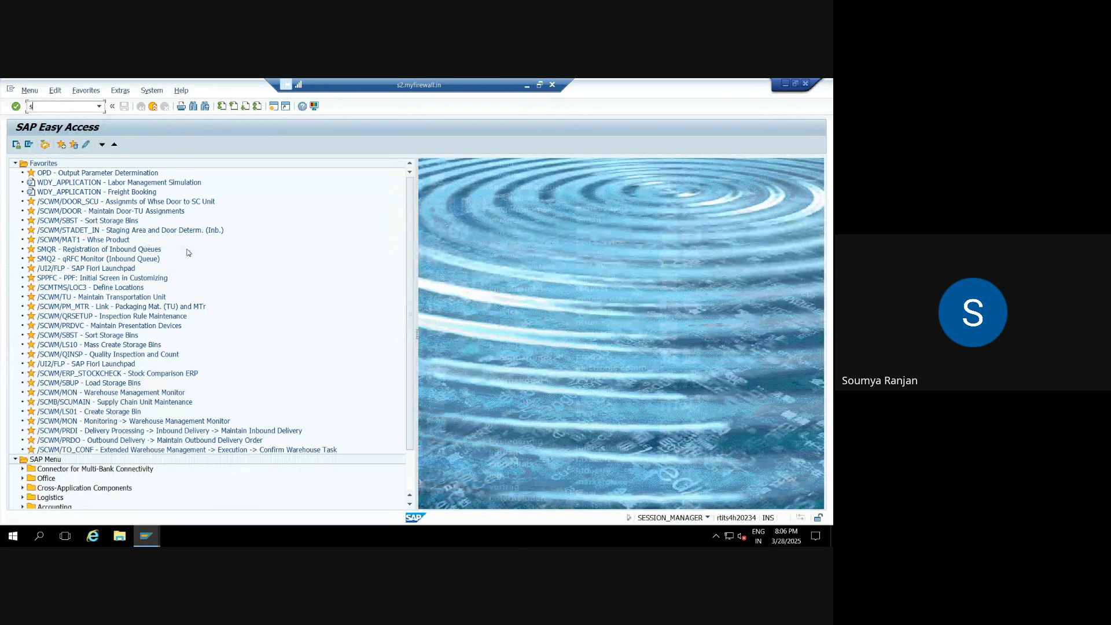
Start transaction SPRO and display the SAP Reference IMG
text(pro)
key(Return)
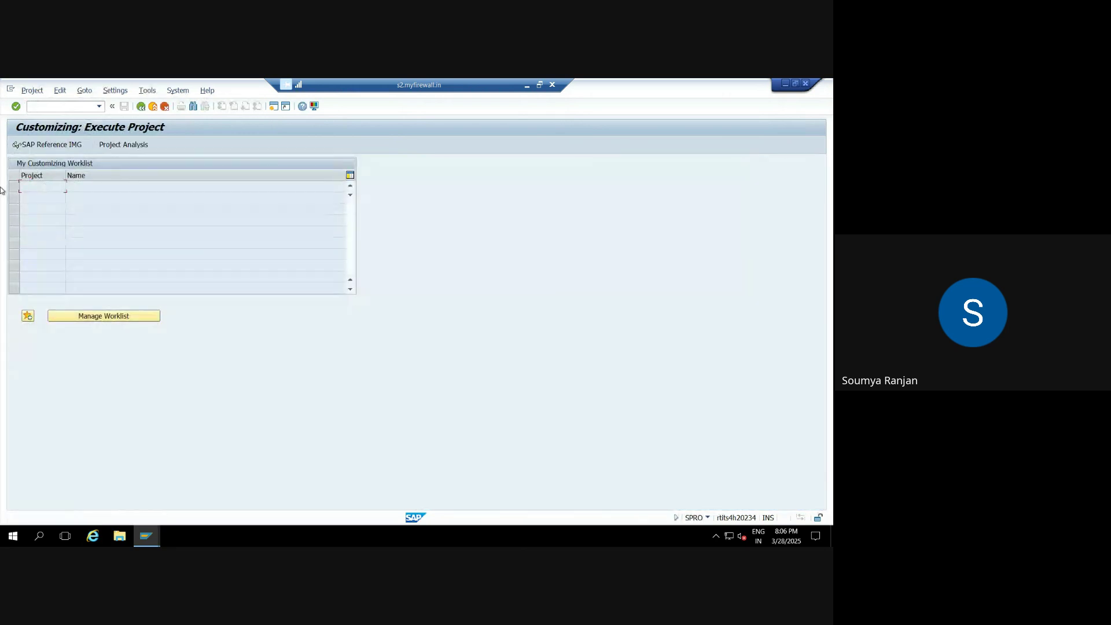
click(52, 145)
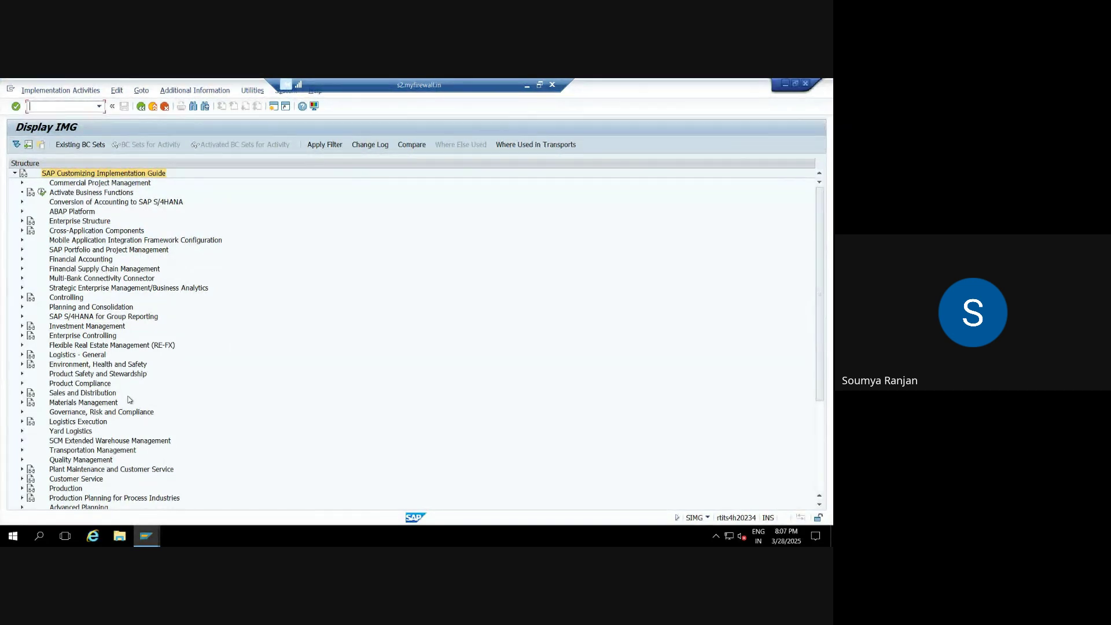
Open the Define Storage Types activity in the Master Data section of SCM Extended Warehouse Management
click(23, 441)
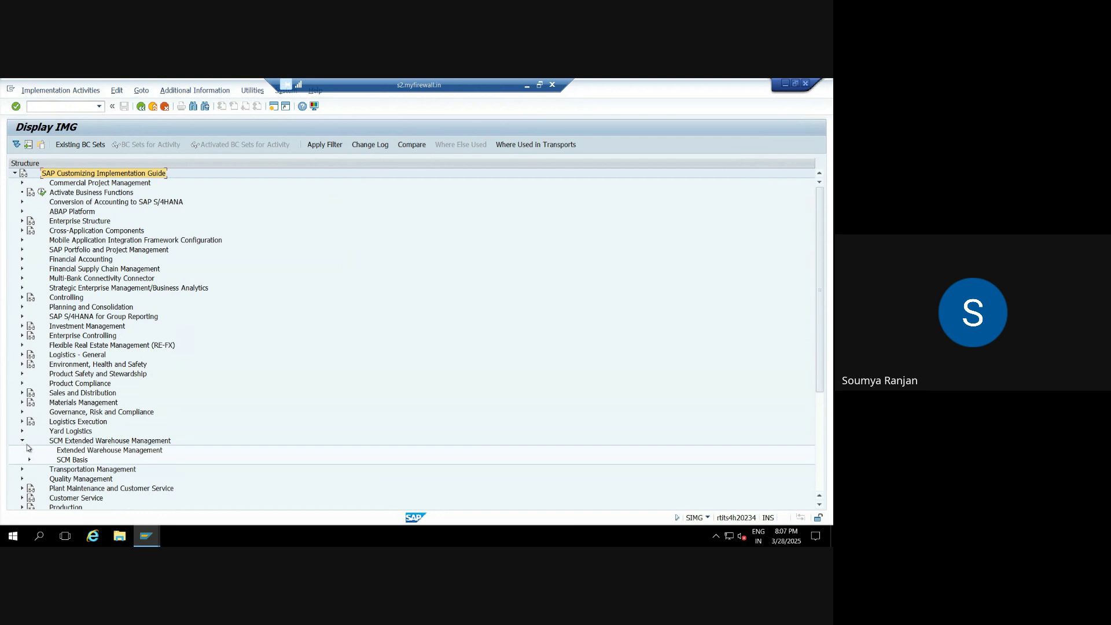
click(29, 450)
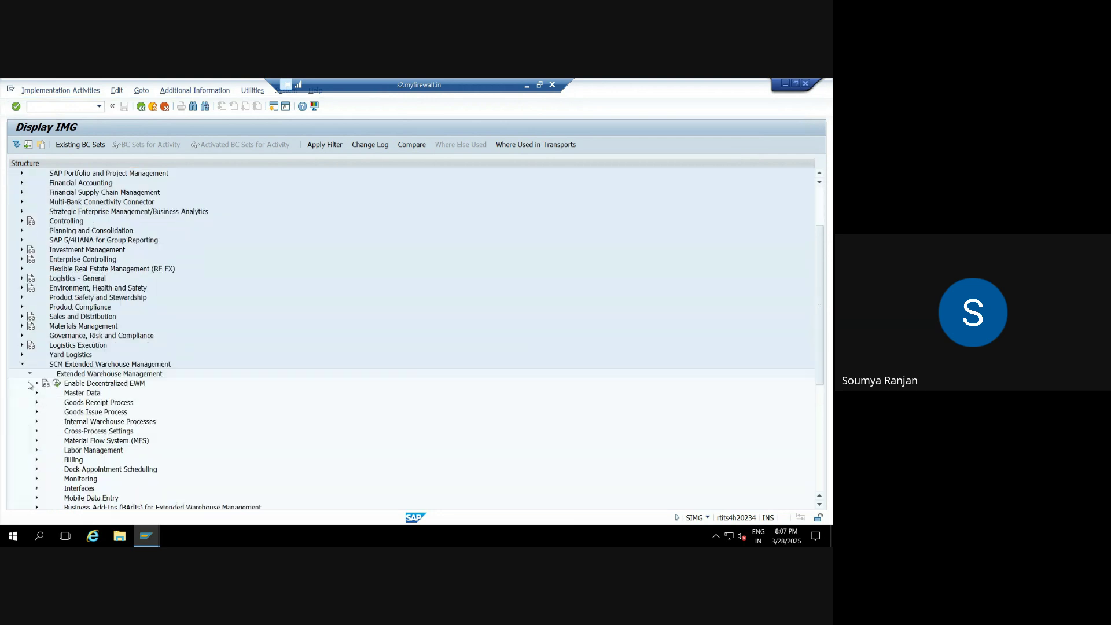
click(37, 392)
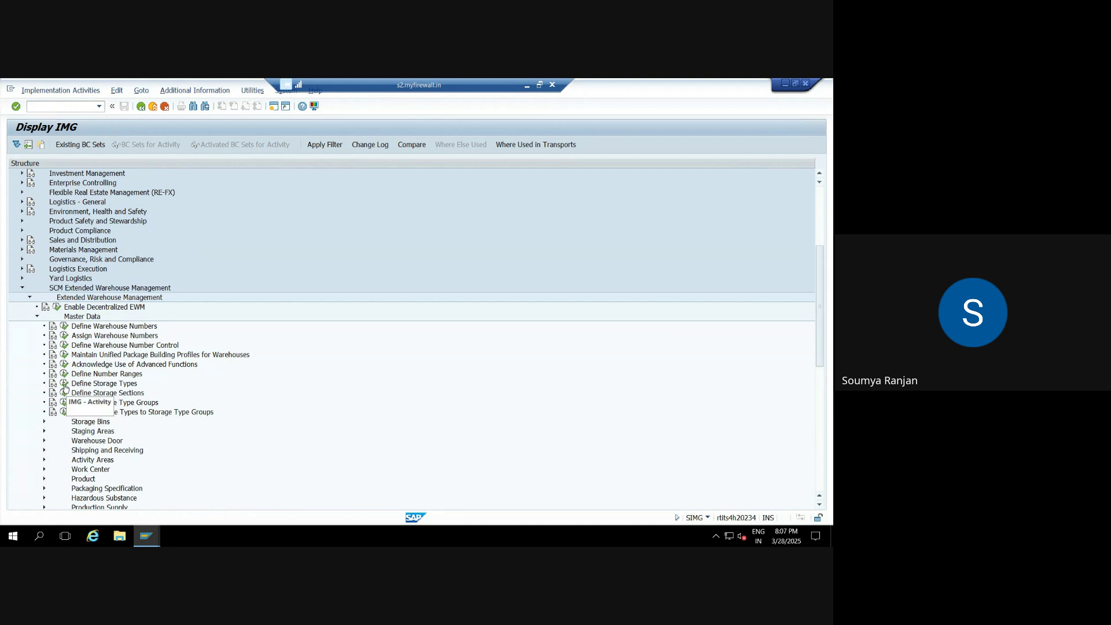
click(64, 384)
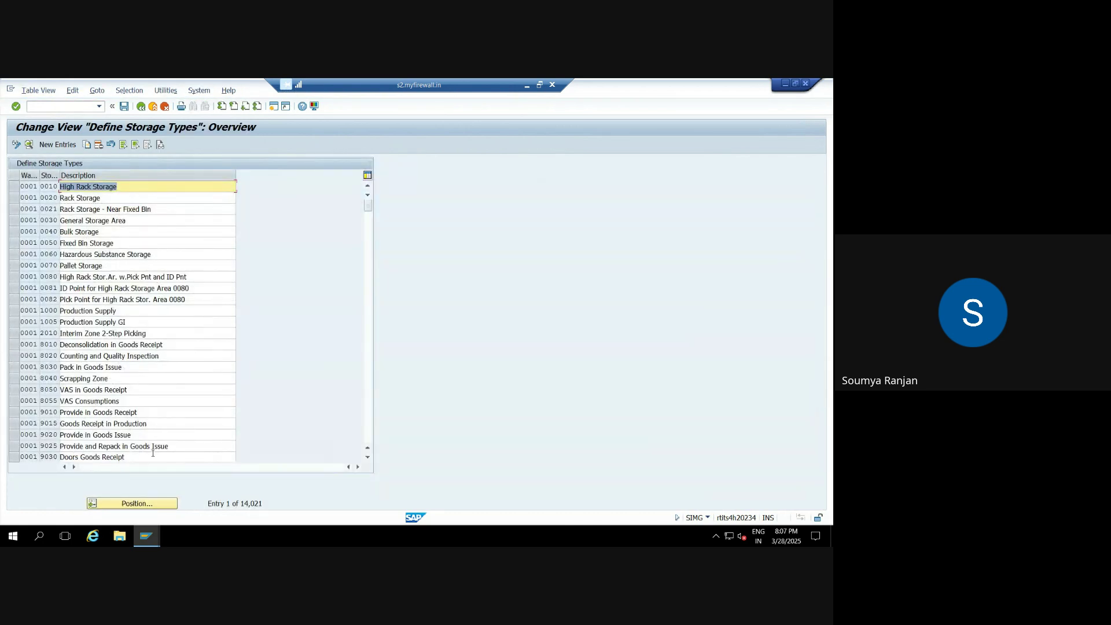
Position the storage type list at warehouse ZEWM and open the details of storage type 0010, High Rack Storage
click(149, 502)
text(z)
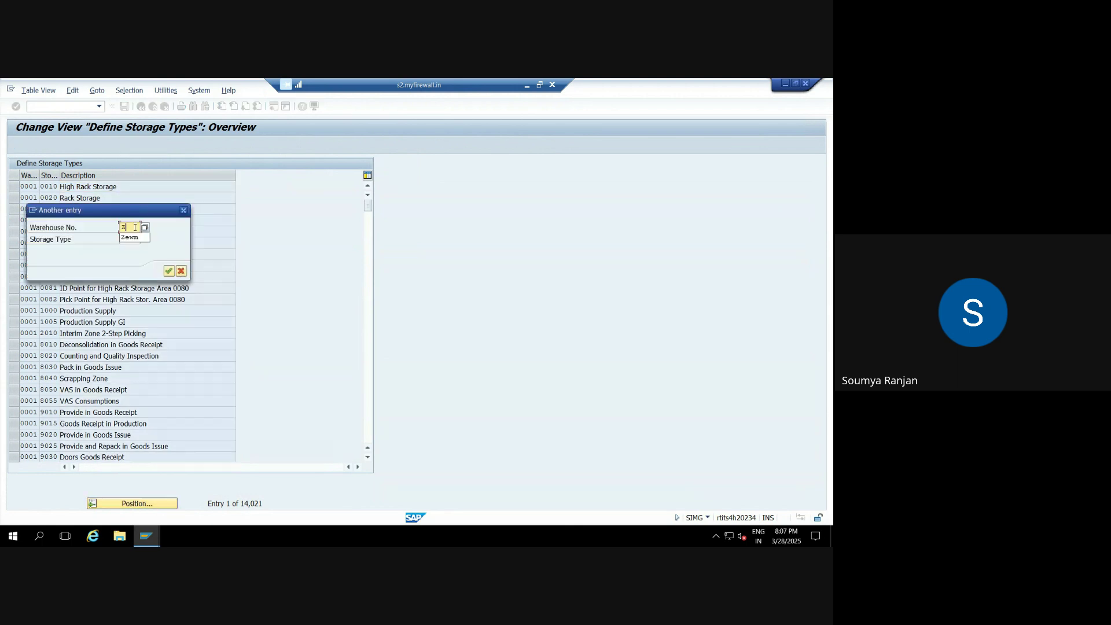
key(Down)
key(Tab)
key(Return)
click(14, 187)
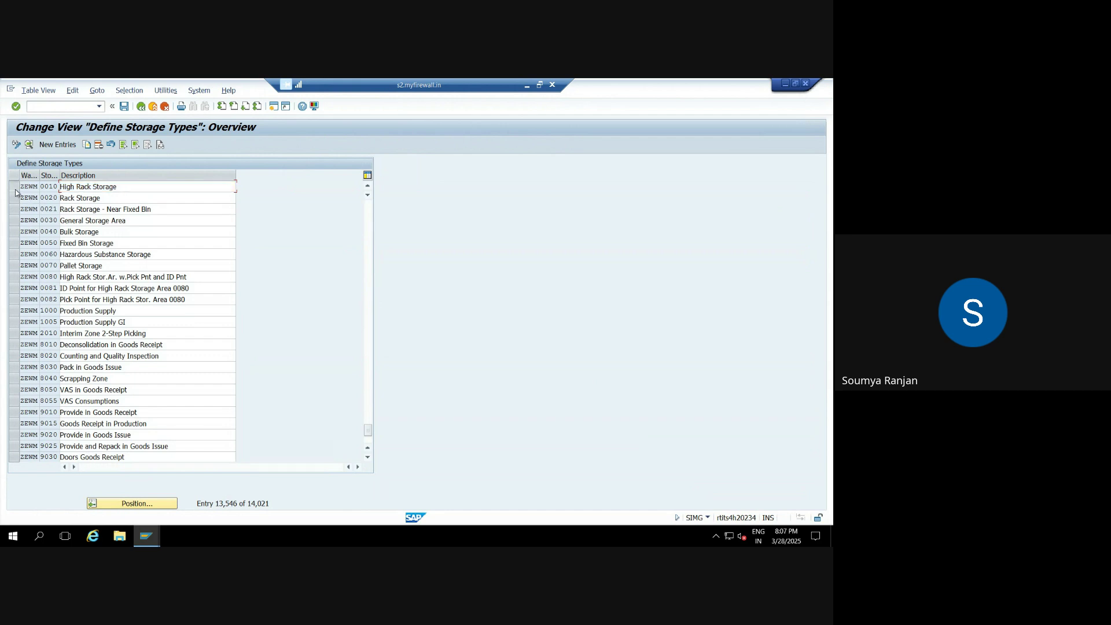
click(29, 144)
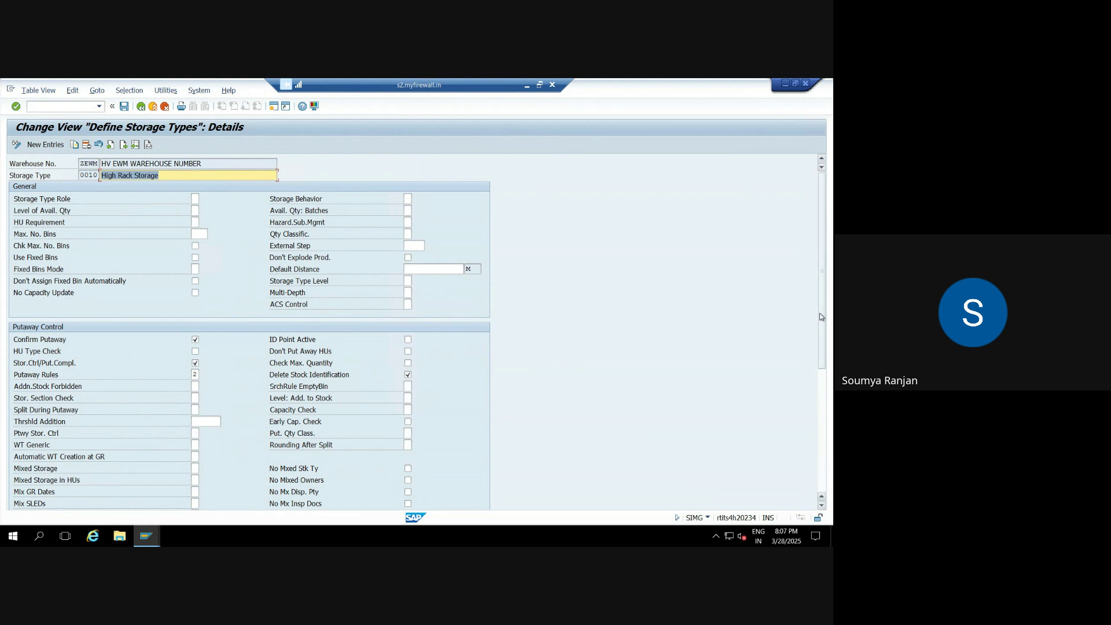
Examine the putaway, stock removal, goods movement and replenishment settings of the High Rack Storage type
drag(819, 313, 825, 371)
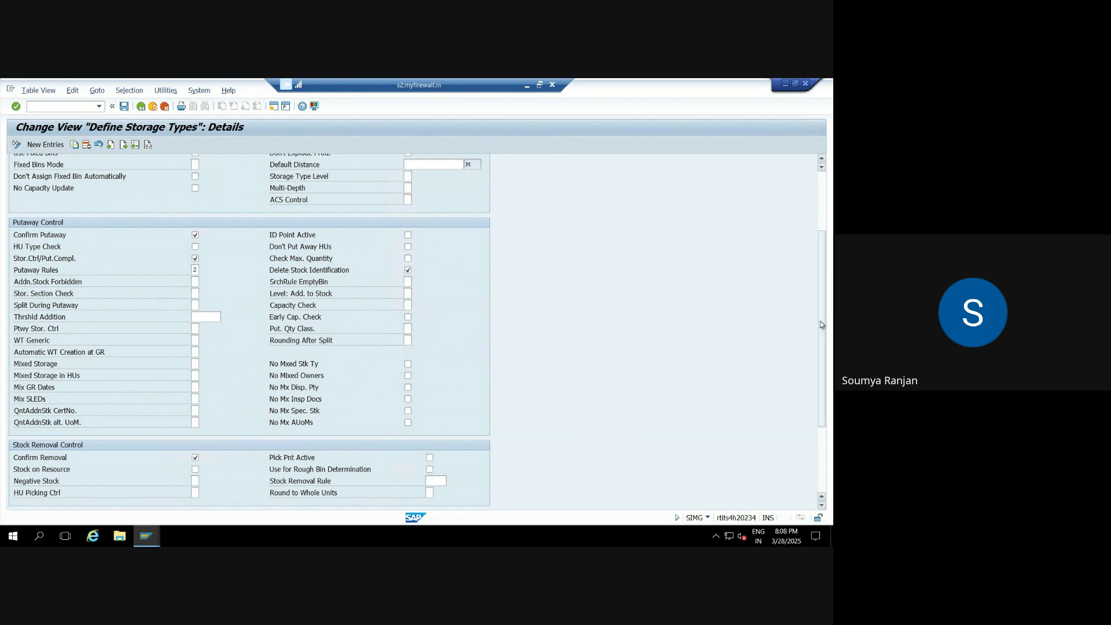
drag(820, 321, 831, 411)
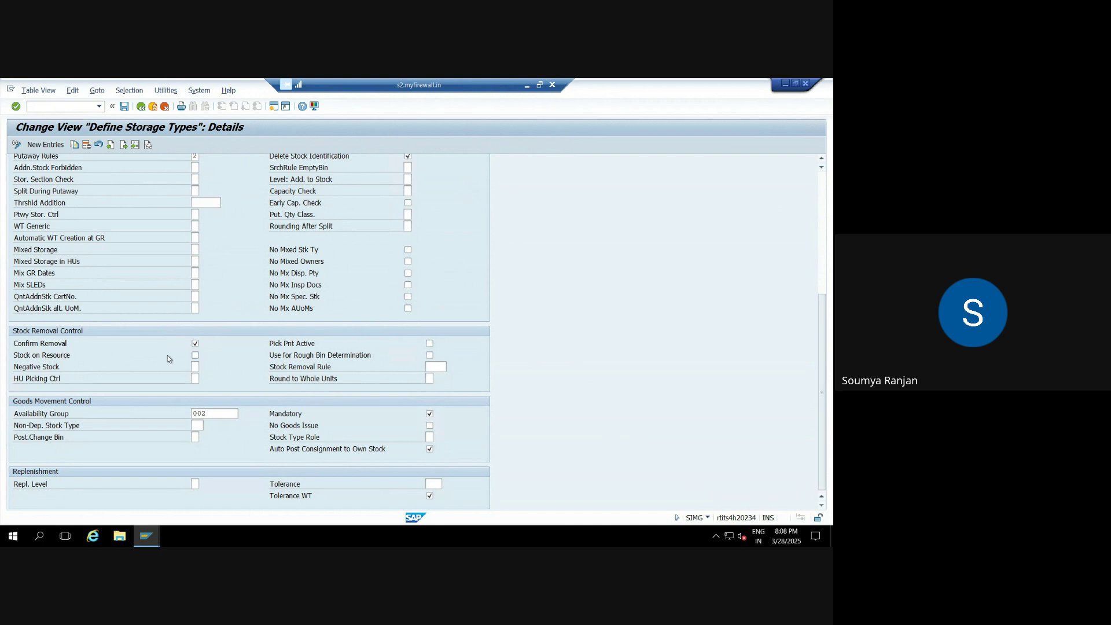
click(821, 162)
click(821, 162)
click(822, 162)
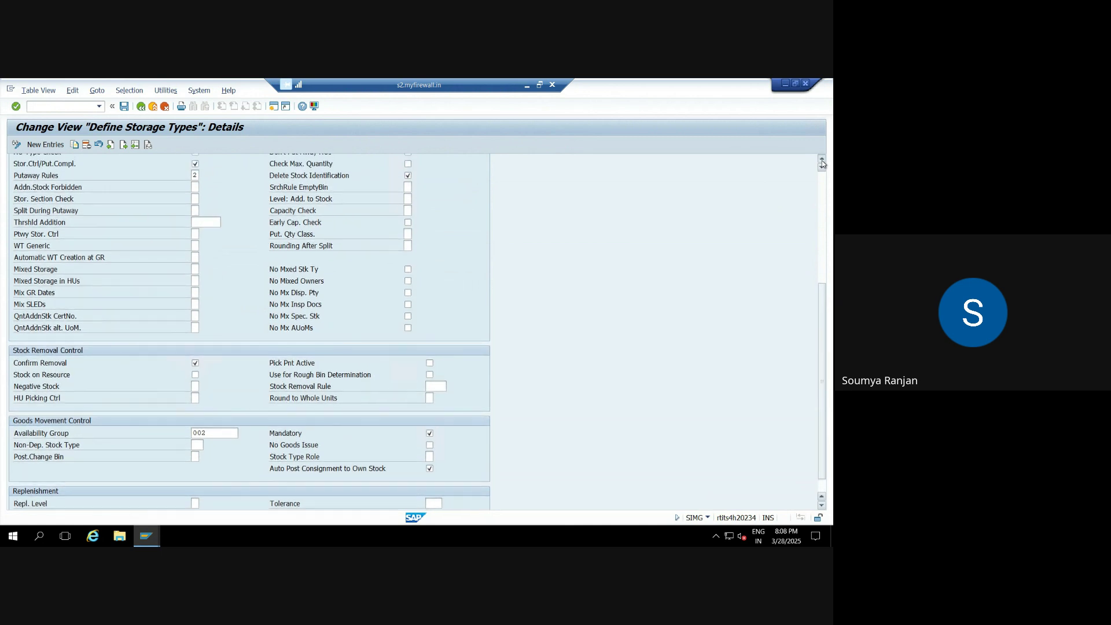
click(822, 163)
click(822, 163)
click(822, 163)
click(821, 163)
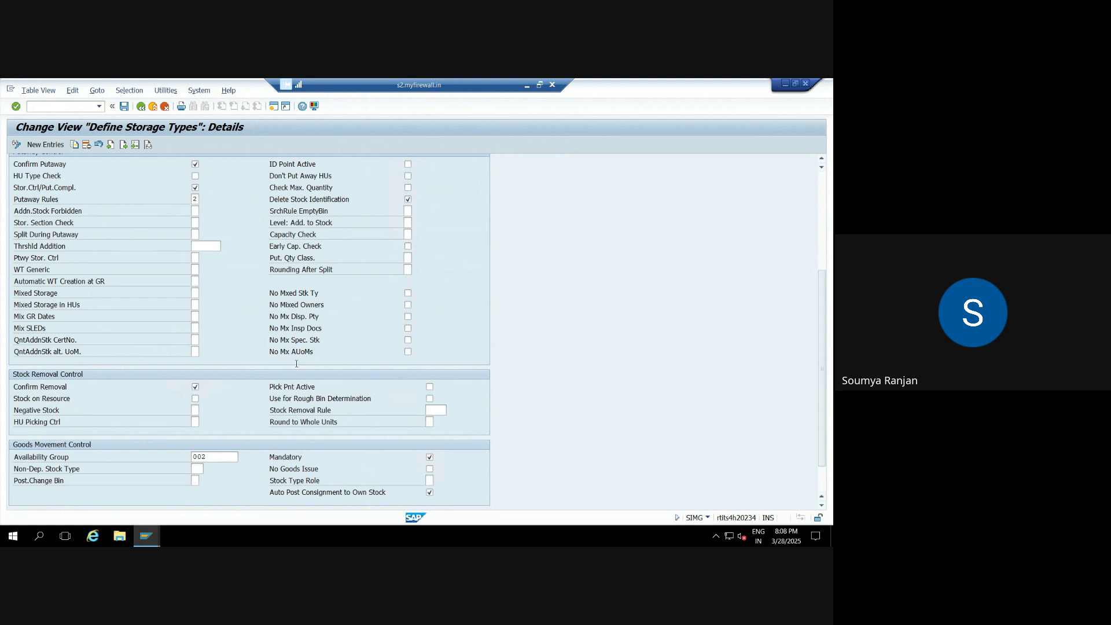
Switch to the Book1 workbook in Excel and fill row 141 below the bin tables with yellow as a divider
click(529, 84)
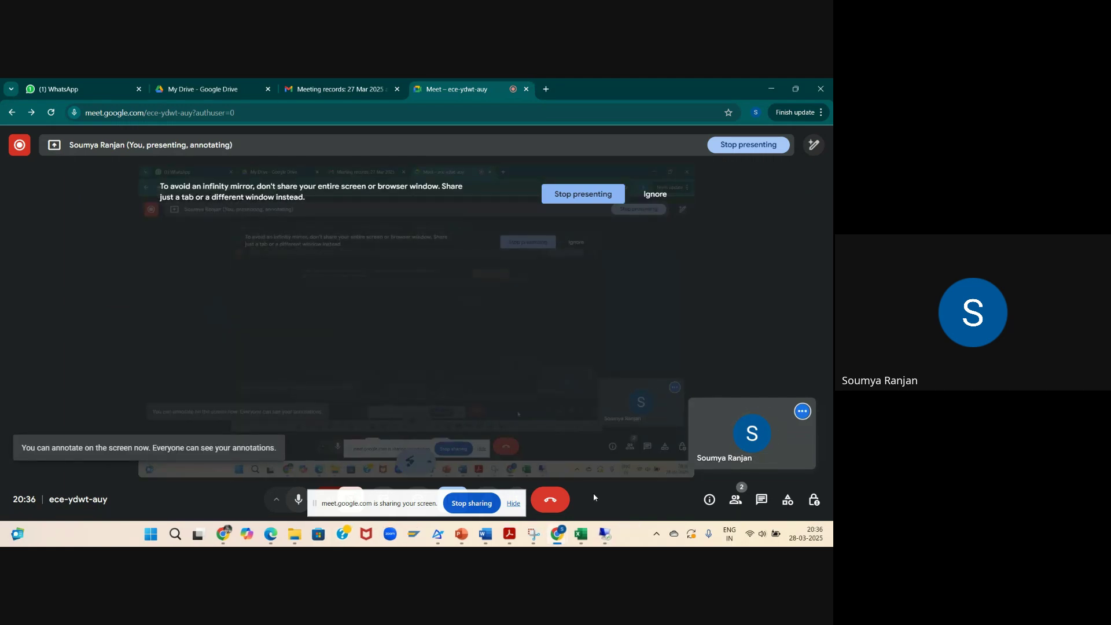
click(581, 533)
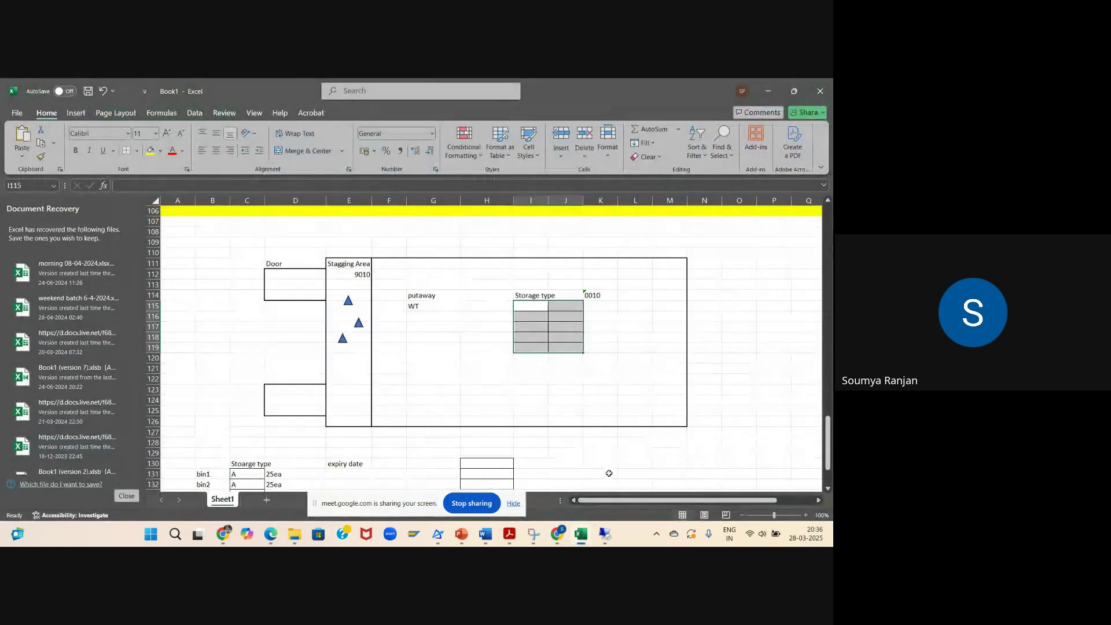
click(826, 490)
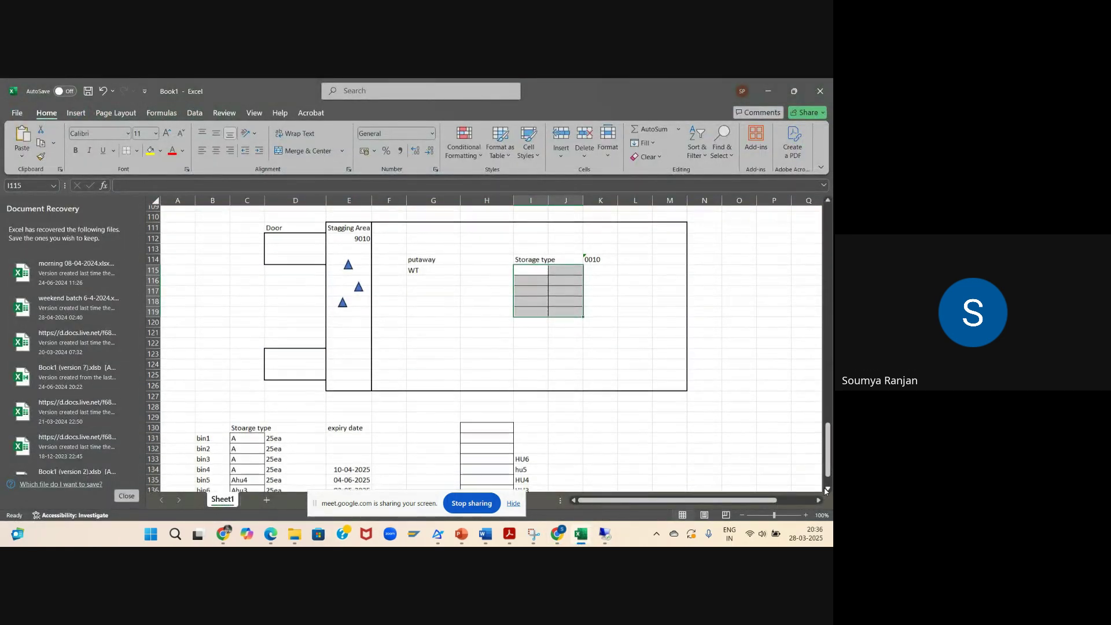
scroll(758, 481, down, 4)
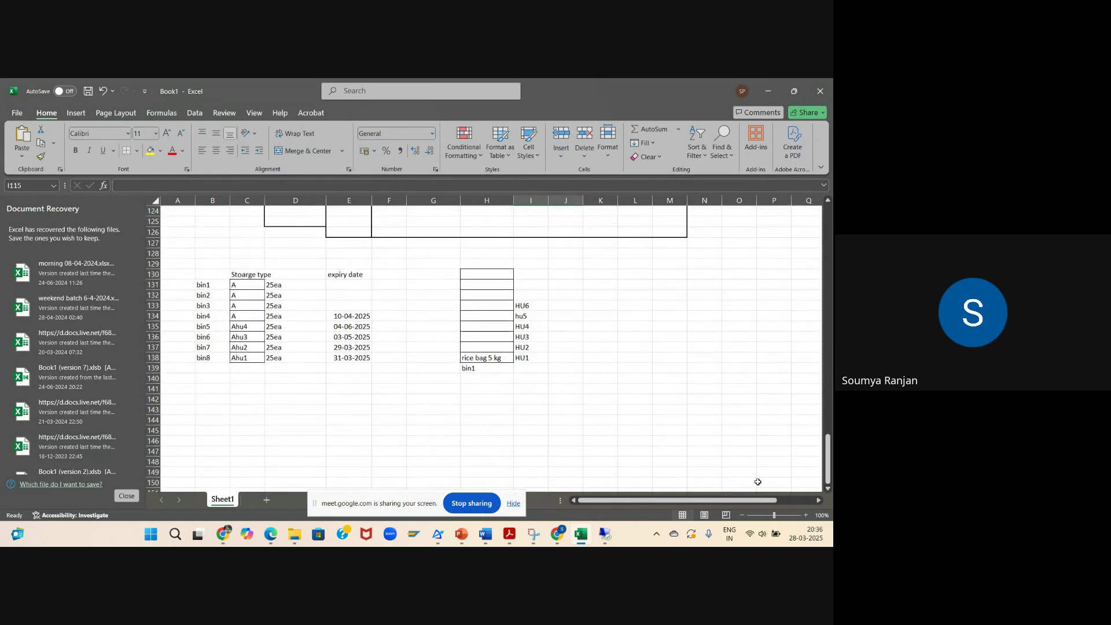
click(179, 388)
drag(281, 384, 800, 385)
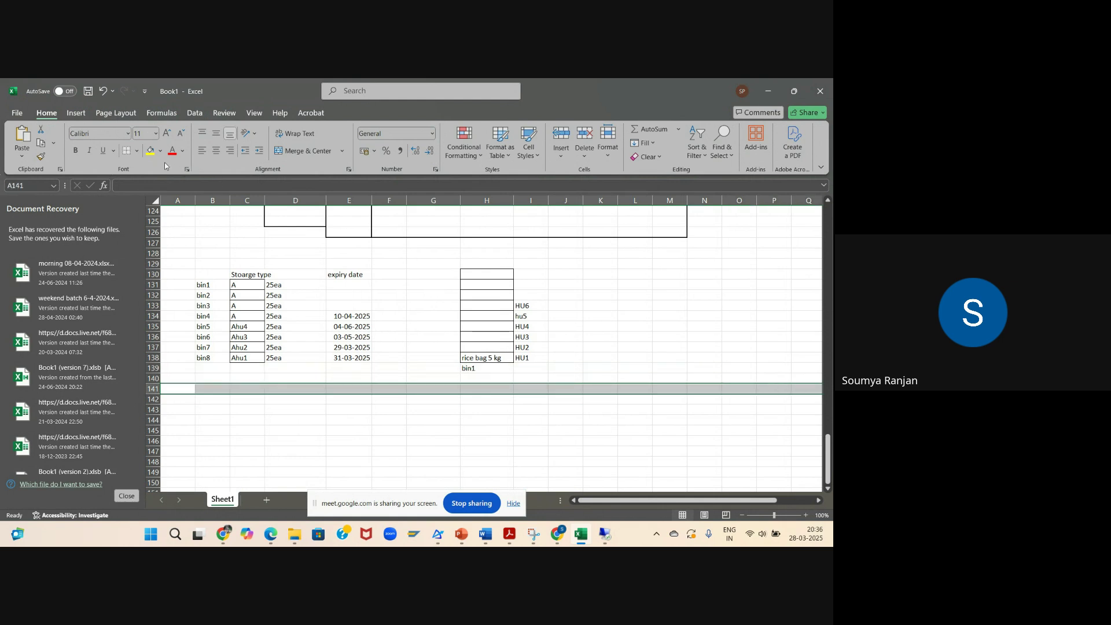
click(151, 151)
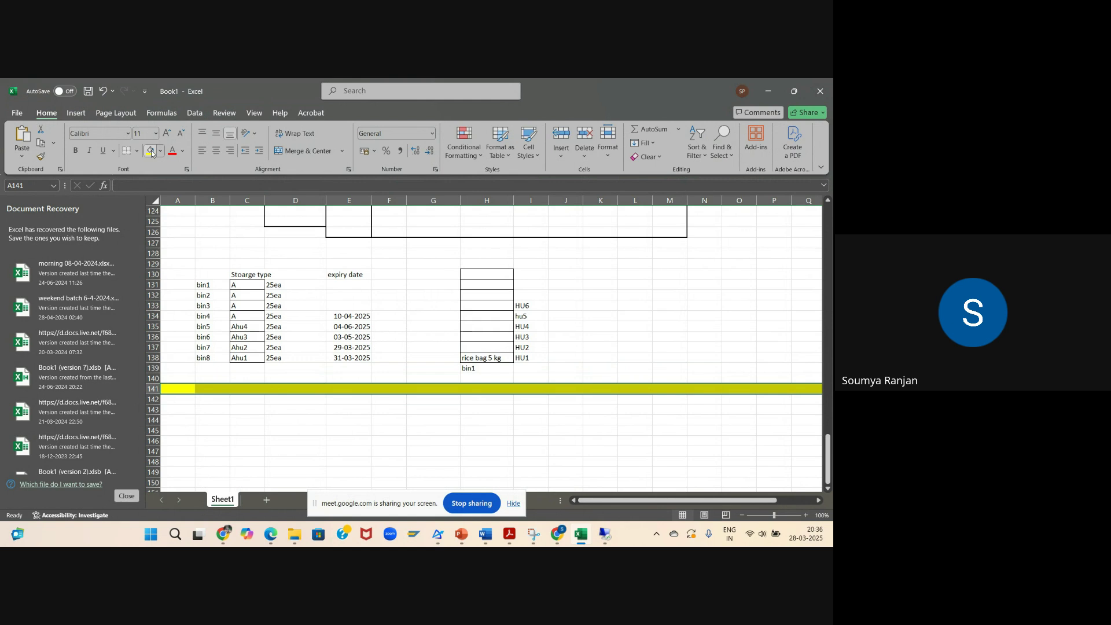
Enter the title "stock removal" in B144 and the label "WT" in C146
click(224, 424)
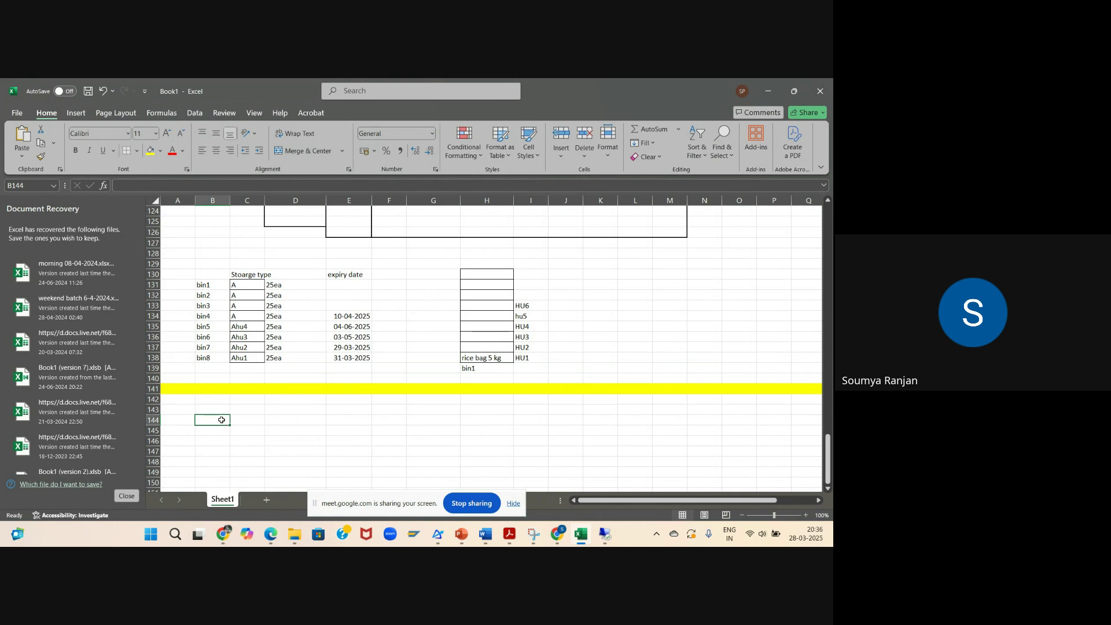
text(stock)
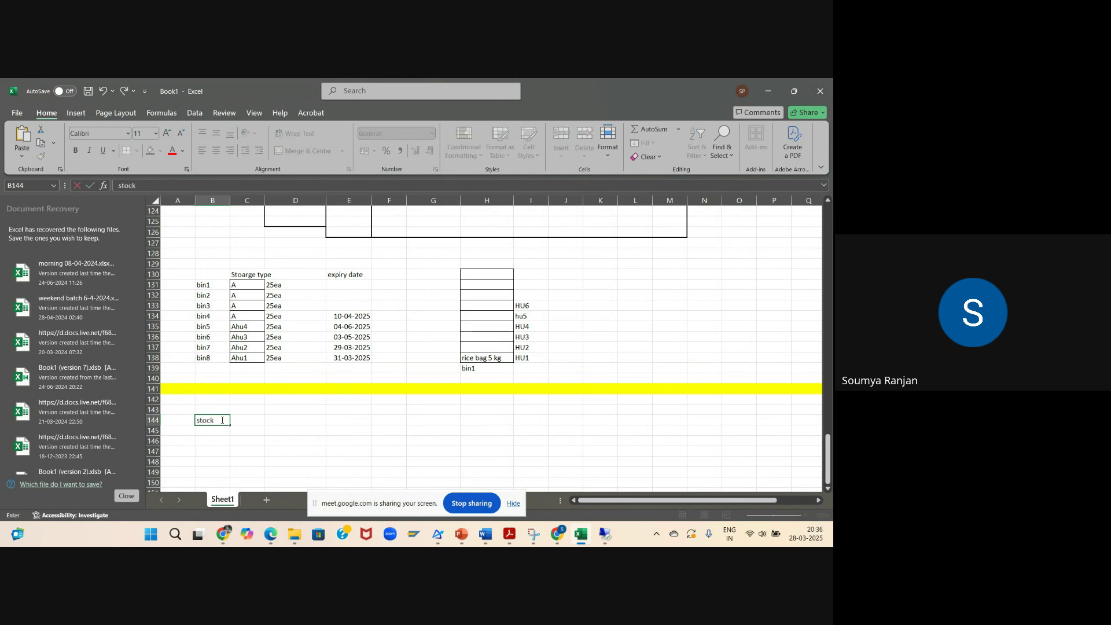
text( removal)
click(327, 446)
click(255, 444)
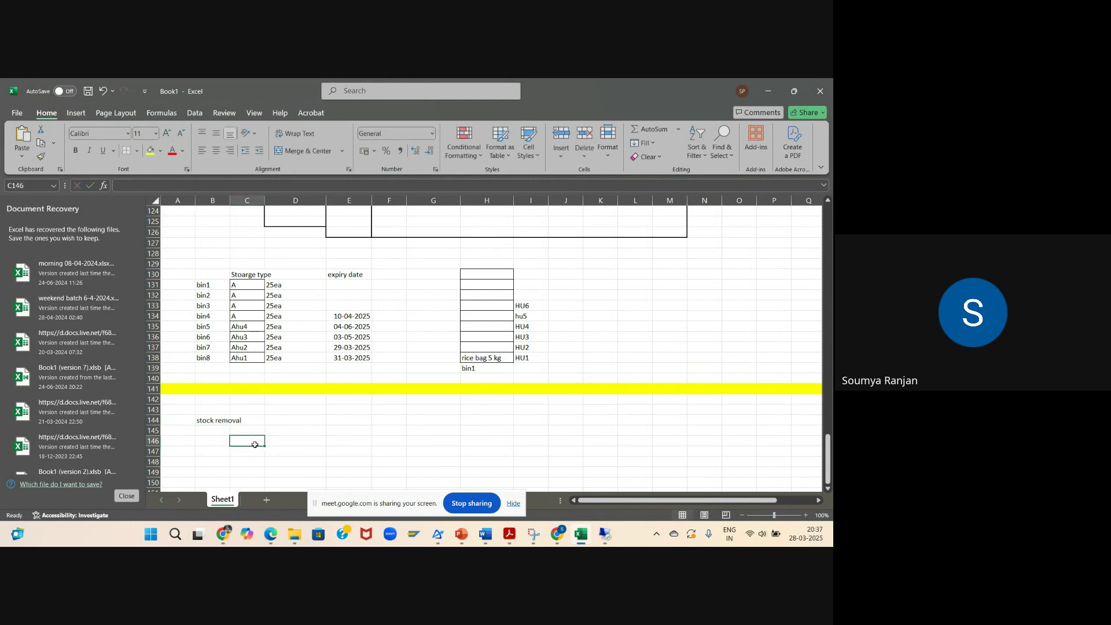
text(WT)
click(359, 445)
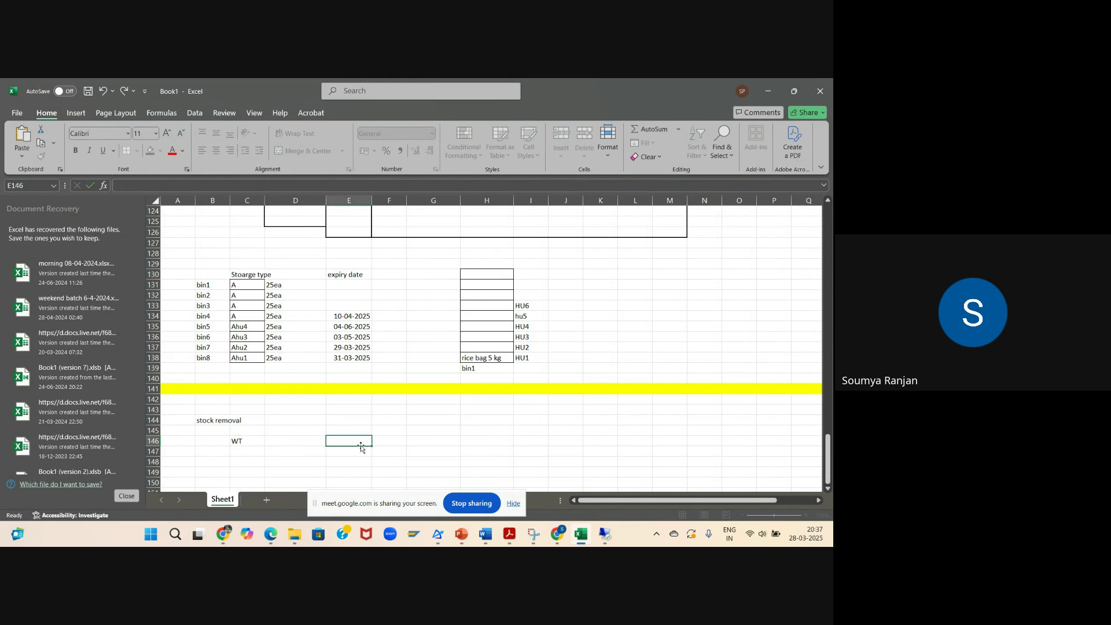
Add the headings "source Sto typ" in D145 and "source sto bin" in E145
double_click(307, 442)
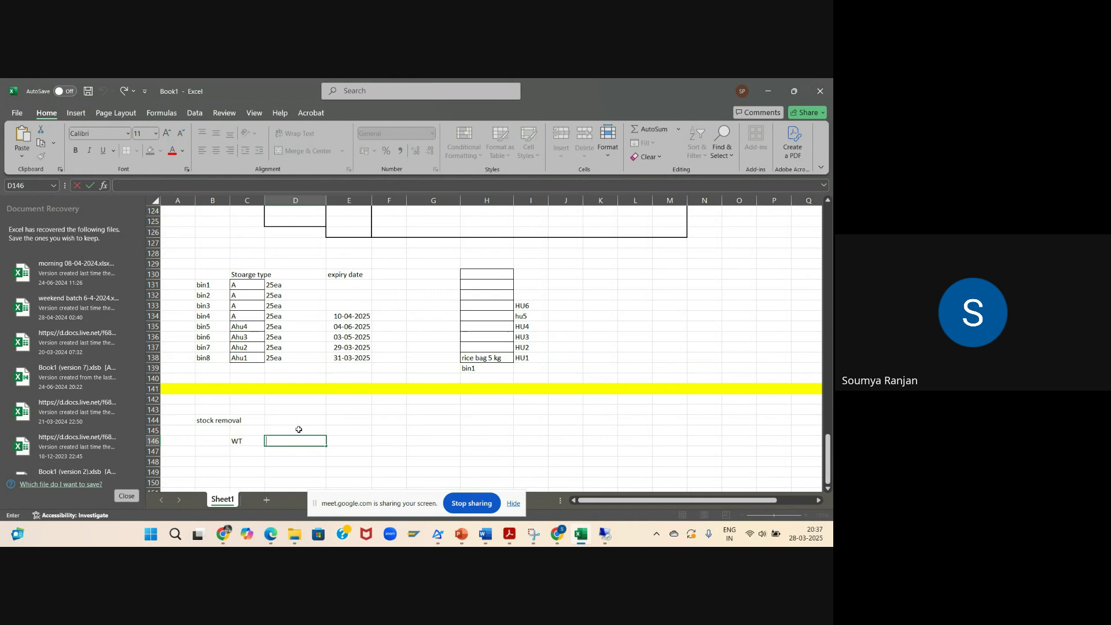
click(298, 430)
text(sourc)
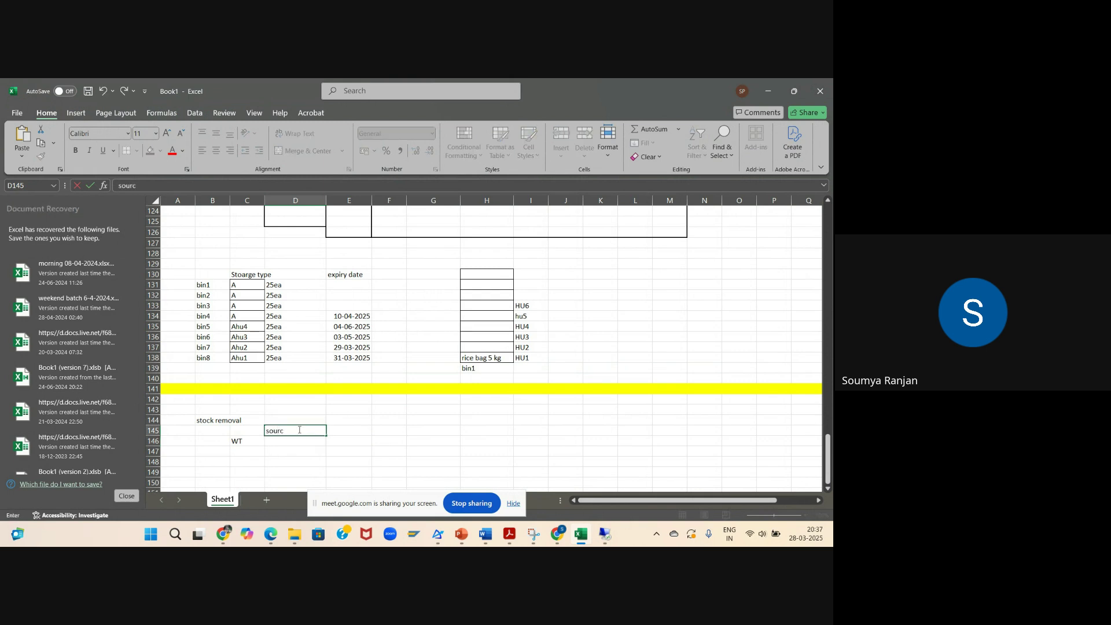
text(e Sto typ)
click(360, 433)
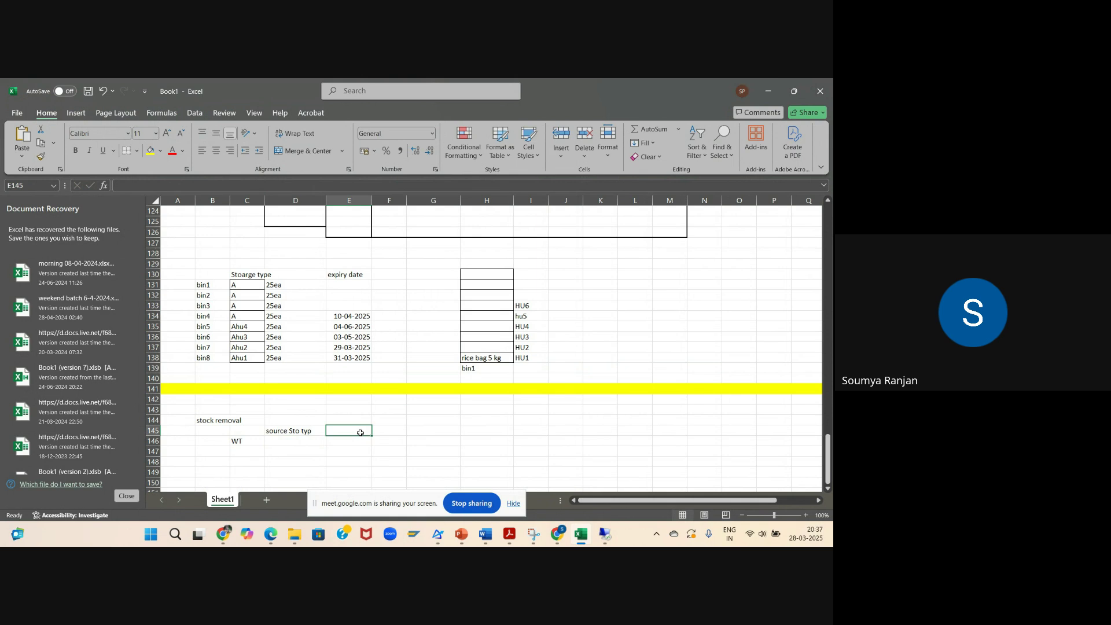
text(s)
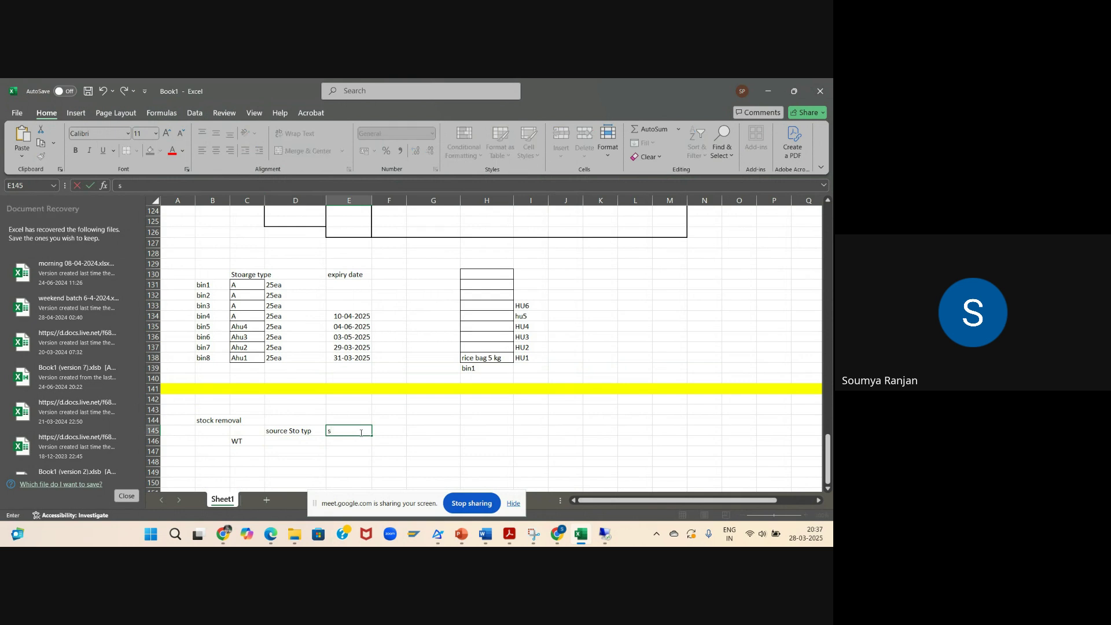
text(ource sto bin)
click(450, 448)
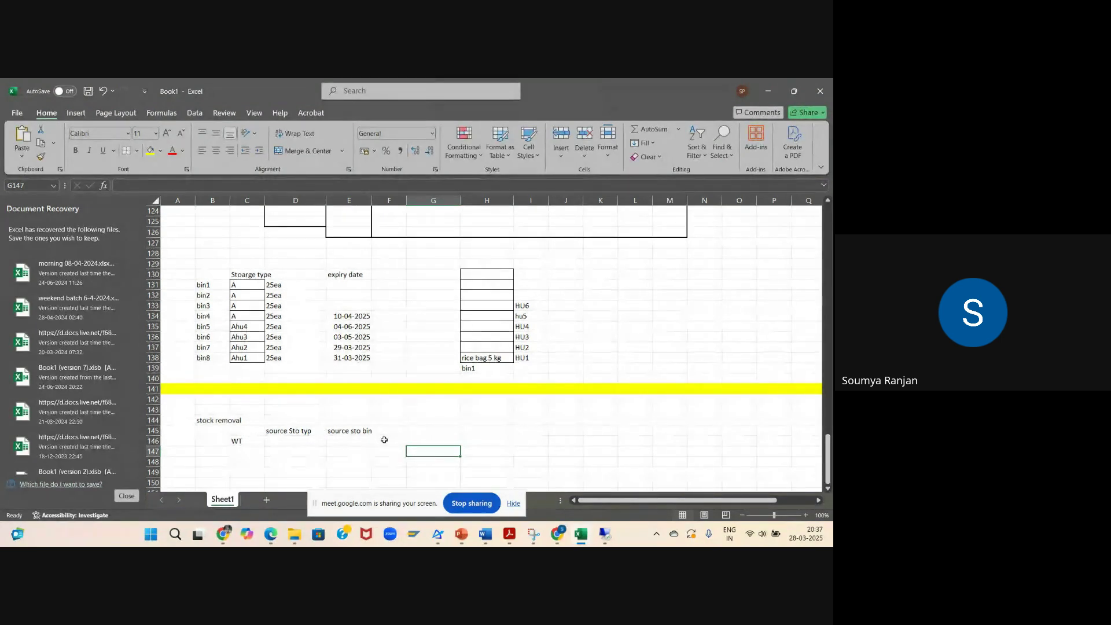
Add the headings "dest sto typ" in G145 and "Dest Sto Bin" in H145
click(425, 432)
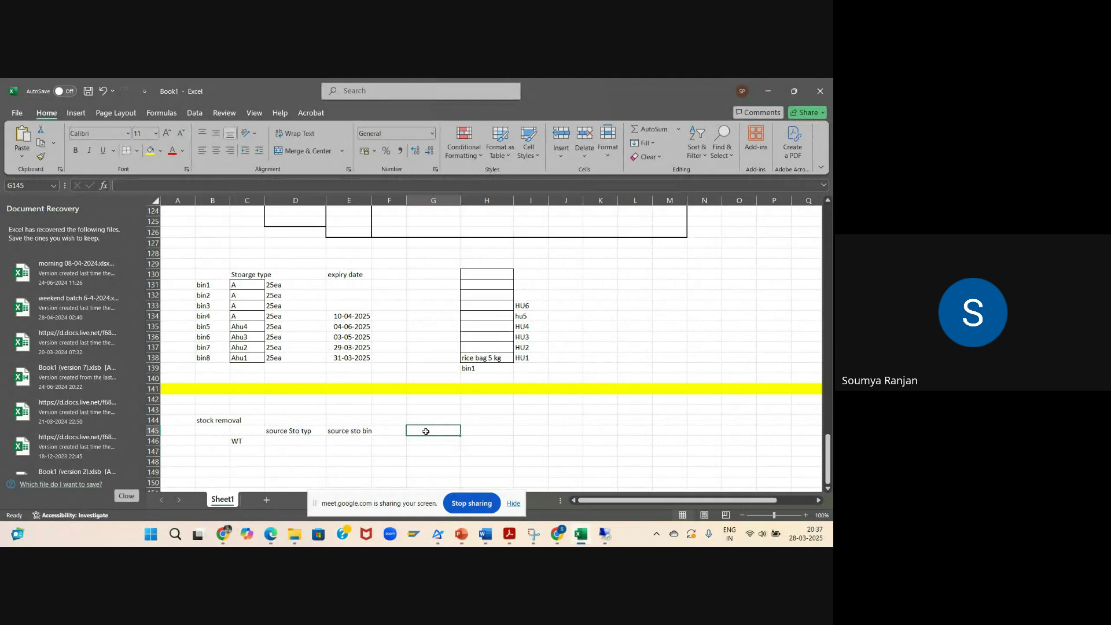
text(dest st)
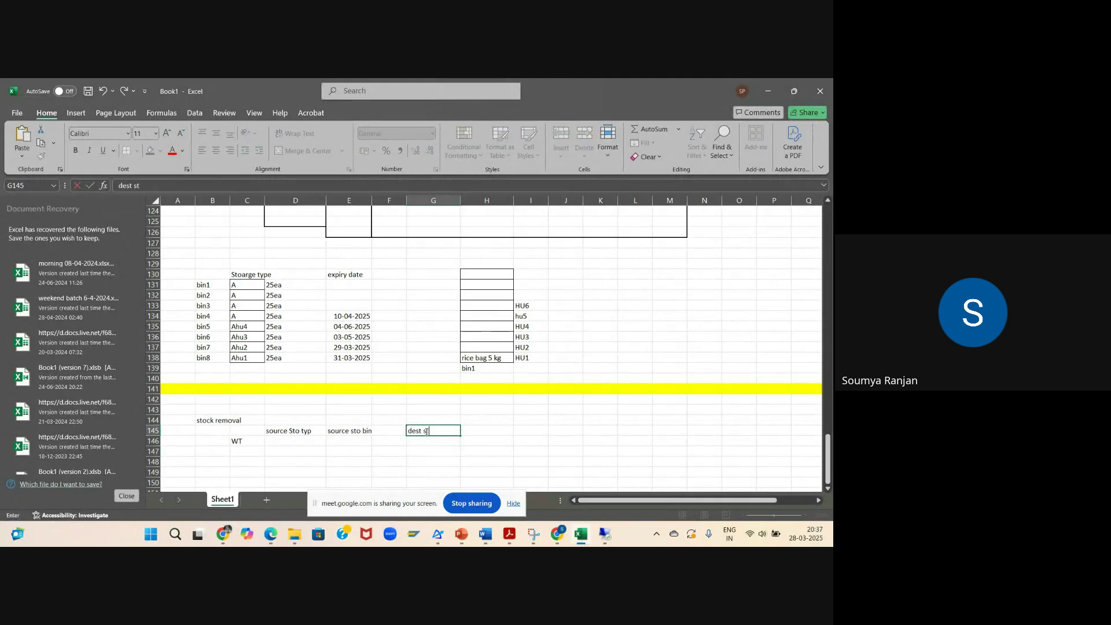
text(o typ)
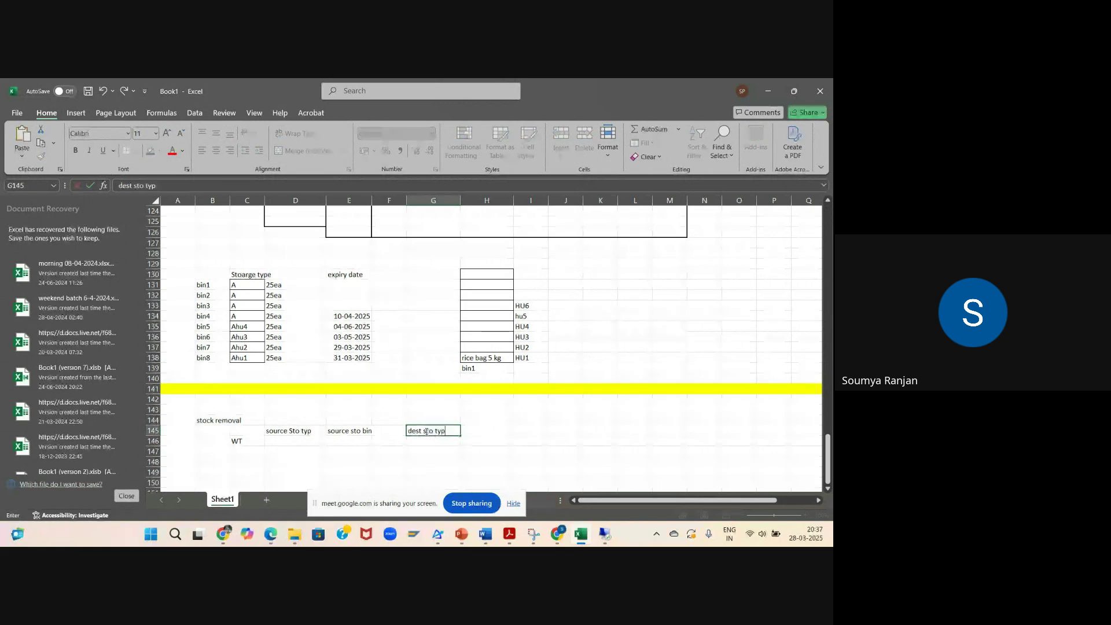
click(491, 431)
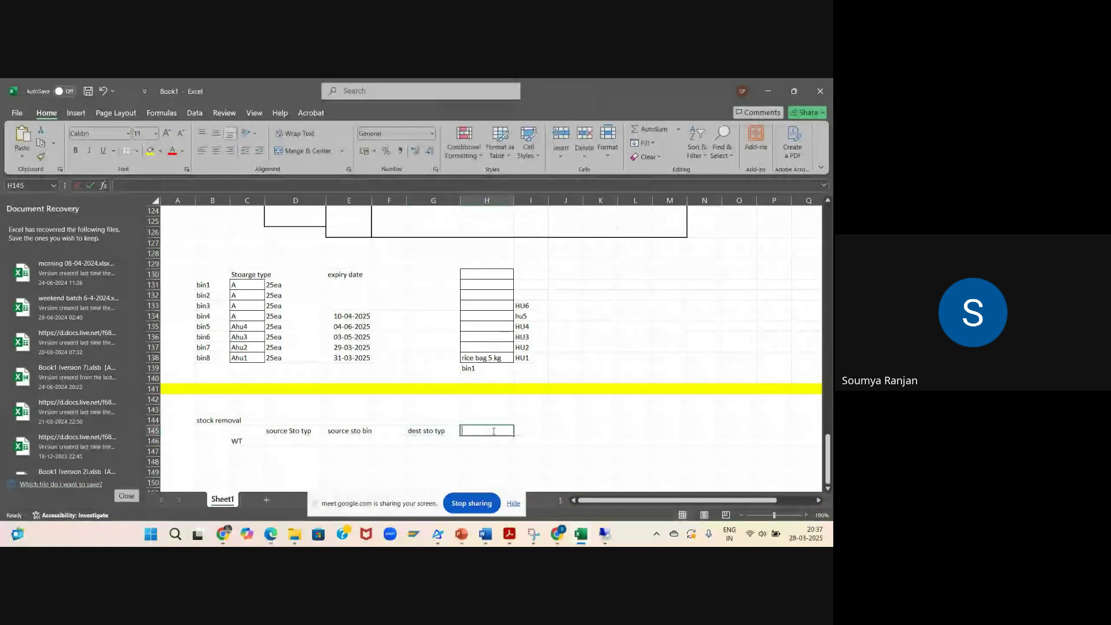
text(Dest sto Bi)
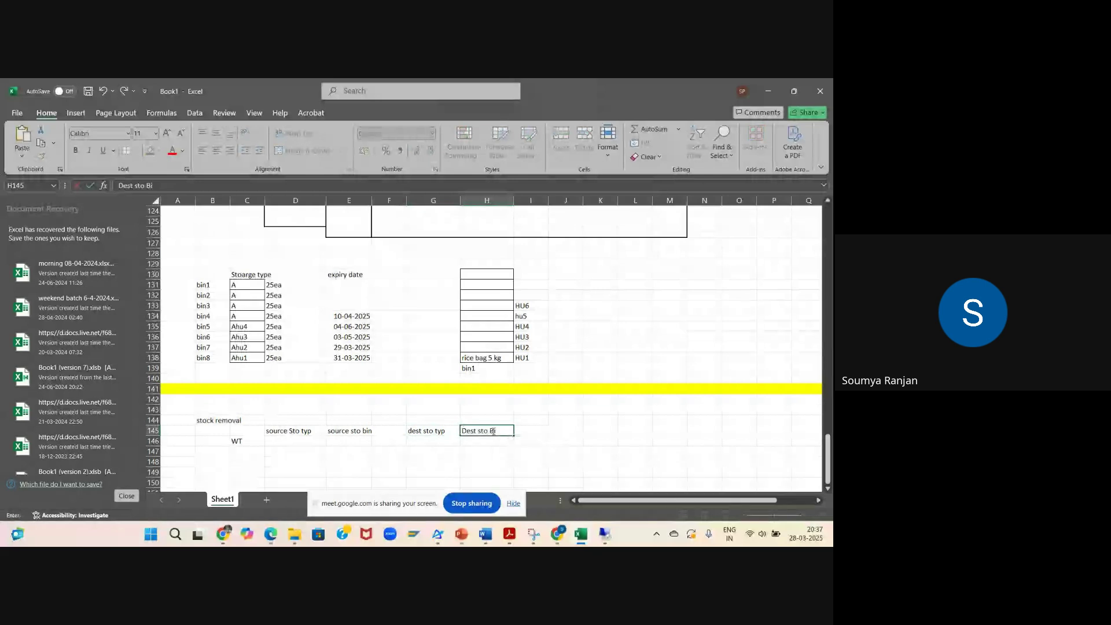
text(n)
click(479, 431)
key(BackSpace)
text(S)
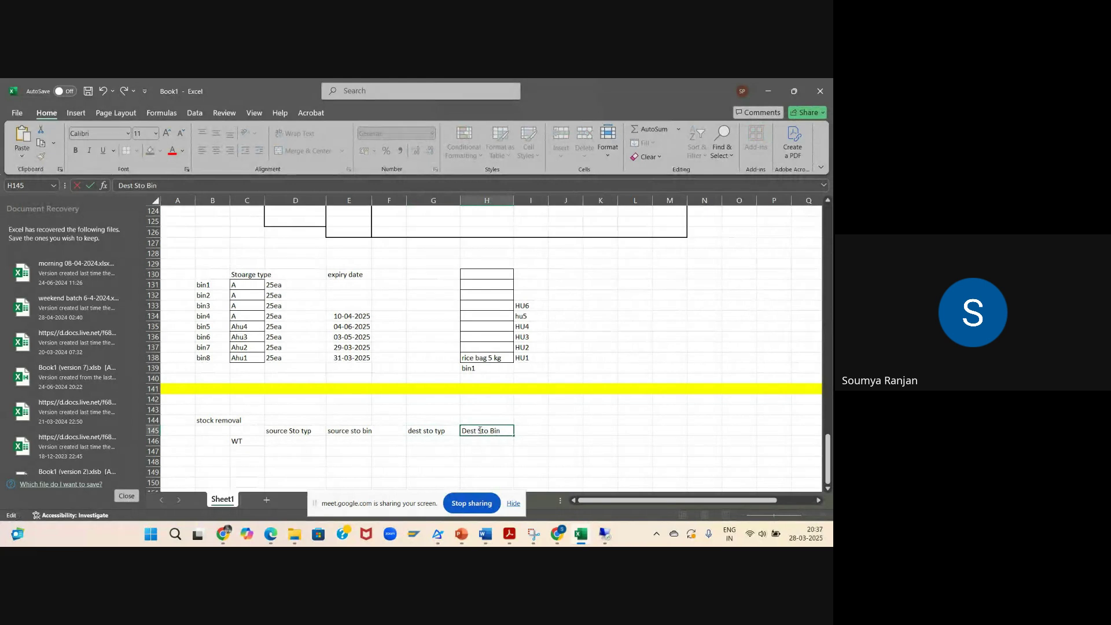
click(550, 433)
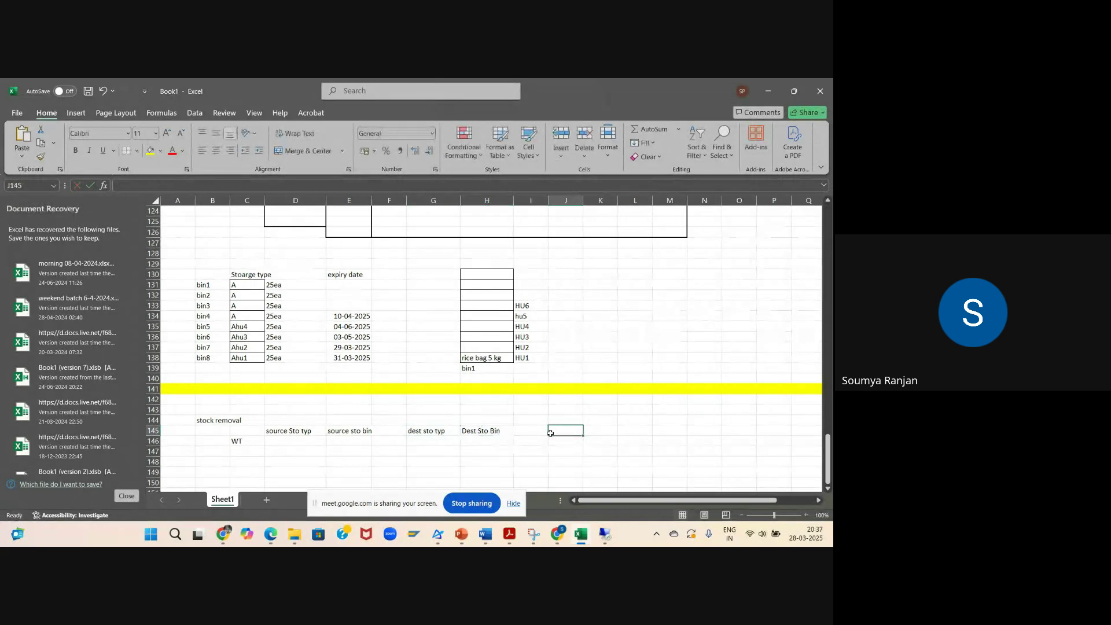
Correct the capitalization of the destination storage type heading in G145 to "Dest Sto typ"
click(412, 430)
double_click(412, 431)
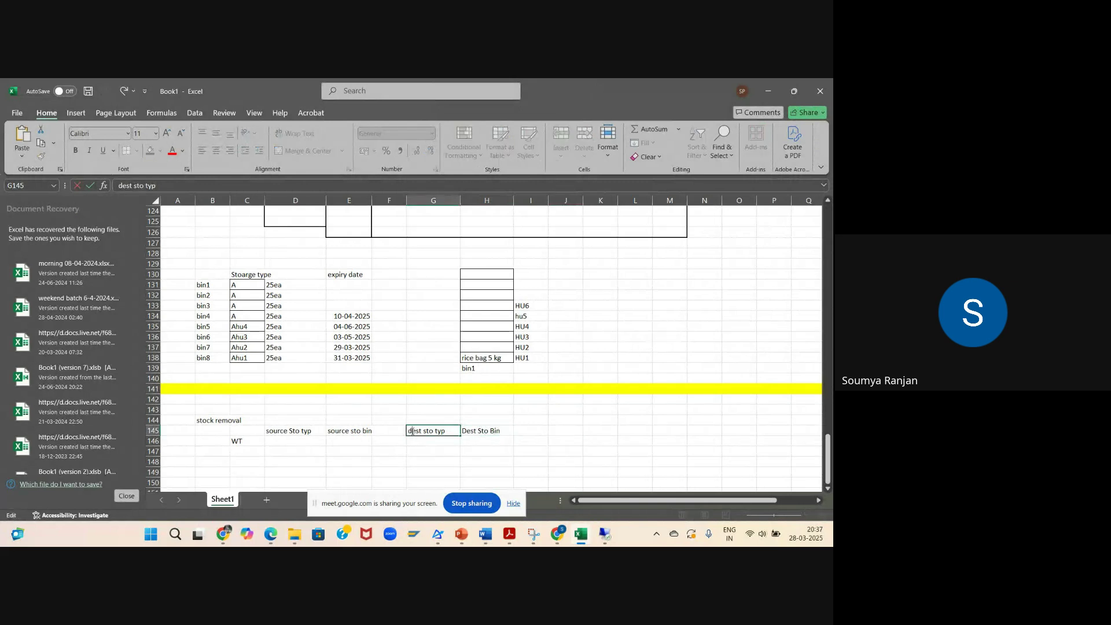
key(BackSpace)
text(D)
click(427, 431)
key(BackSpace)
text(S)
click(478, 493)
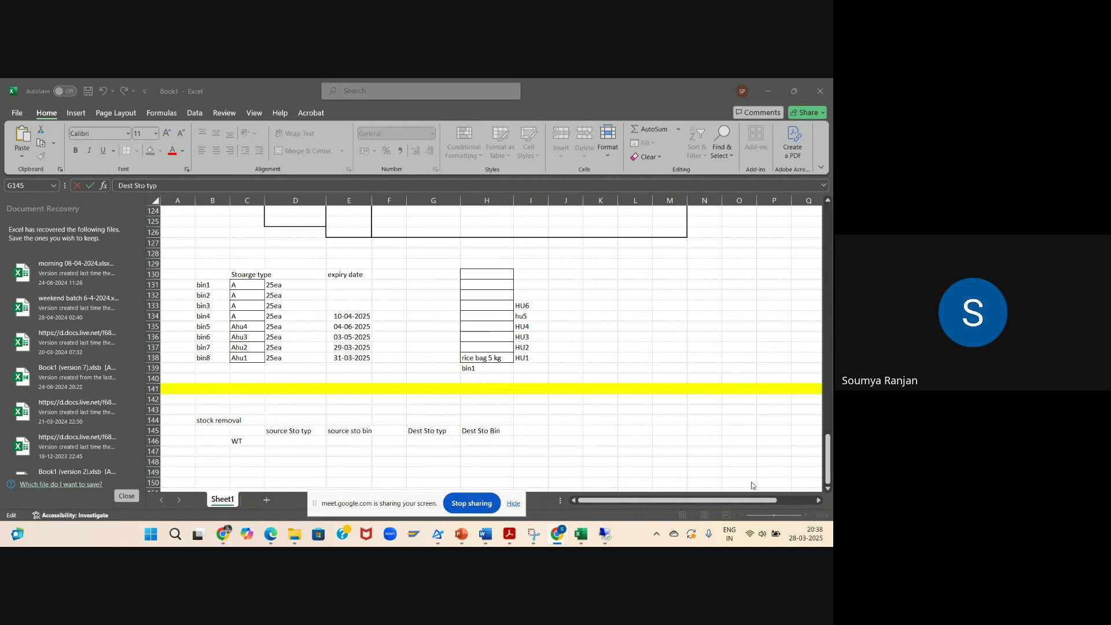
Switch to the SAP remote session to review the storage type's Stock Removal Control settings, and return to the Book1 workbook
scroll(827, 492, down, 3)
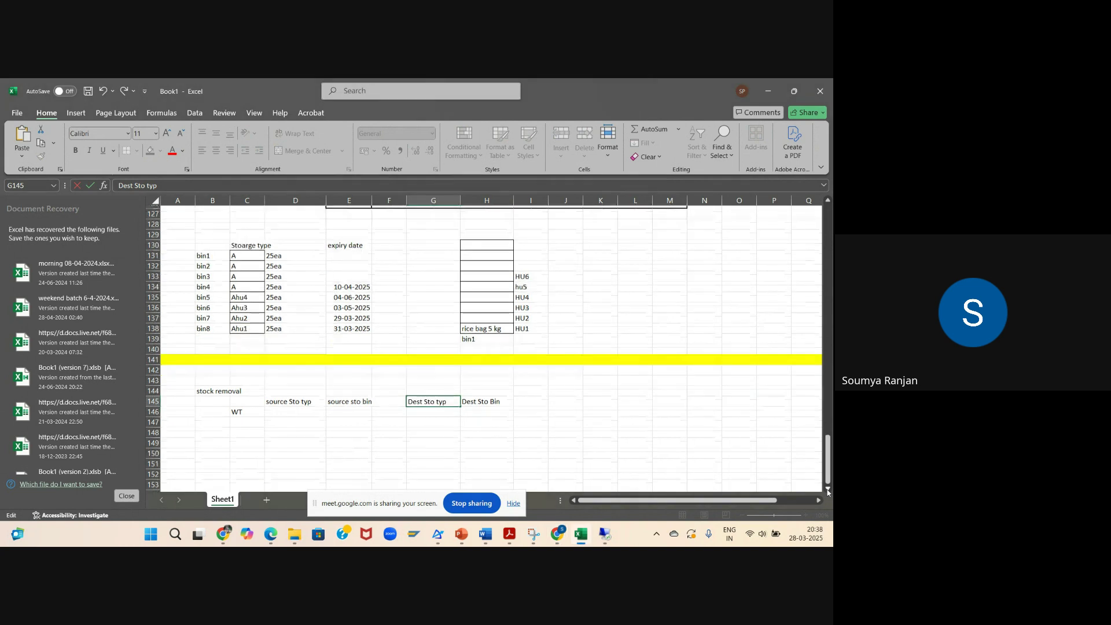
scroll(827, 493, down, 2)
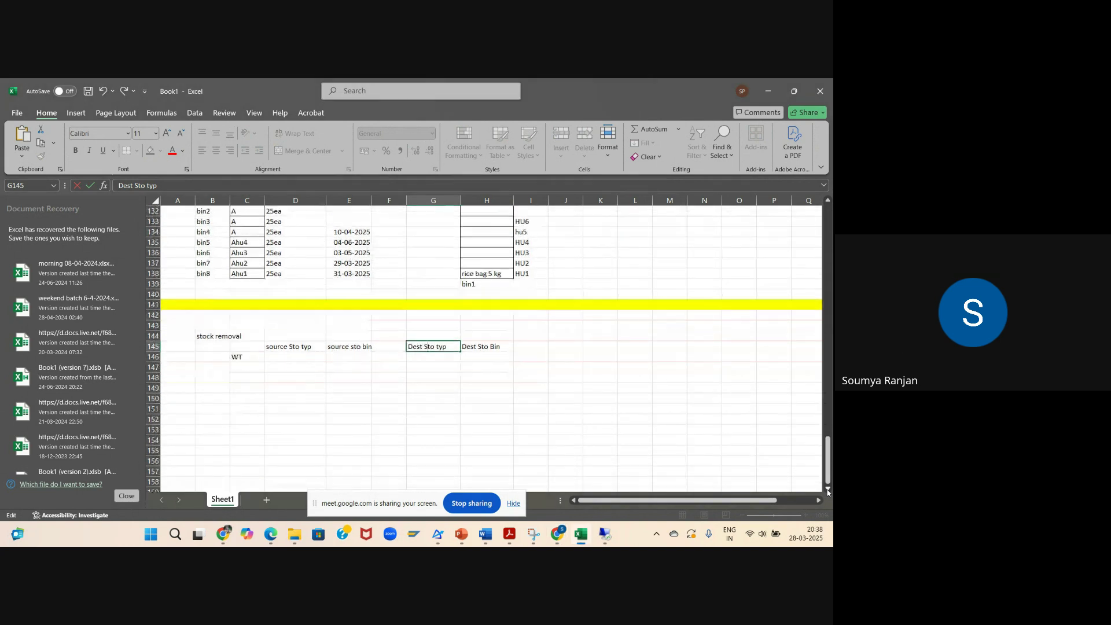
scroll(827, 493, down, 1)
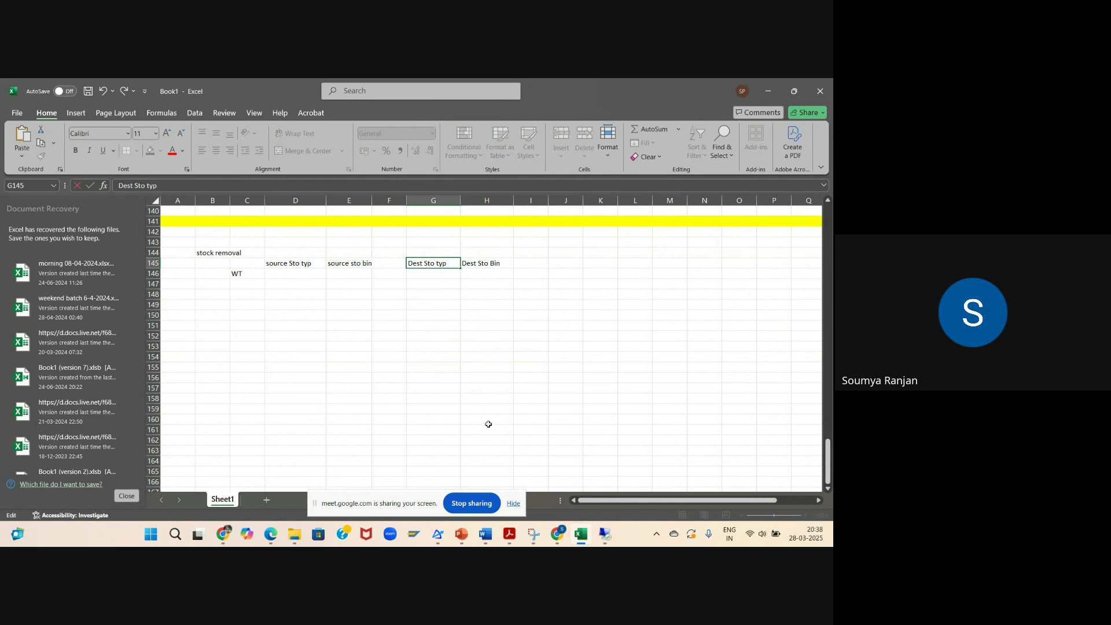
click(604, 534)
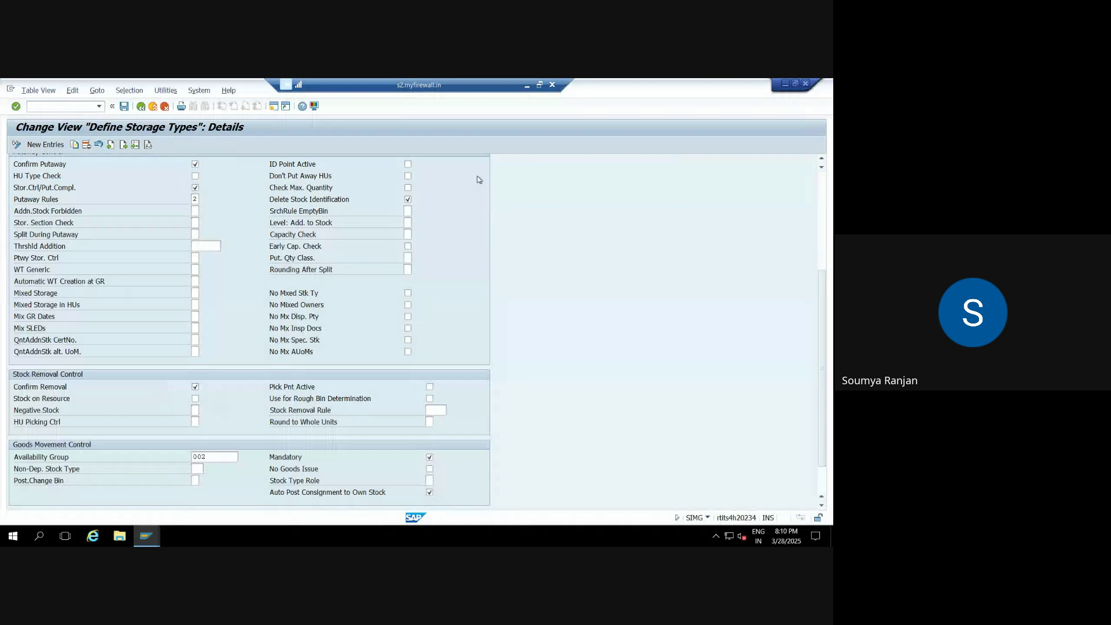
click(526, 85)
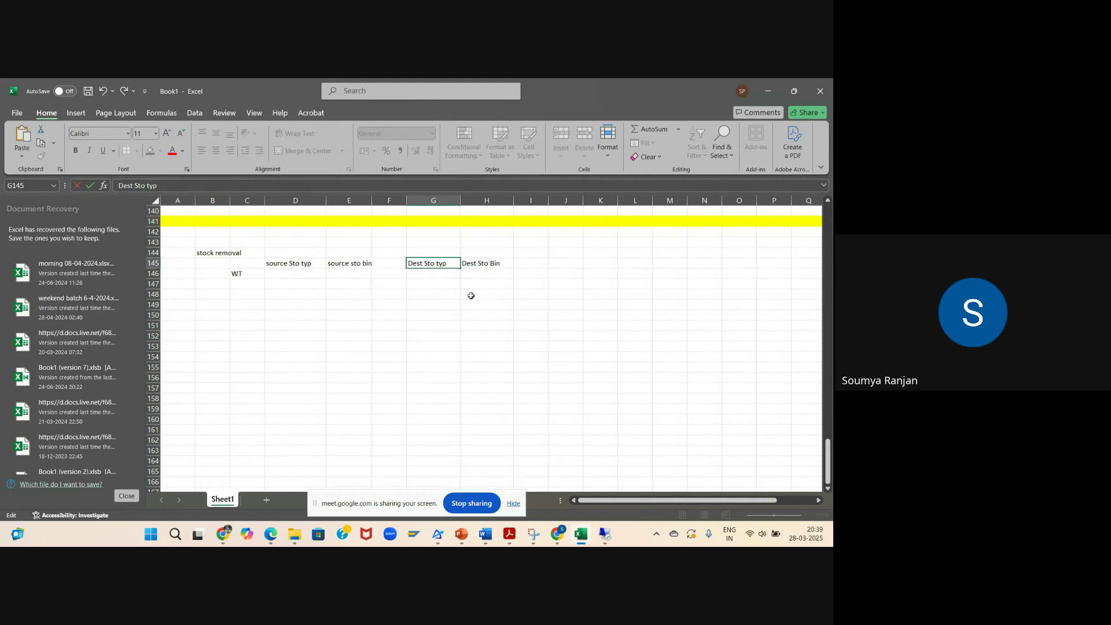
click(605, 533)
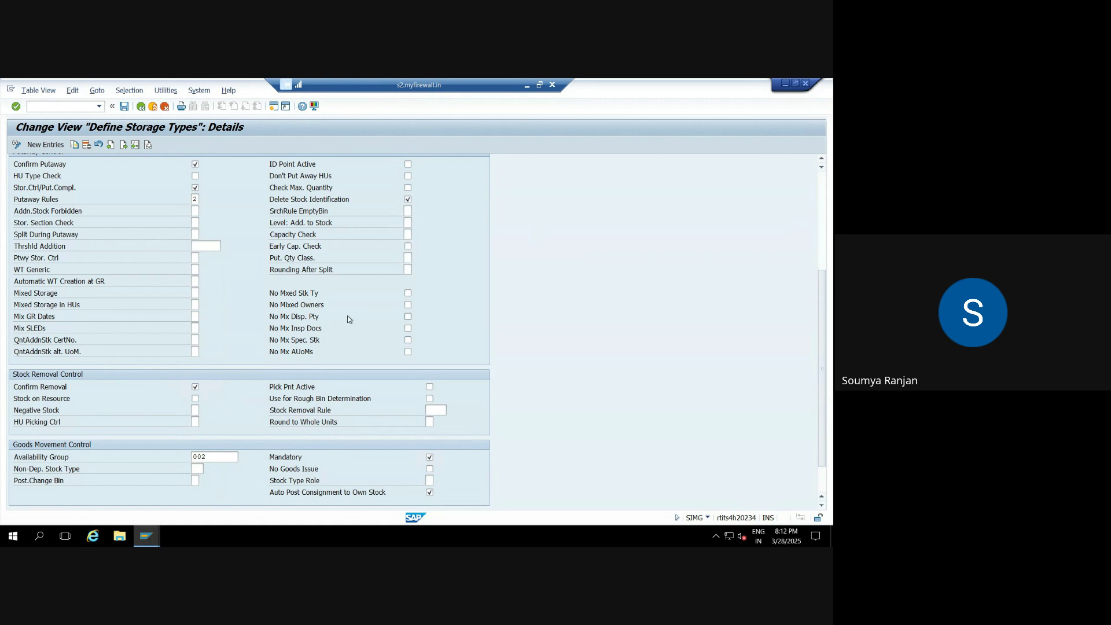
click(526, 88)
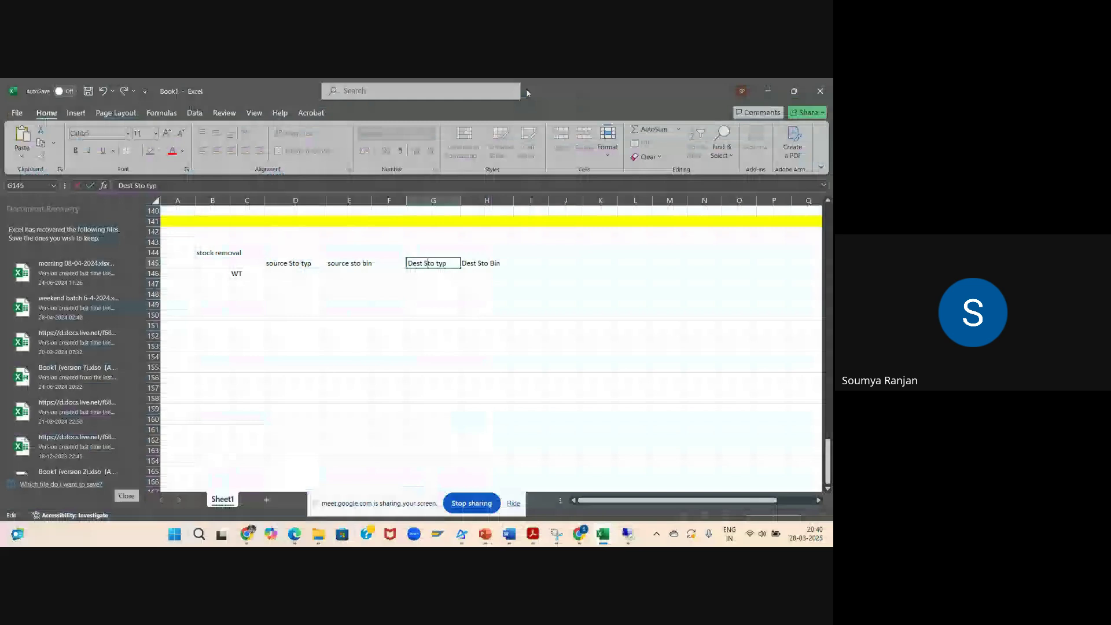
Enter the label "Fork Lift" in B151 below the stock removal headings
click(221, 327)
text(For)
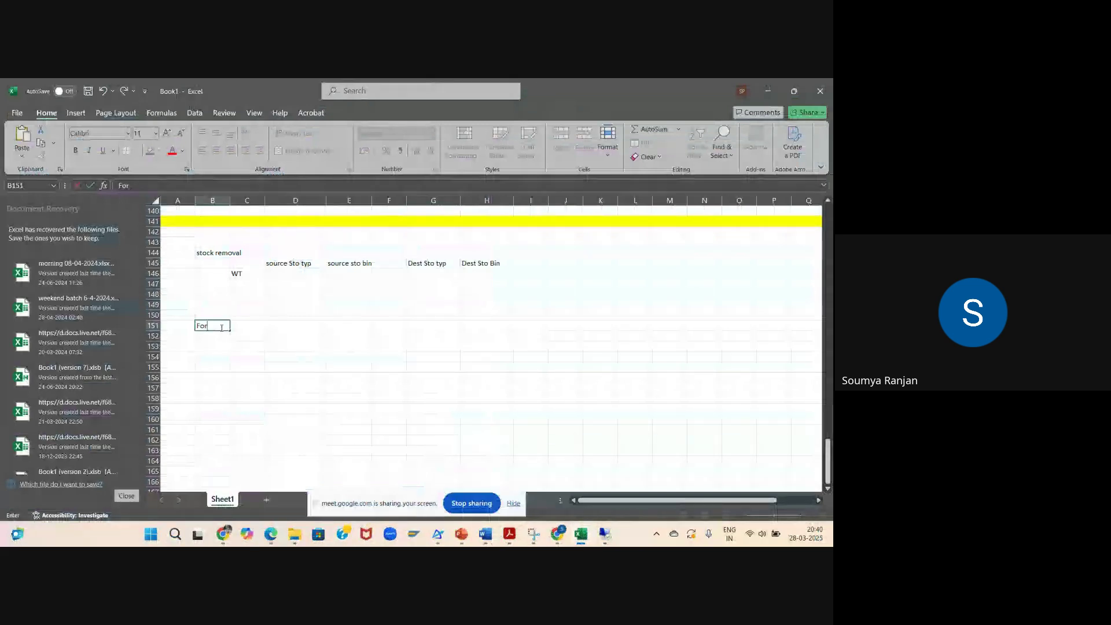
text(k Lift)
key(Return)
click(255, 327)
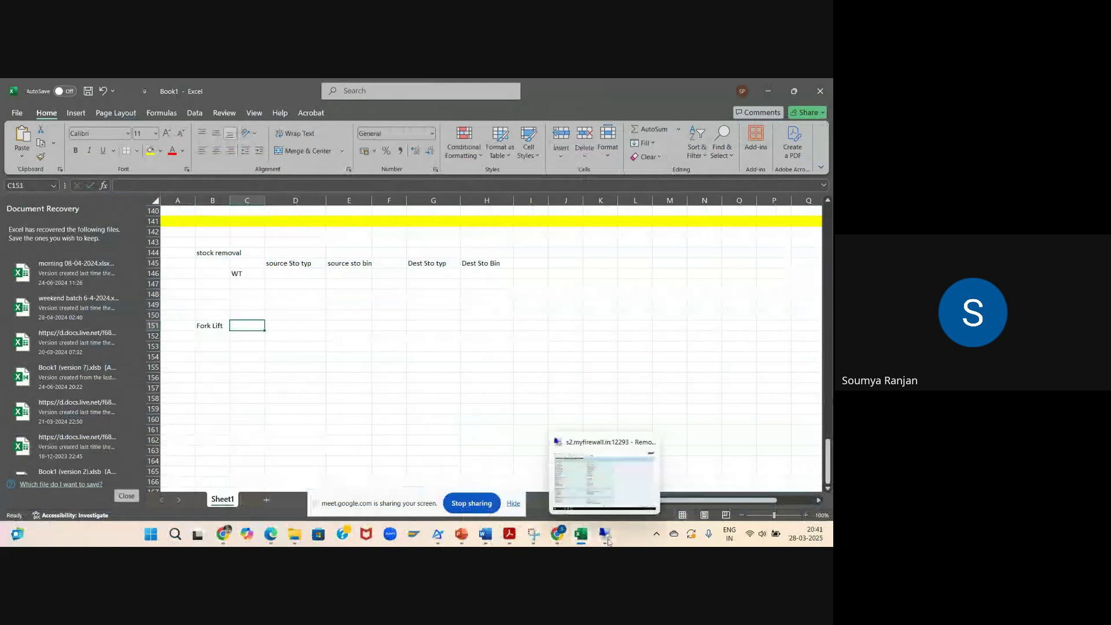
Switch to Chrome, search Google for "forklift machine" in a new tab, and display the Jungheinrich forklift picture unobstructed
mouse_move(559, 535)
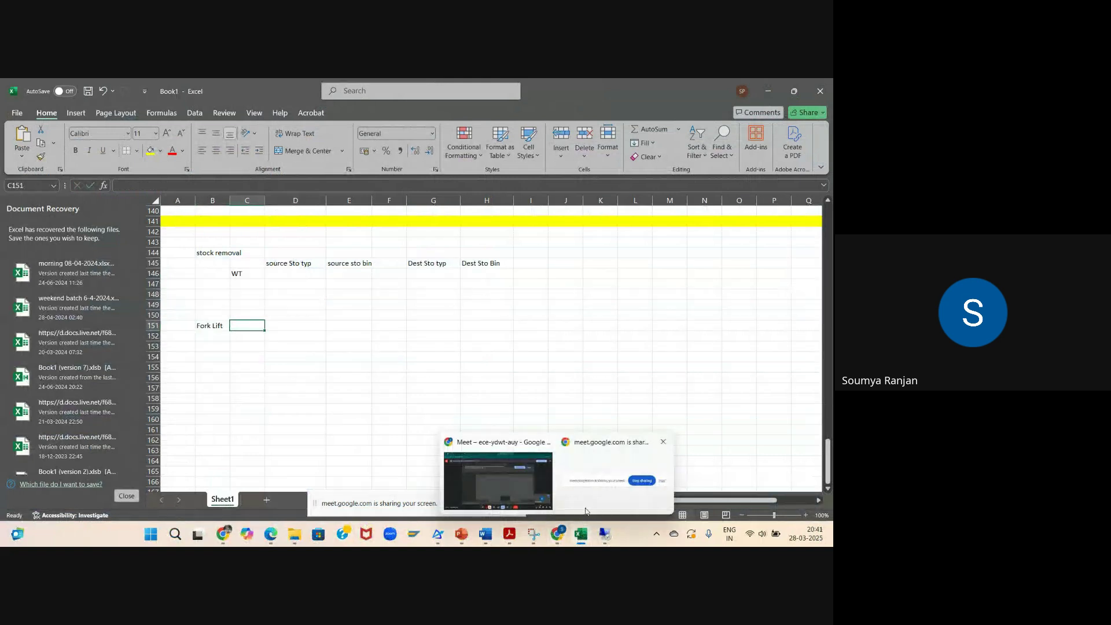
click(528, 491)
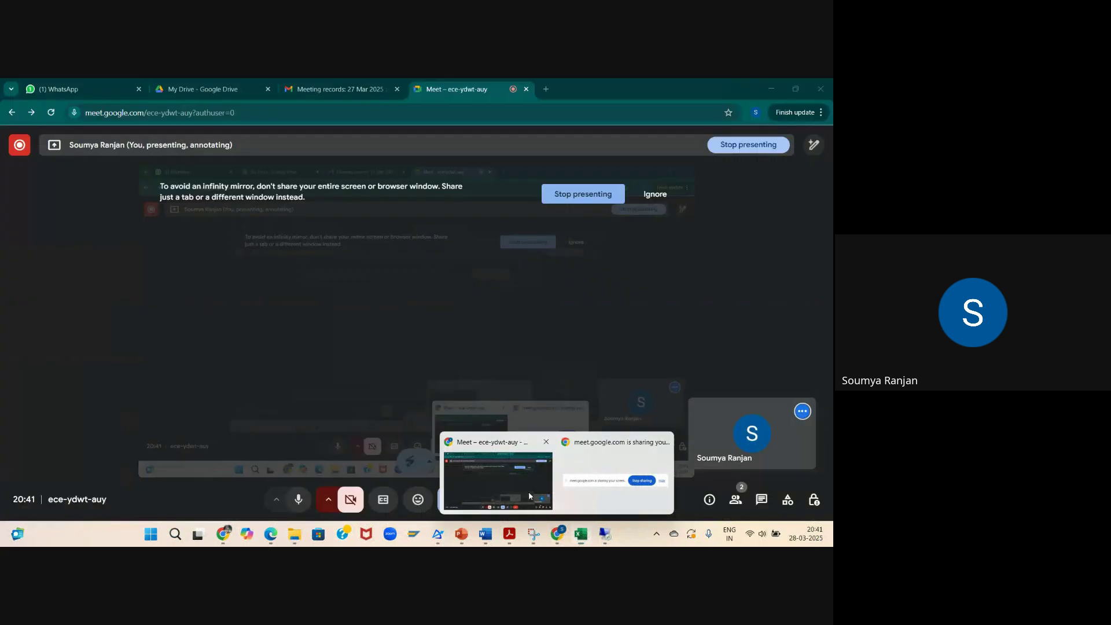
click(547, 89)
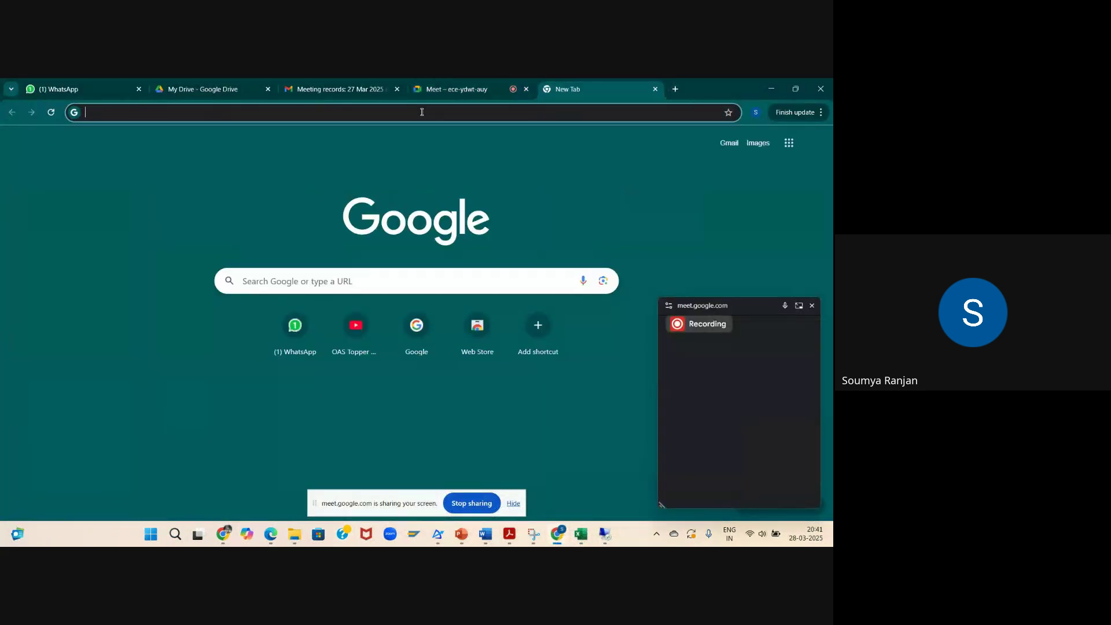
text(forklift)
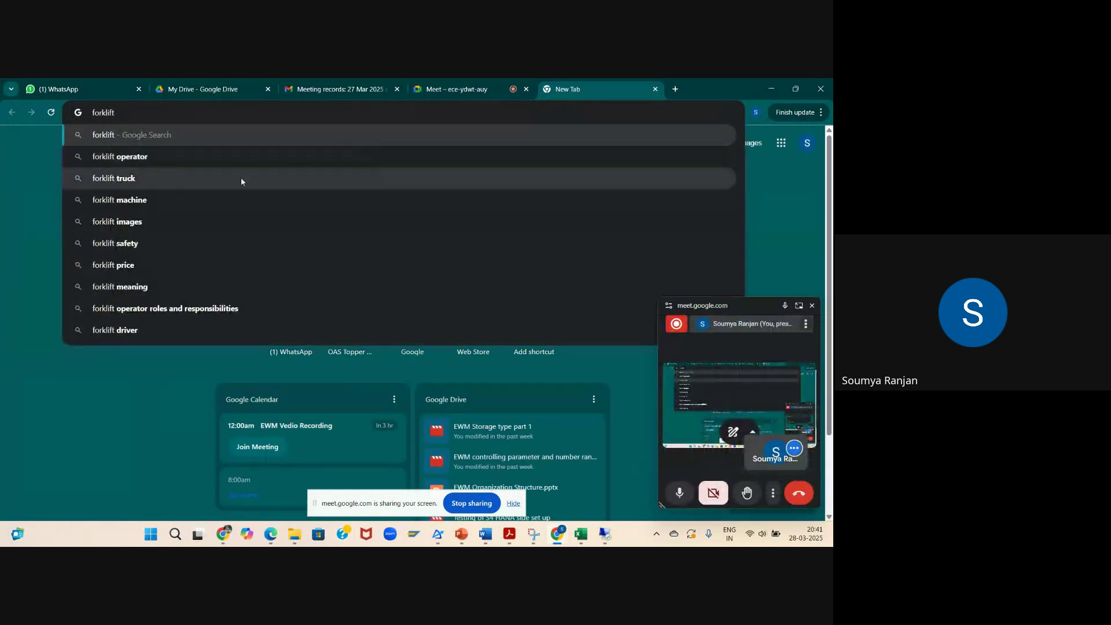
click(221, 200)
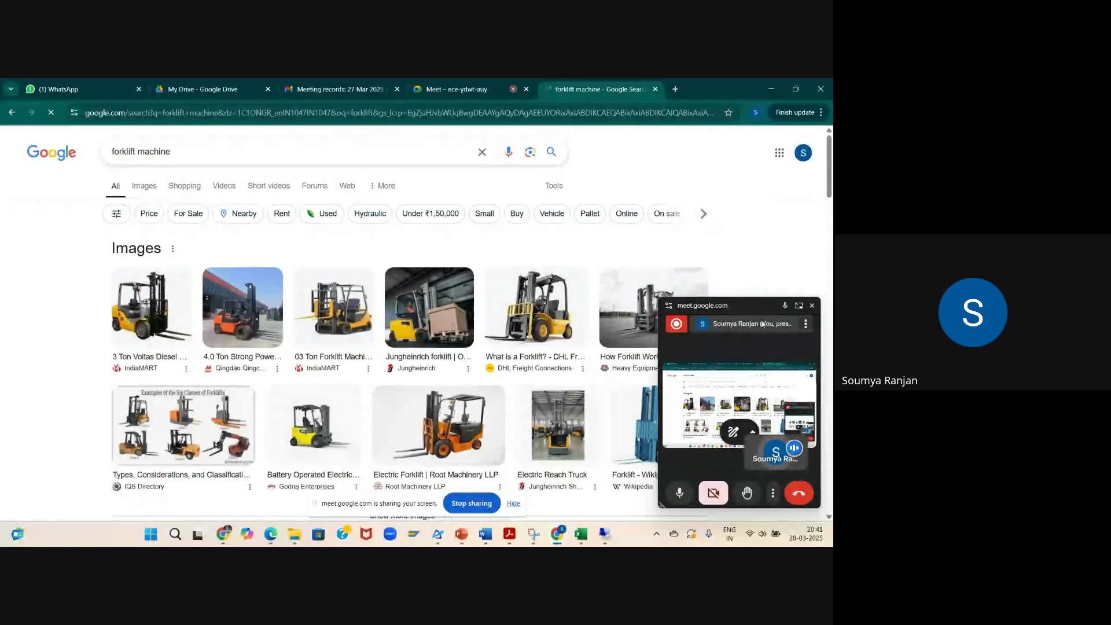
click(448, 325)
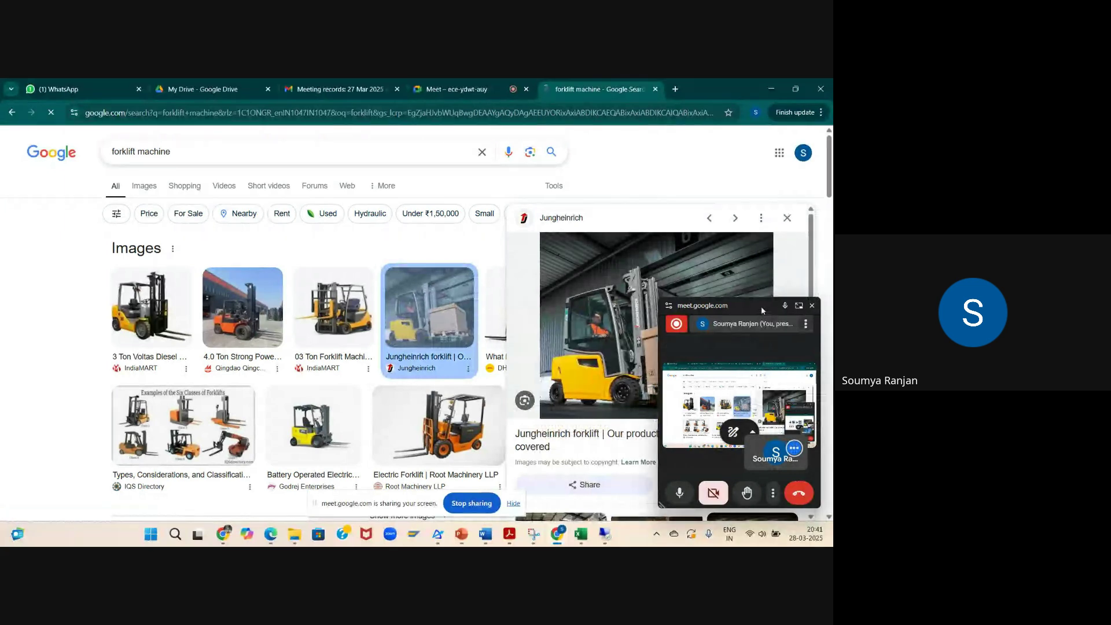
drag(761, 315, 236, 310)
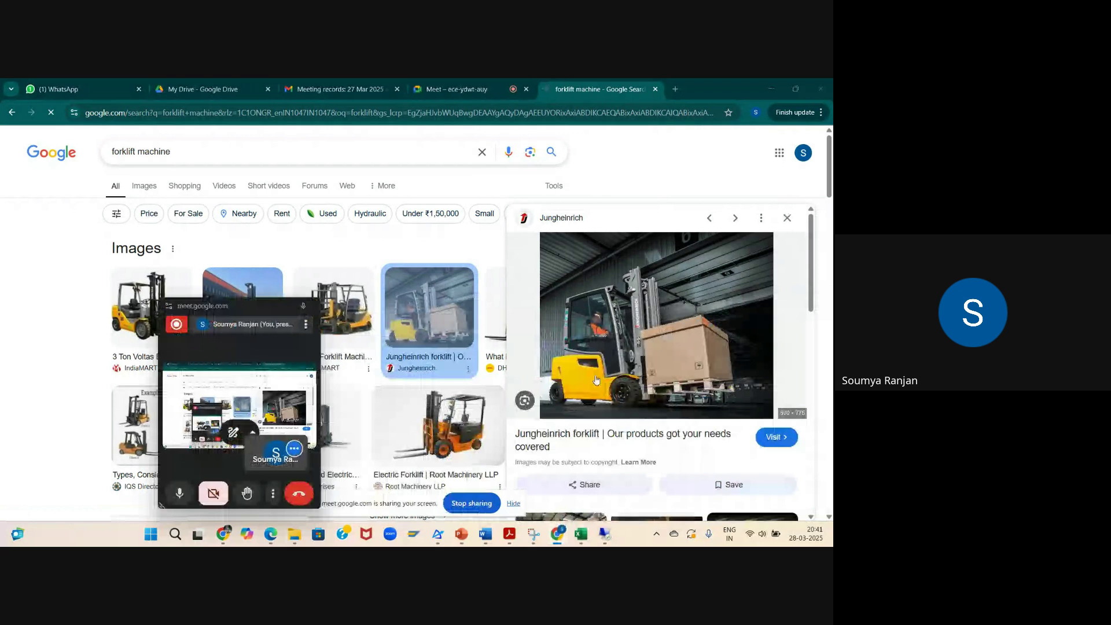
Capture the enlarged Jungheinrich forklift picture as a rectangular screenshot with Snipping Tool
click(533, 533)
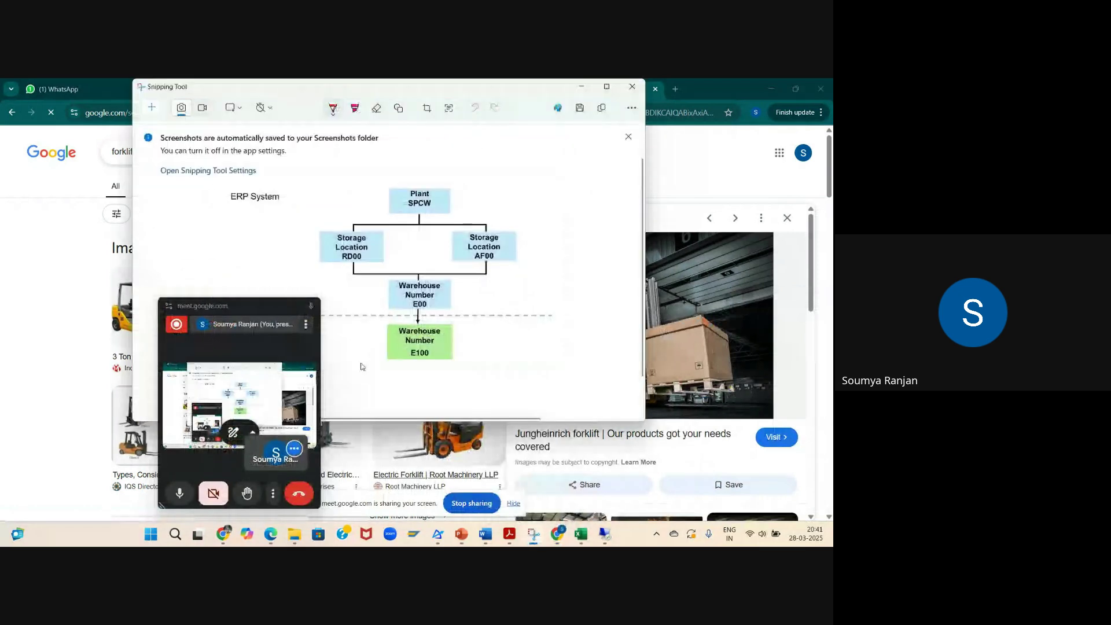
click(153, 107)
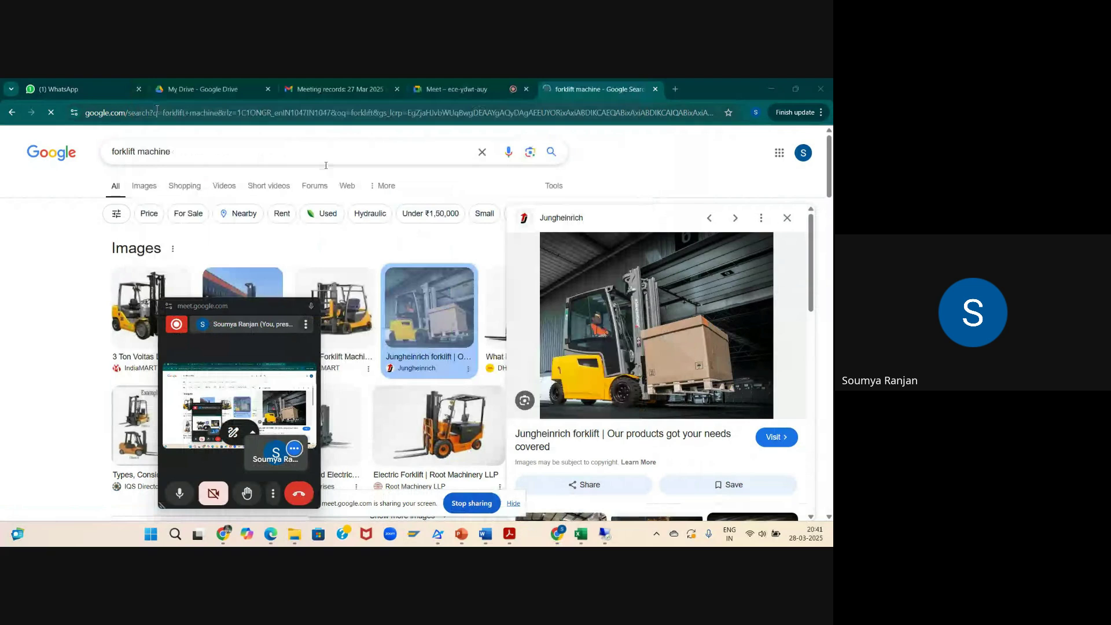
drag(537, 230, 775, 420)
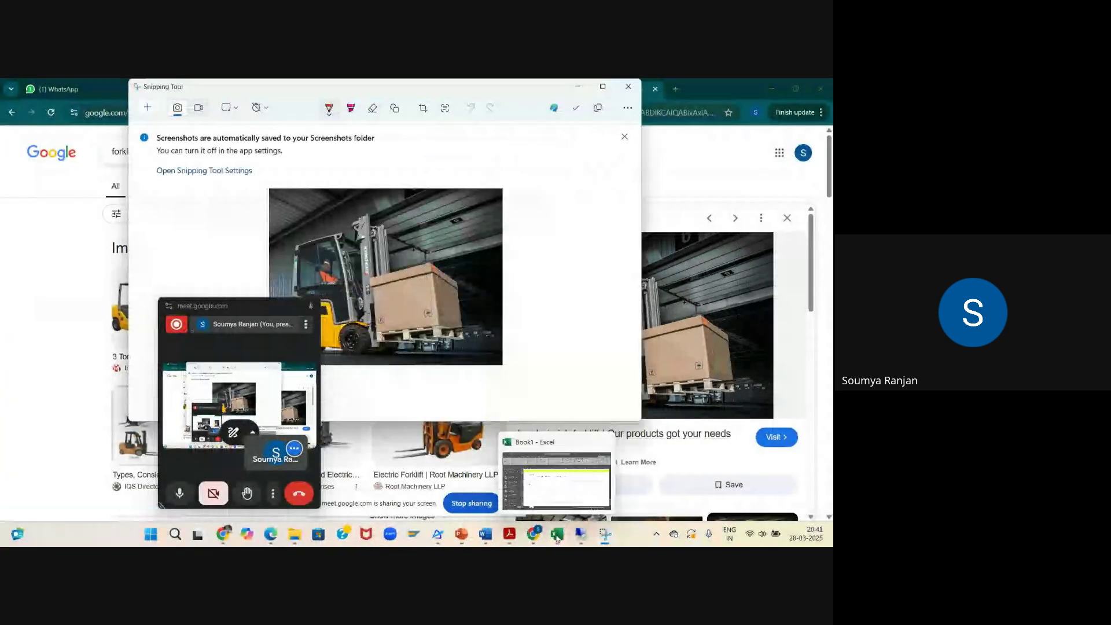
Switch to the Book1 workbook, paste the captured forklift picture beside the Fork Lift label, and position it just below the row 145 headings
click(557, 538)
click(433, 366)
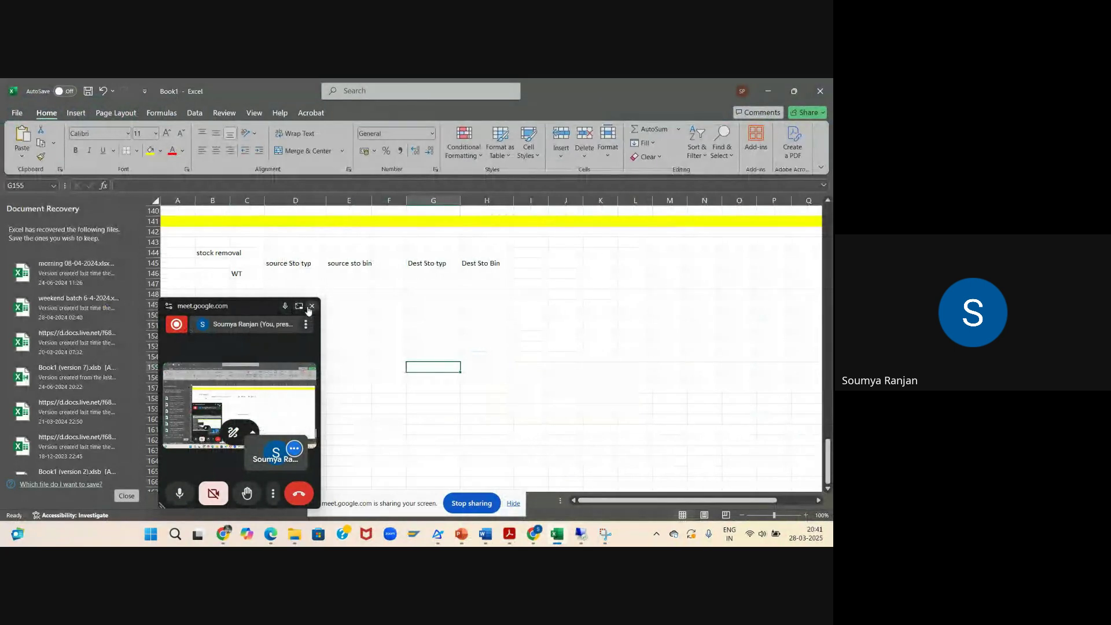
drag(258, 314, 778, 545)
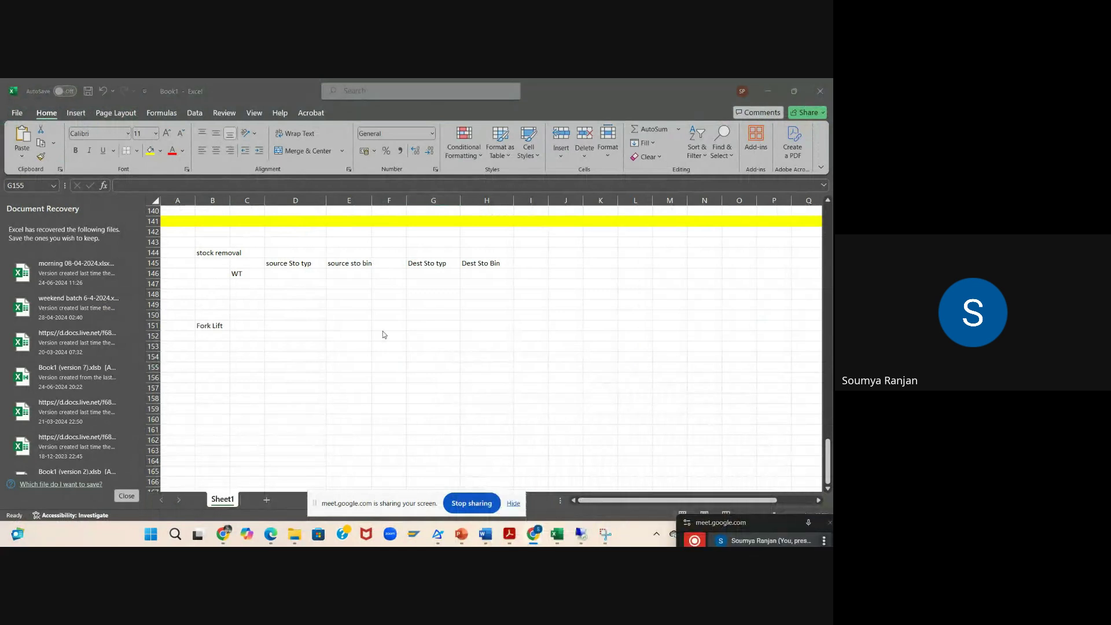
click(291, 327)
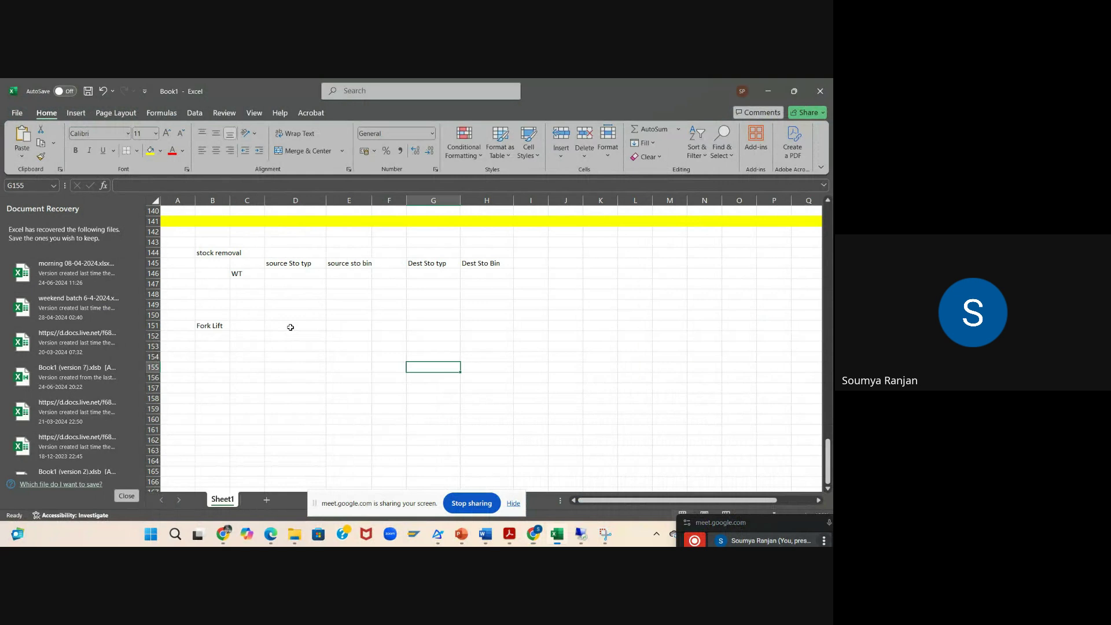
click(291, 327)
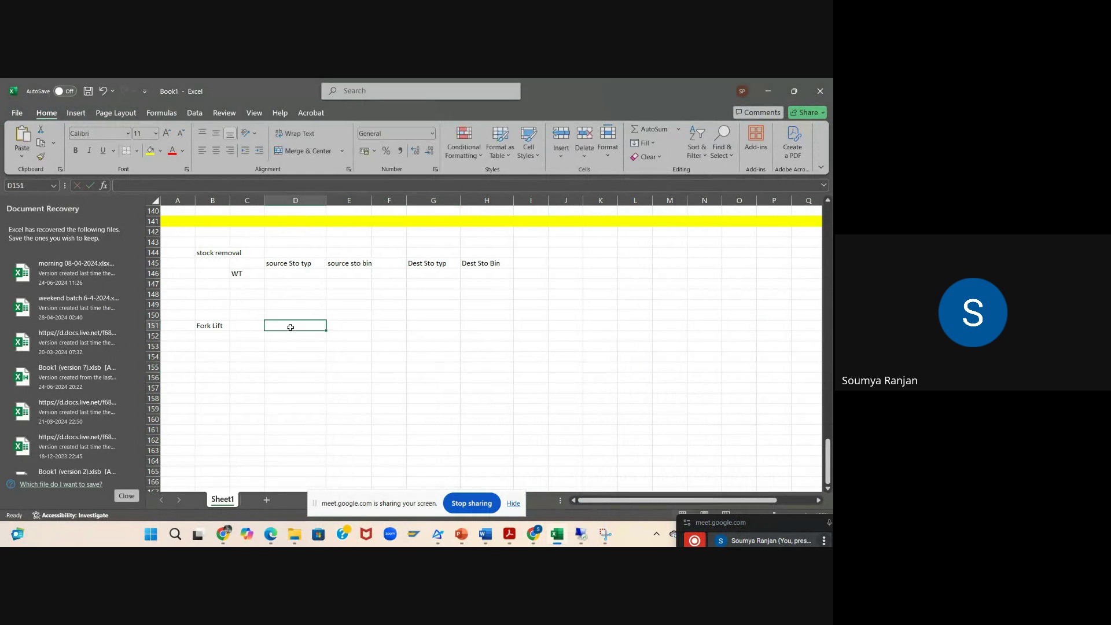
key(ctrl+v)
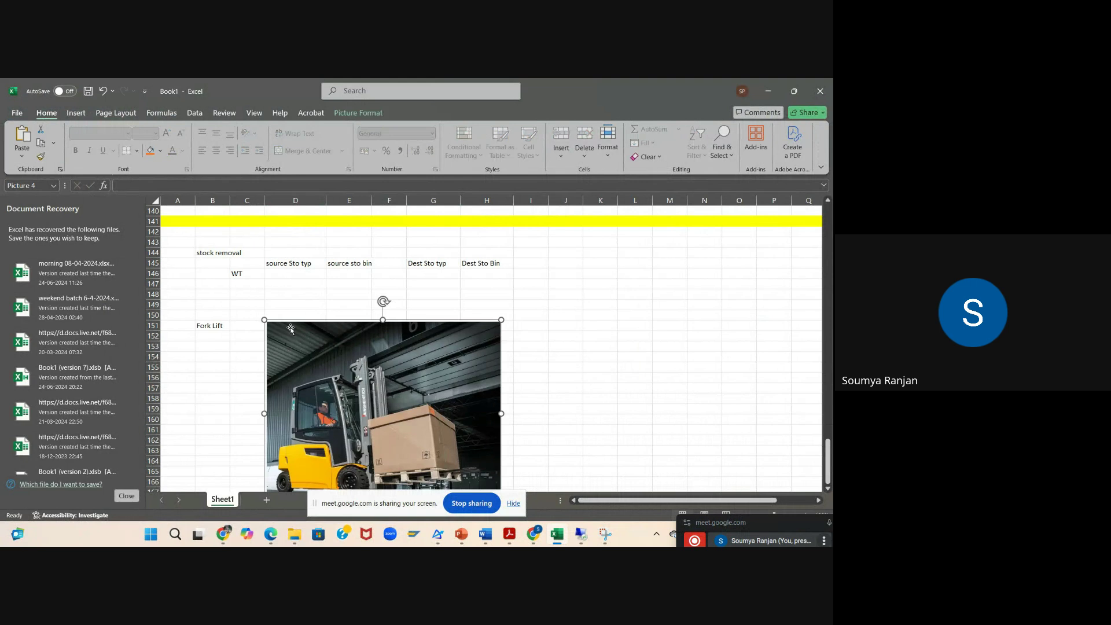
drag(291, 328, 346, 284)
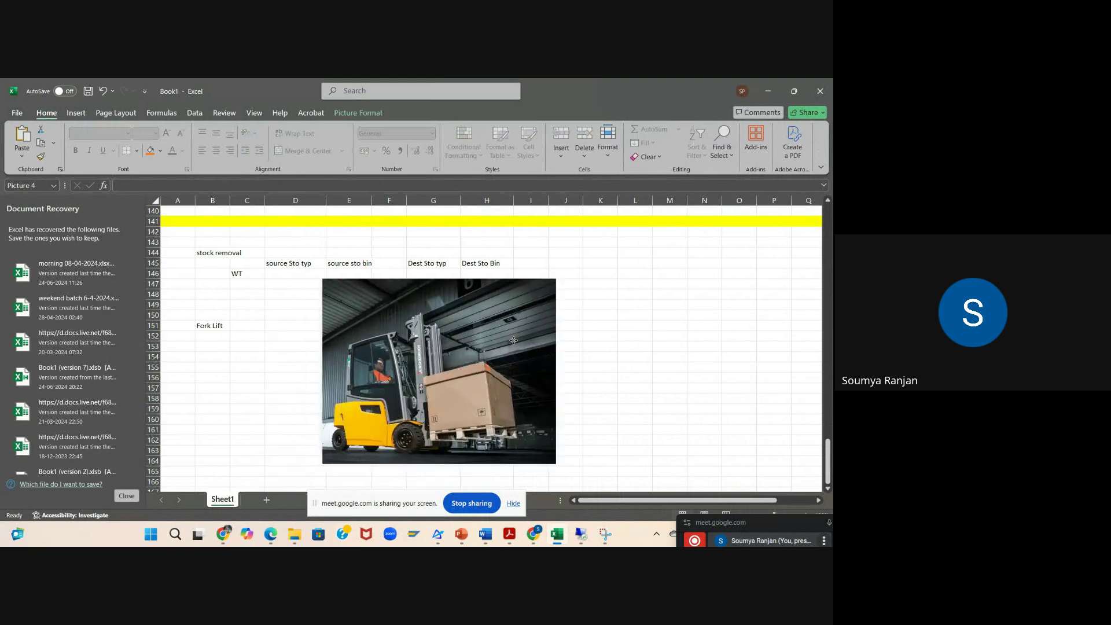
click(710, 374)
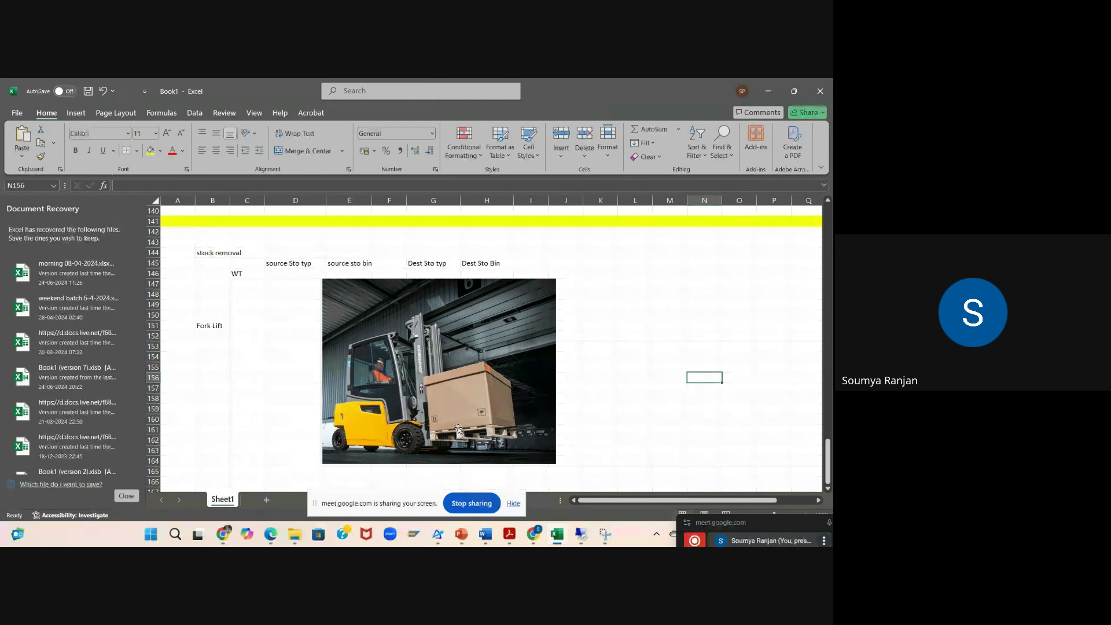
Switch to the SAP remote session and examine the allowed values for Negative Stock under Stock Removal Control, leaving the field blank
click(580, 533)
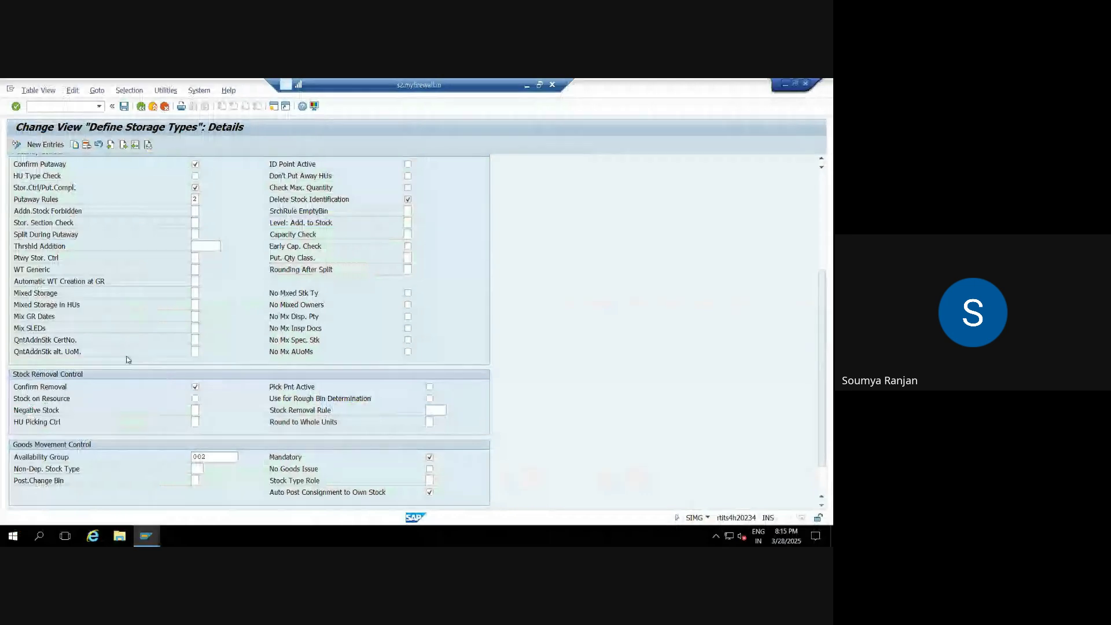
click(197, 410)
click(204, 411)
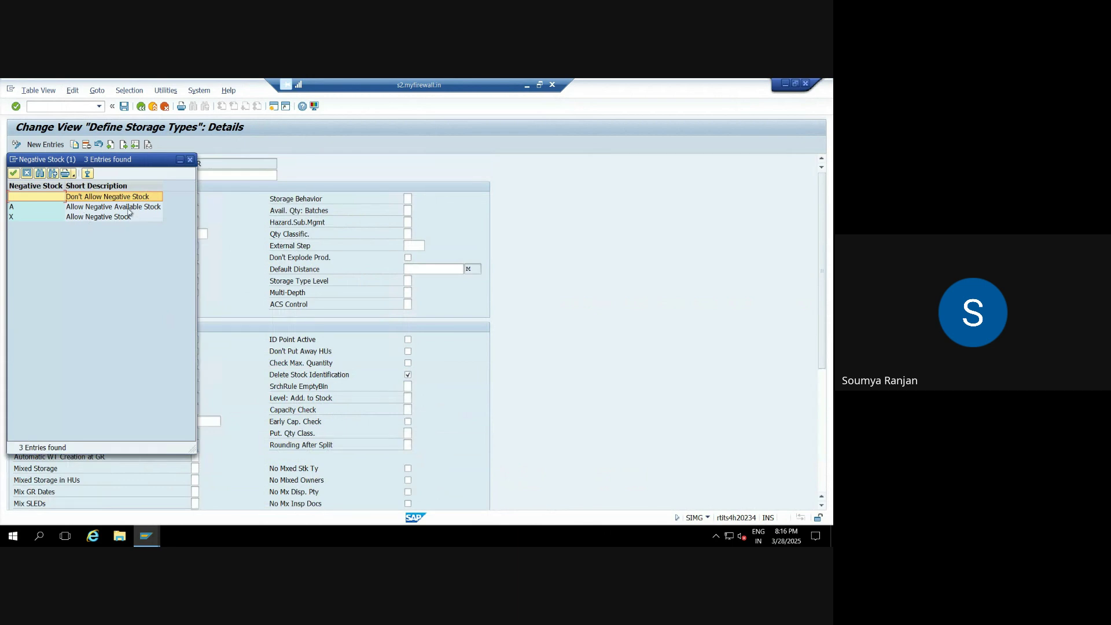
click(190, 160)
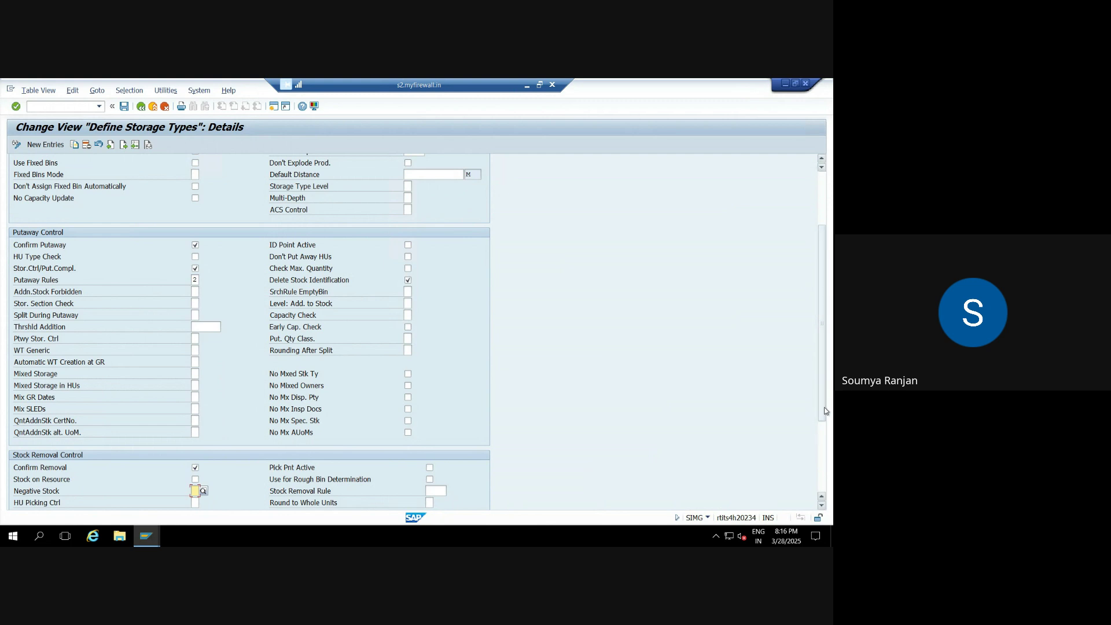
Switch to the Google Meet window in Chrome, choose to stay in the call, and return to the SAP remote session
click(526, 85)
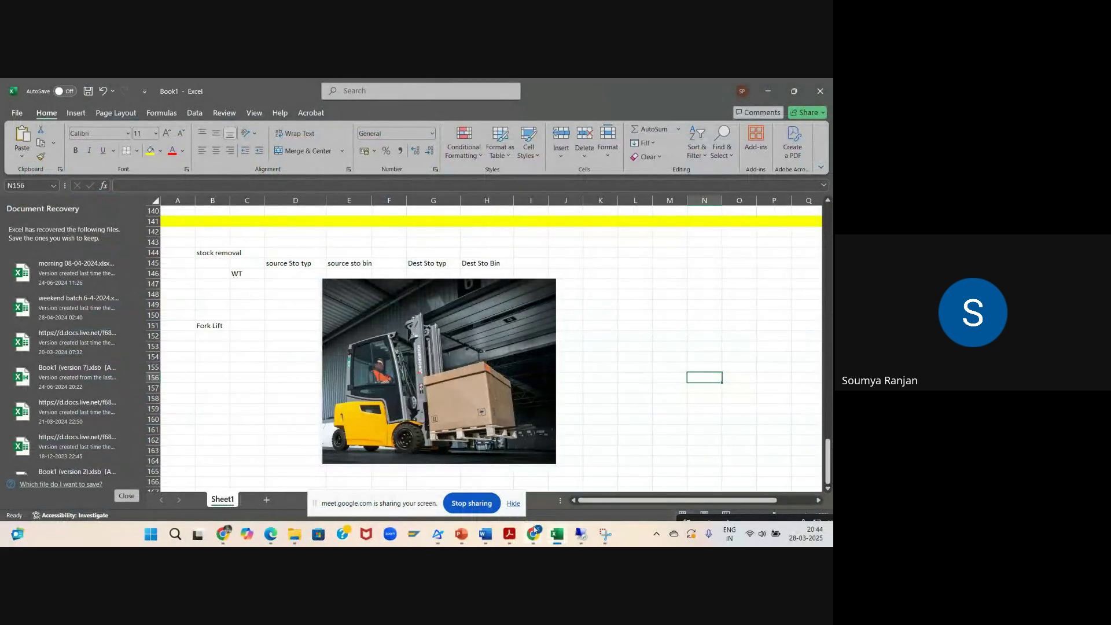
click(533, 535)
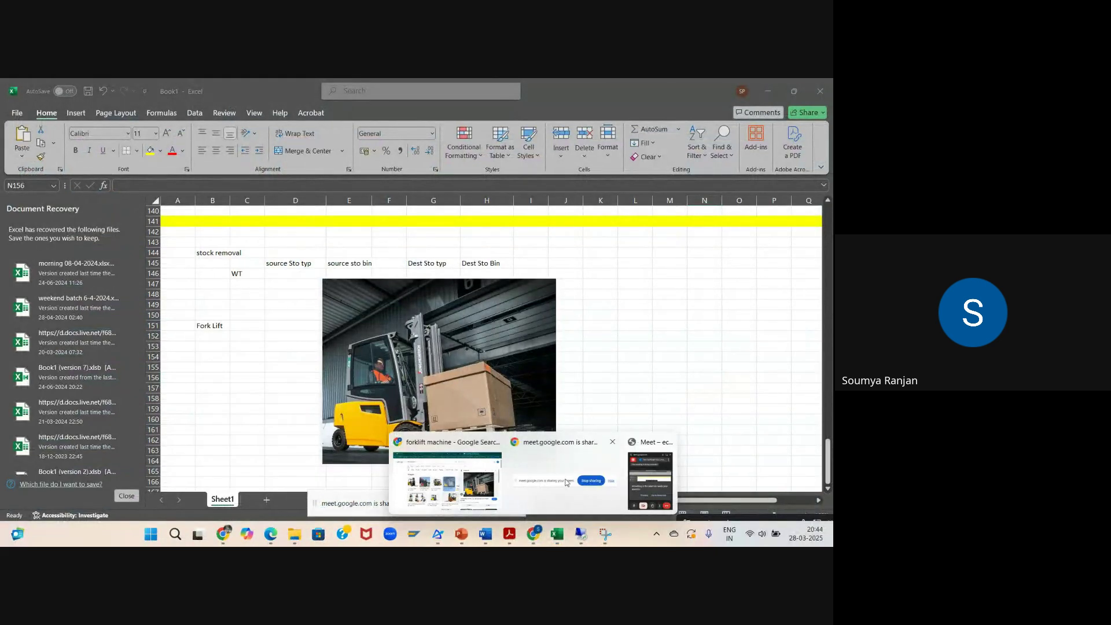
click(636, 479)
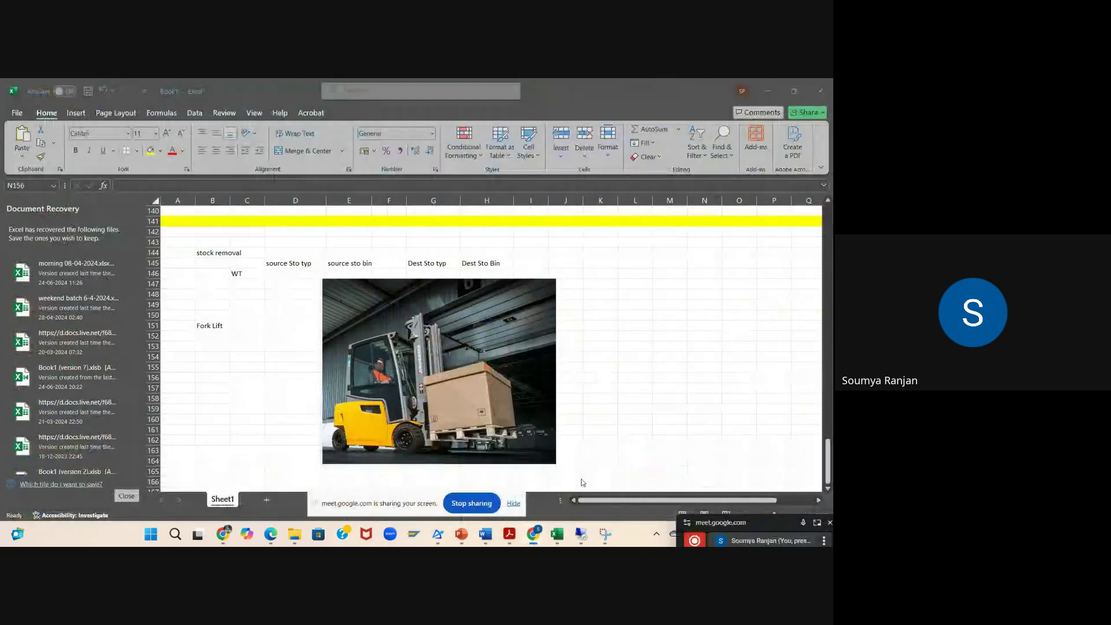
click(815, 523)
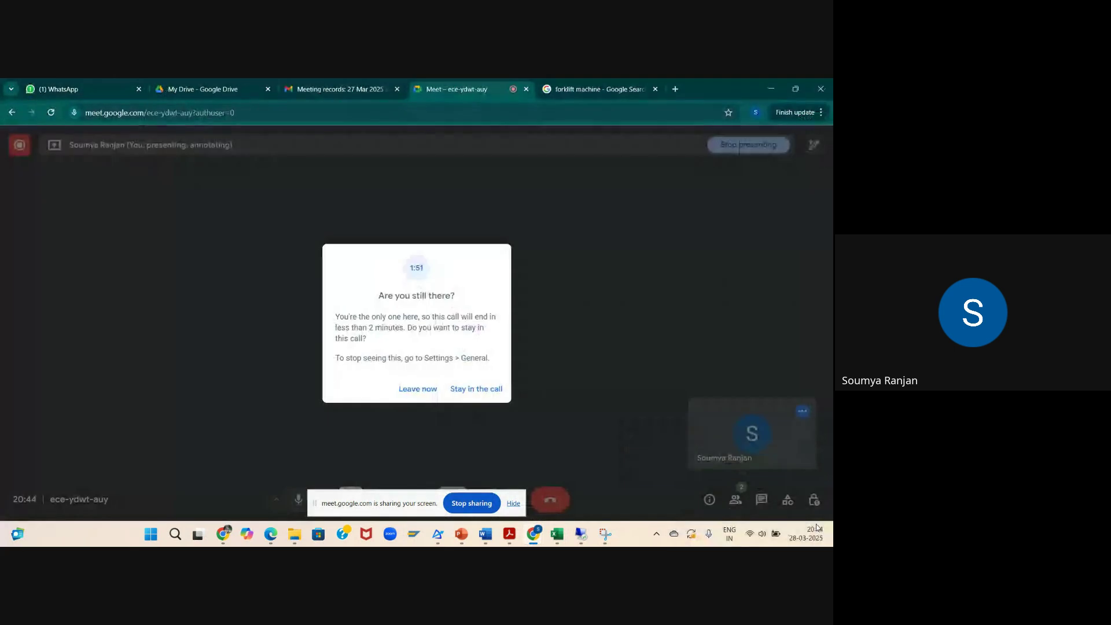
click(493, 390)
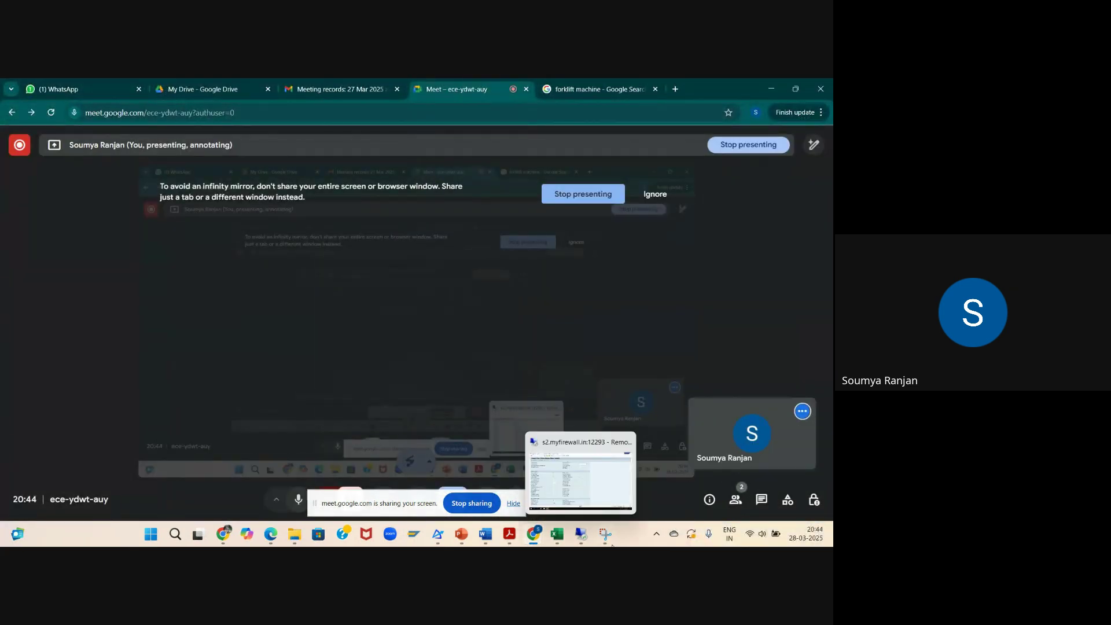
mouse_move(579, 532)
click(579, 532)
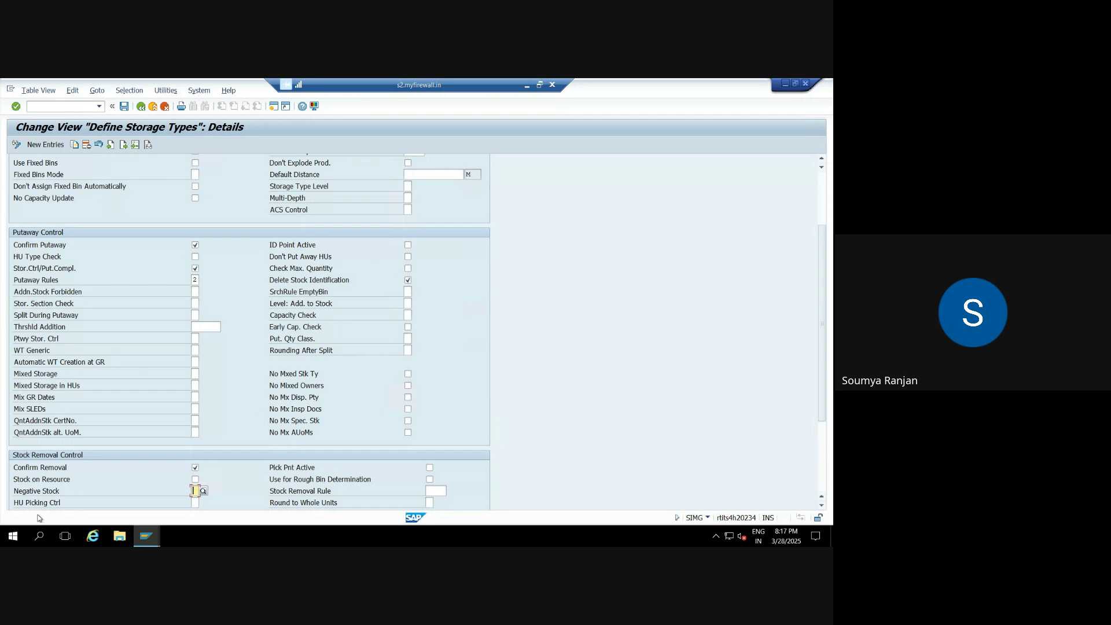
Examine the allowed values for HU Picking Ctrl under Stock Removal Control, leaving the field blank
click(196, 503)
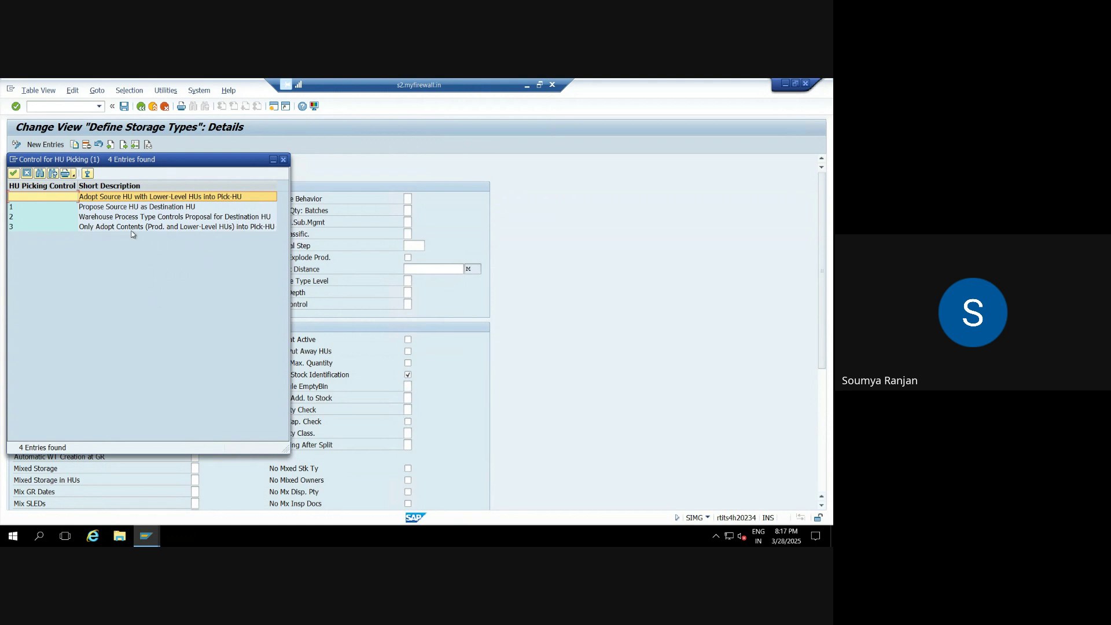
click(283, 161)
scroll(41, 503, down, 3)
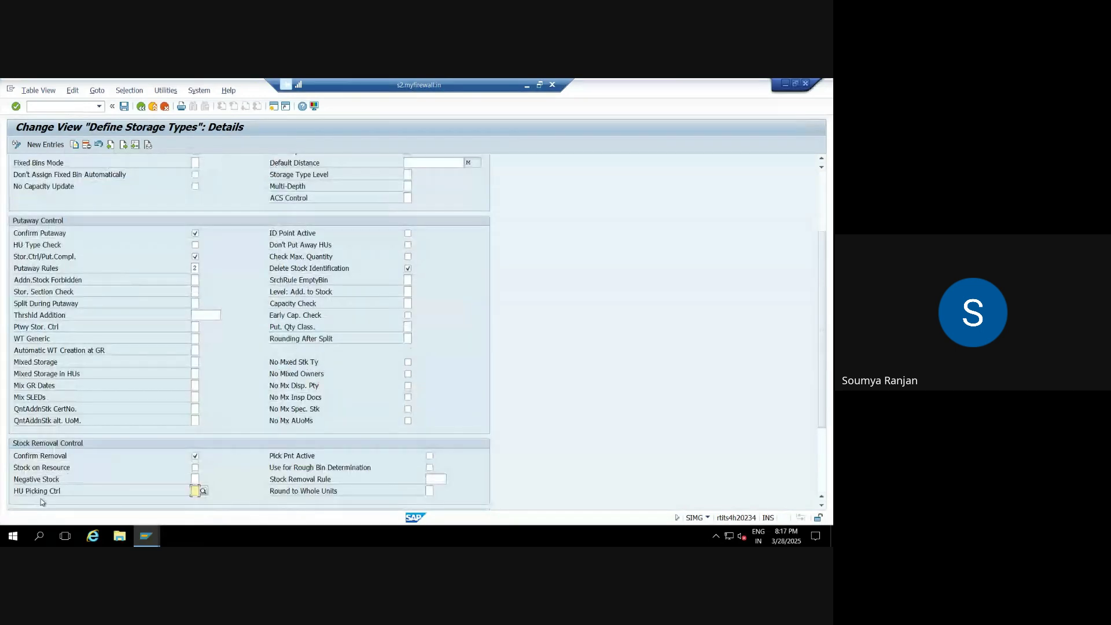
click(203, 491)
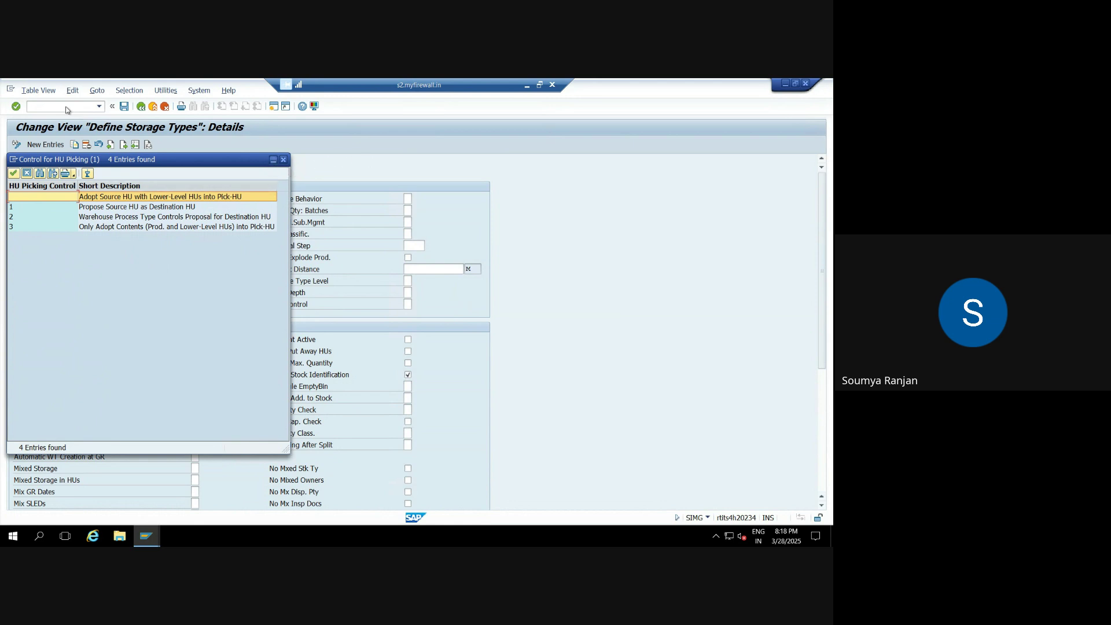
click(283, 159)
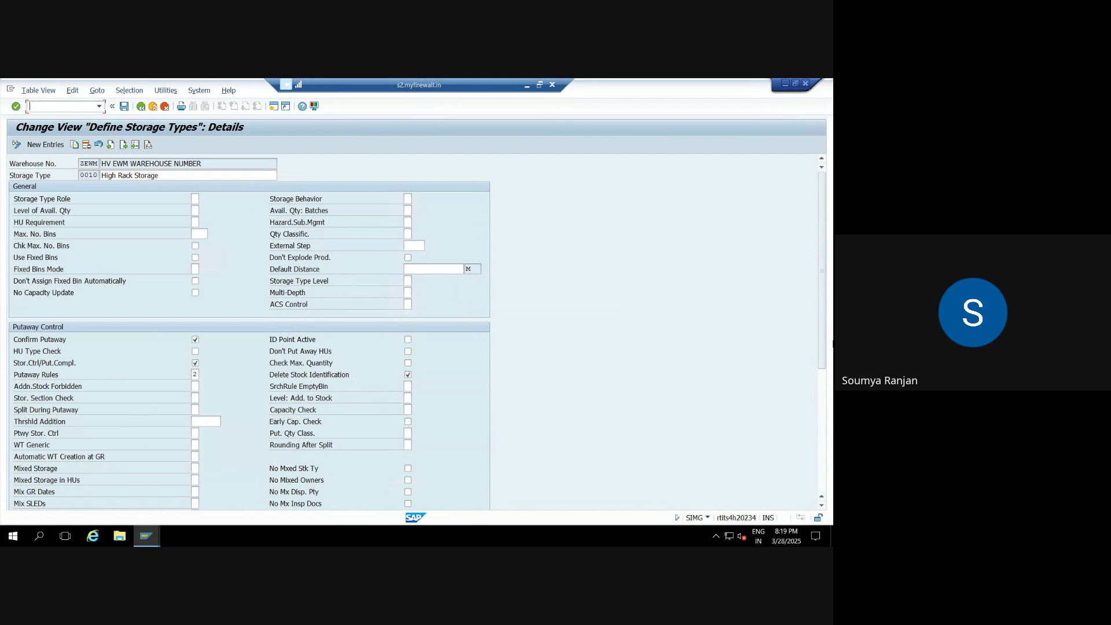
Examine the Use for Rough Bin Determination setting and the stock removal rules available for warehouse ZEWM, without assigning a rule
drag(821, 345, 822, 437)
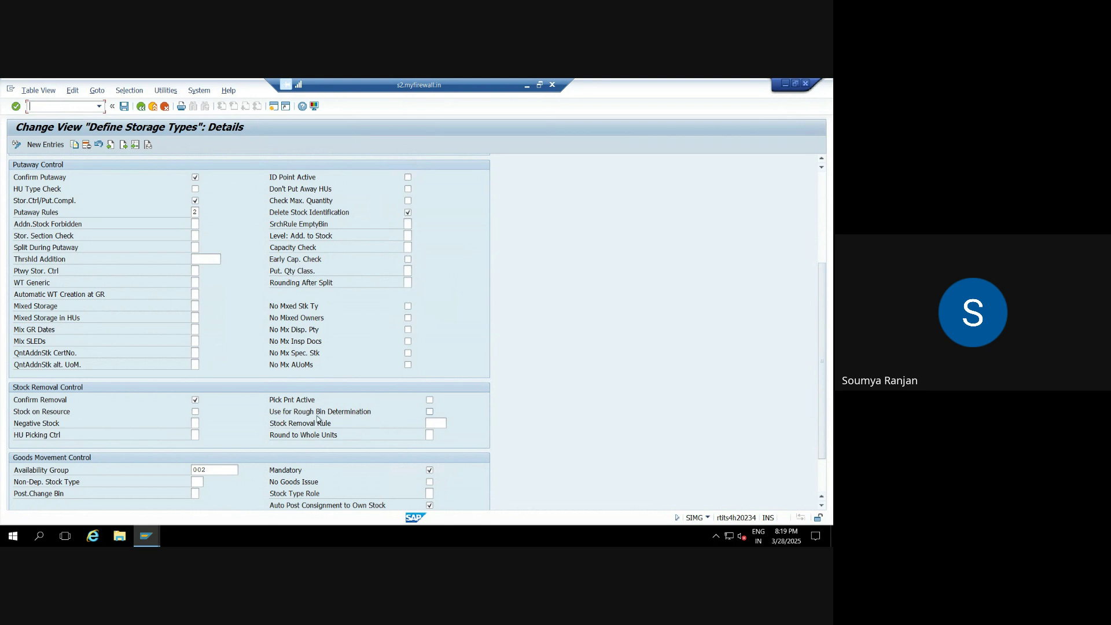
click(429, 411)
click(438, 424)
key(F4)
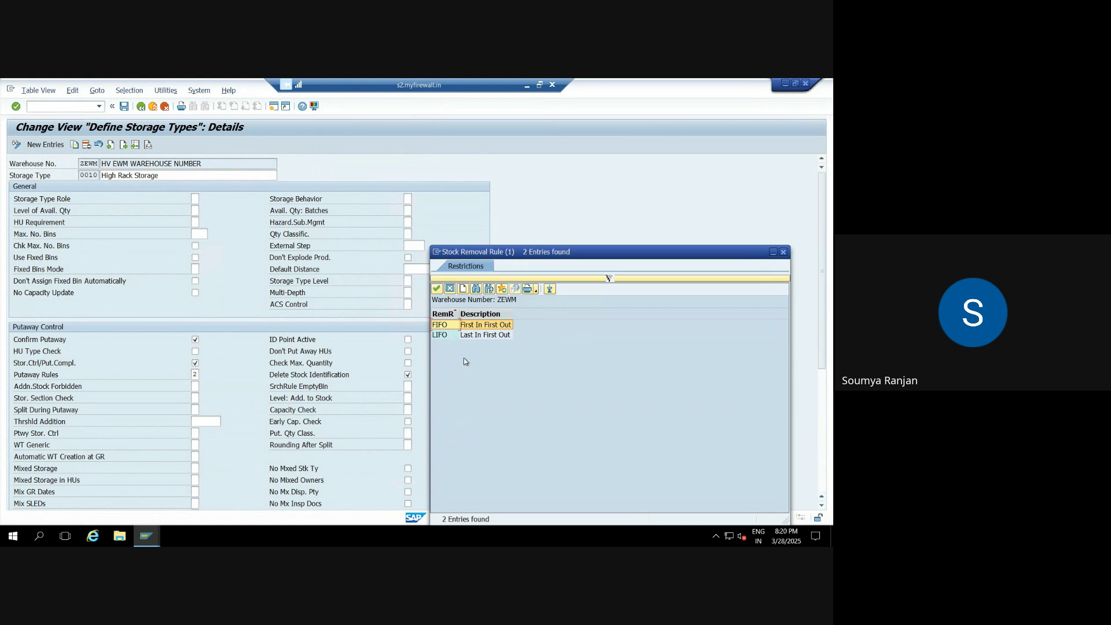
click(783, 252)
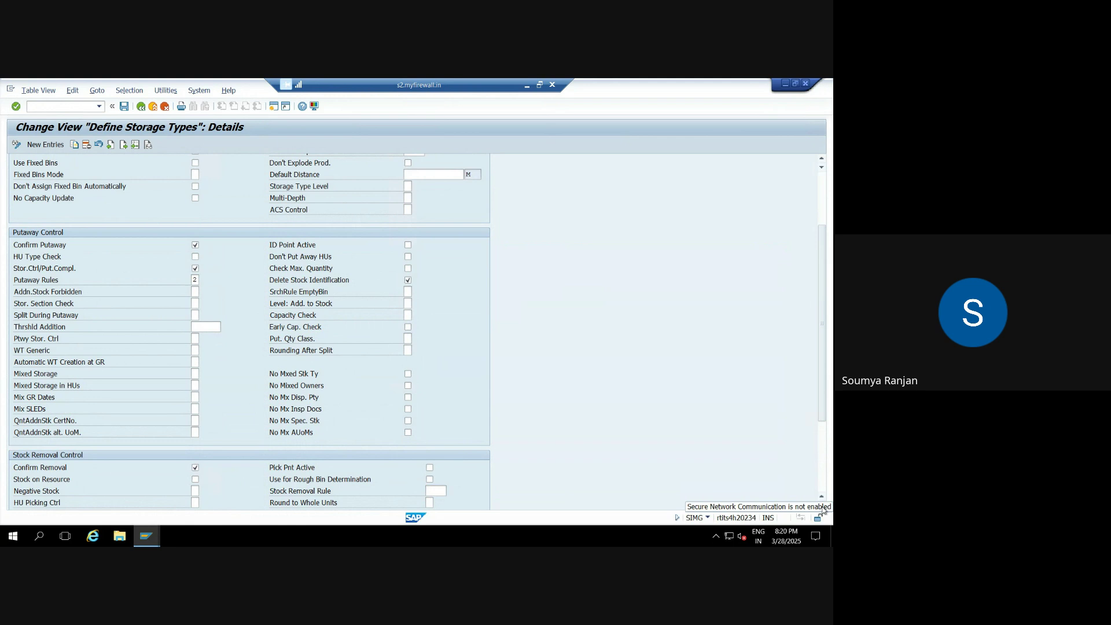
Examine the allowed values for Post.Change Bin under Goods Movement Control and locate the related Mixed Storage field under Putaway Control
drag(824, 404, 824, 469)
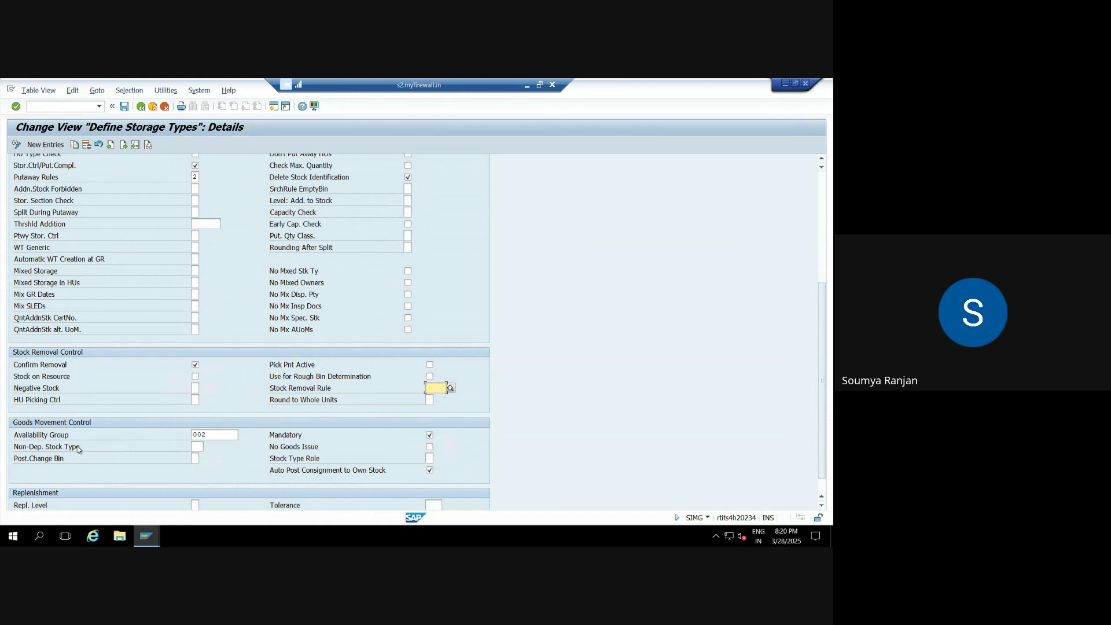
click(197, 446)
click(194, 458)
click(204, 458)
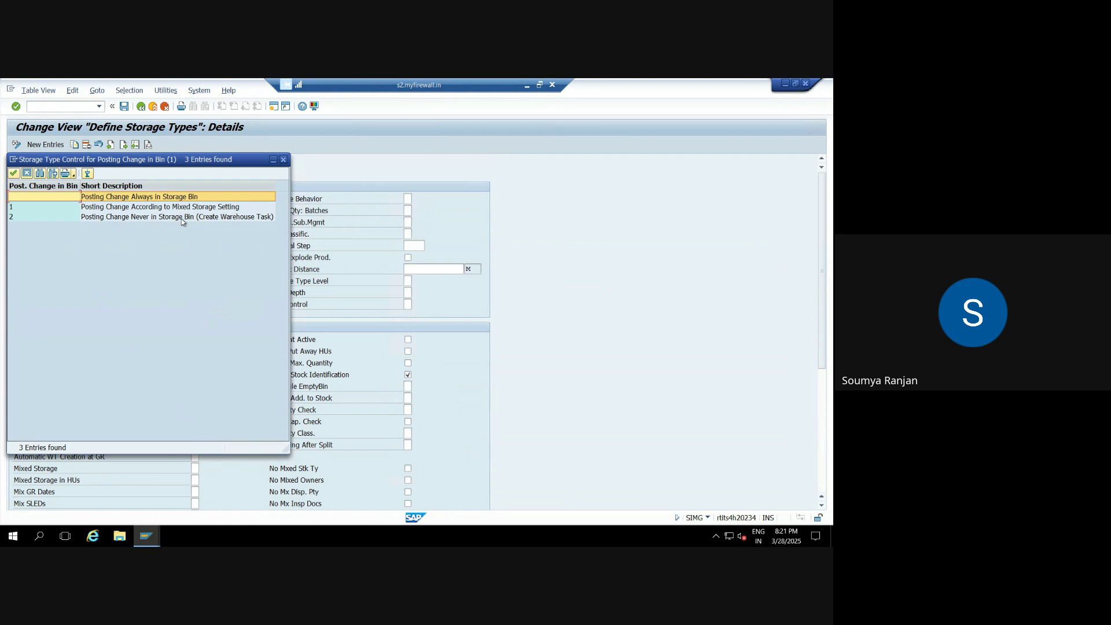
click(283, 159)
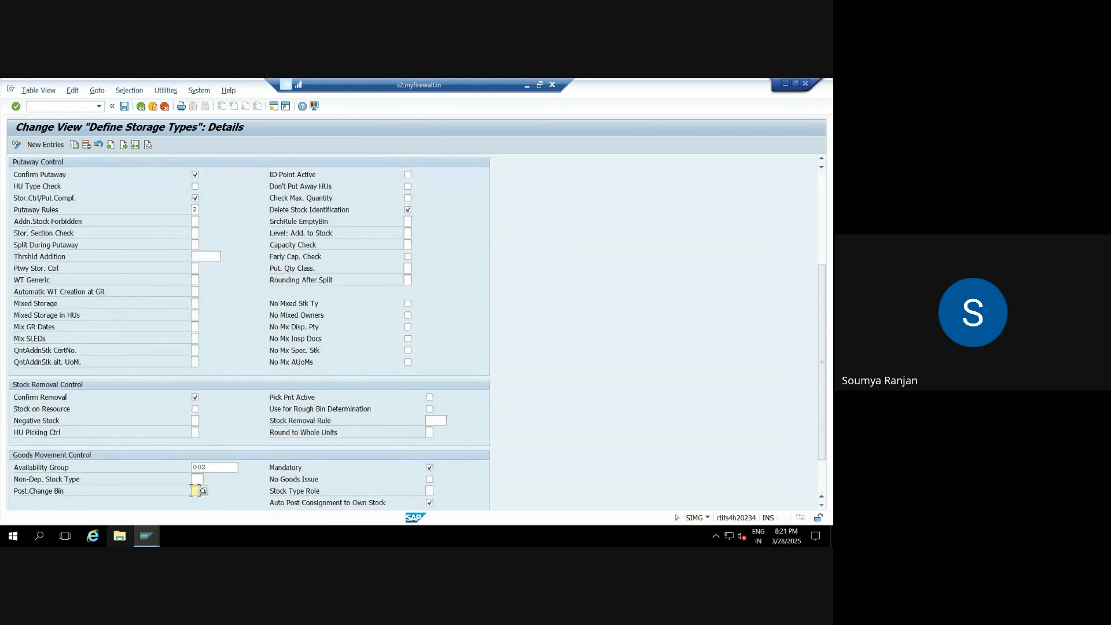
click(202, 491)
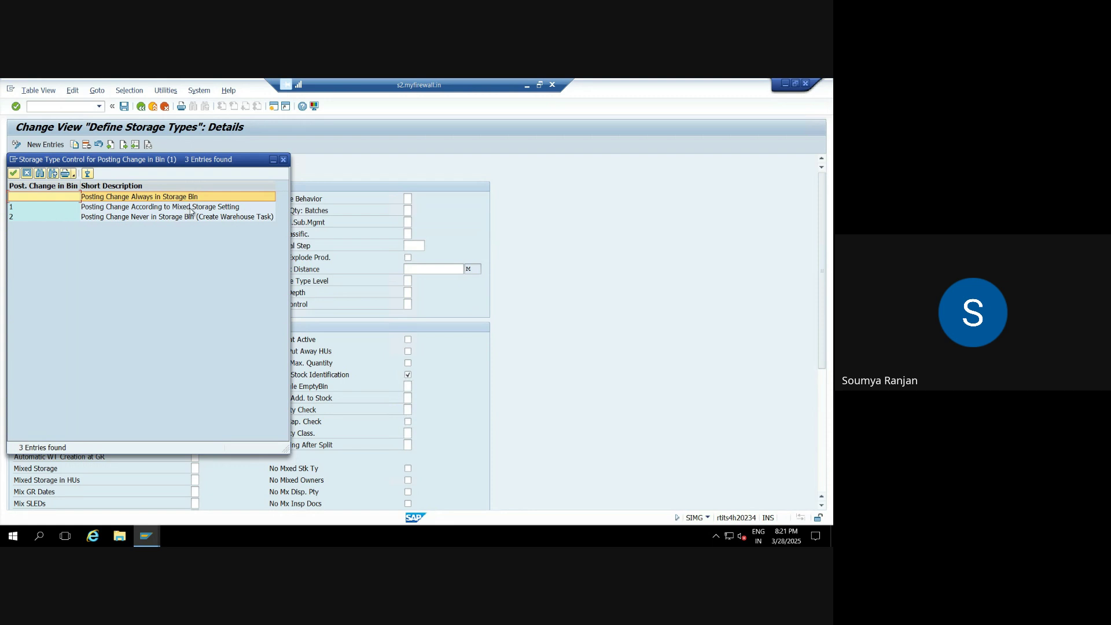
click(283, 160)
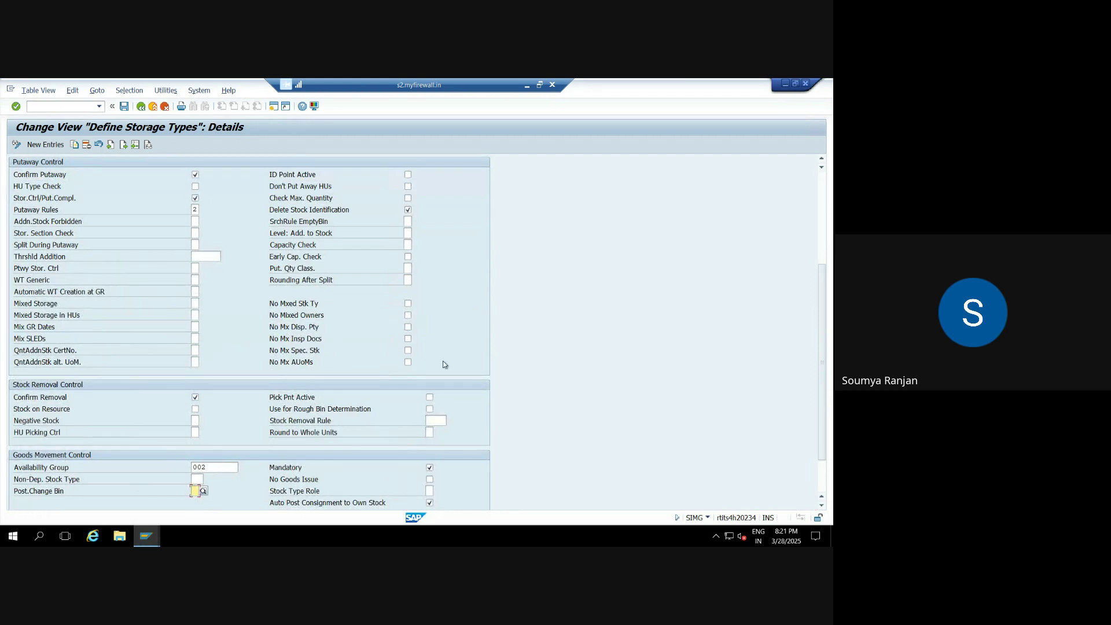
click(45, 306)
click(196, 302)
Check the Google Meet window, return to the SAP remote session, and examine the allowed values for Stock Type Role
click(526, 85)
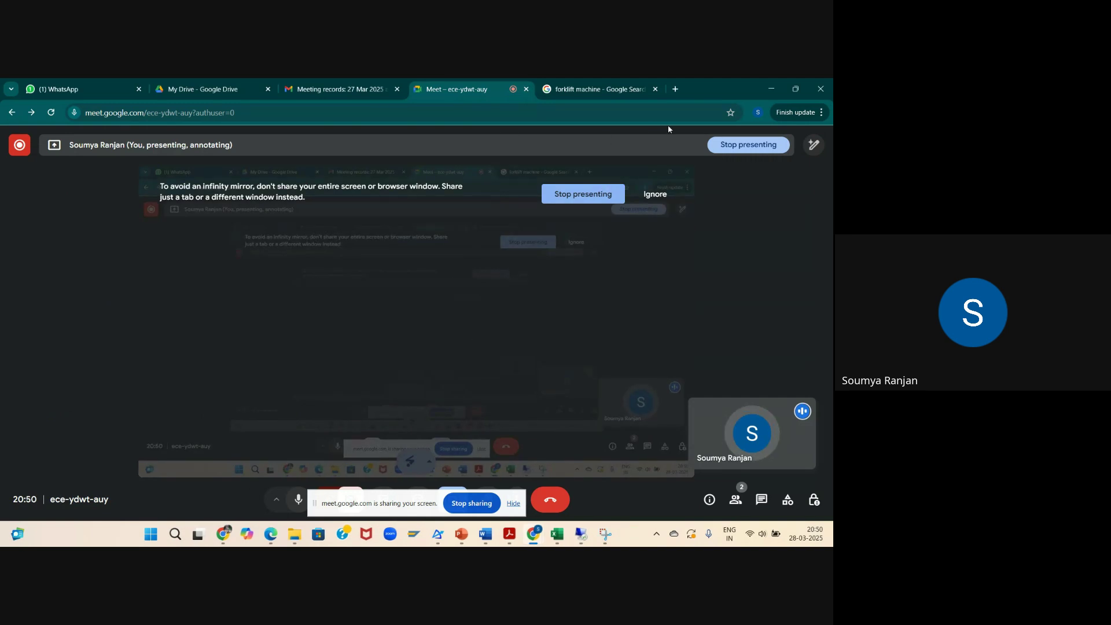
click(581, 527)
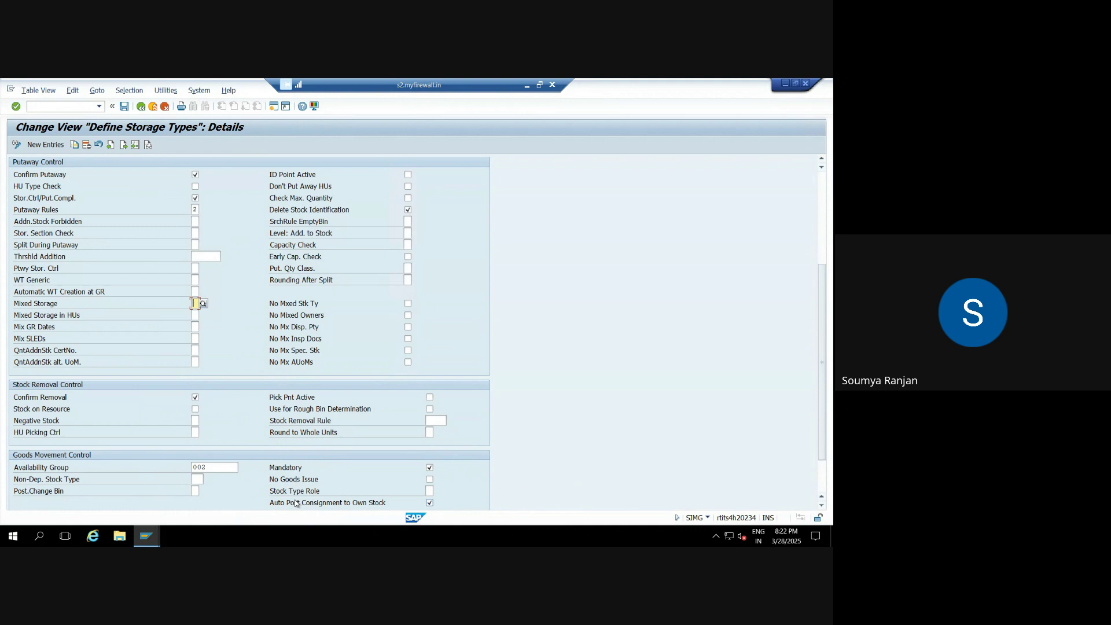
click(430, 491)
click(438, 491)
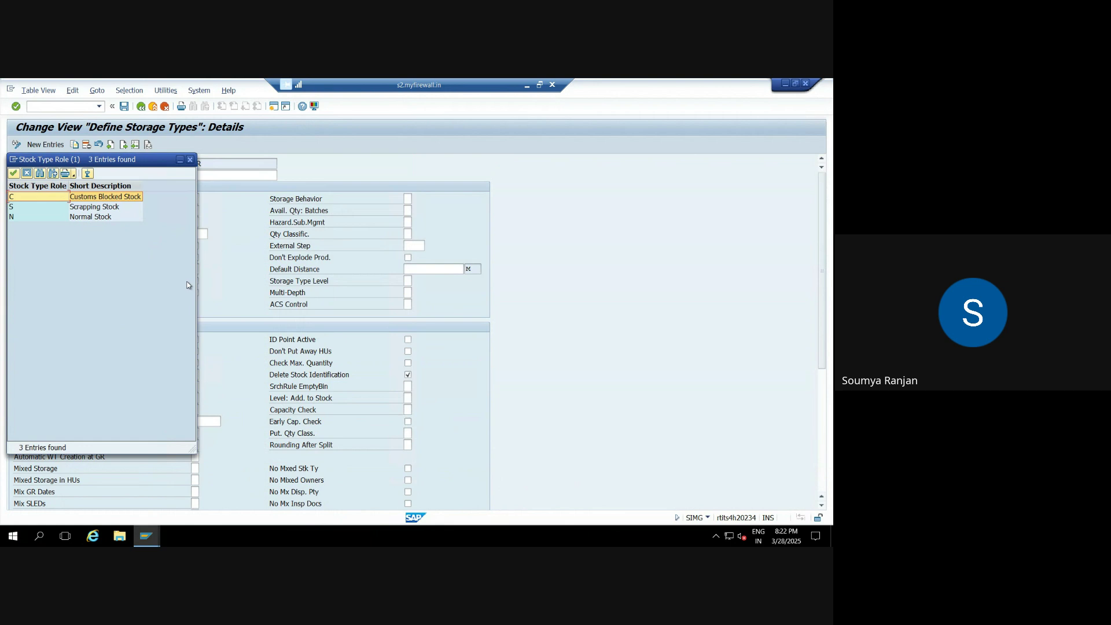
click(189, 159)
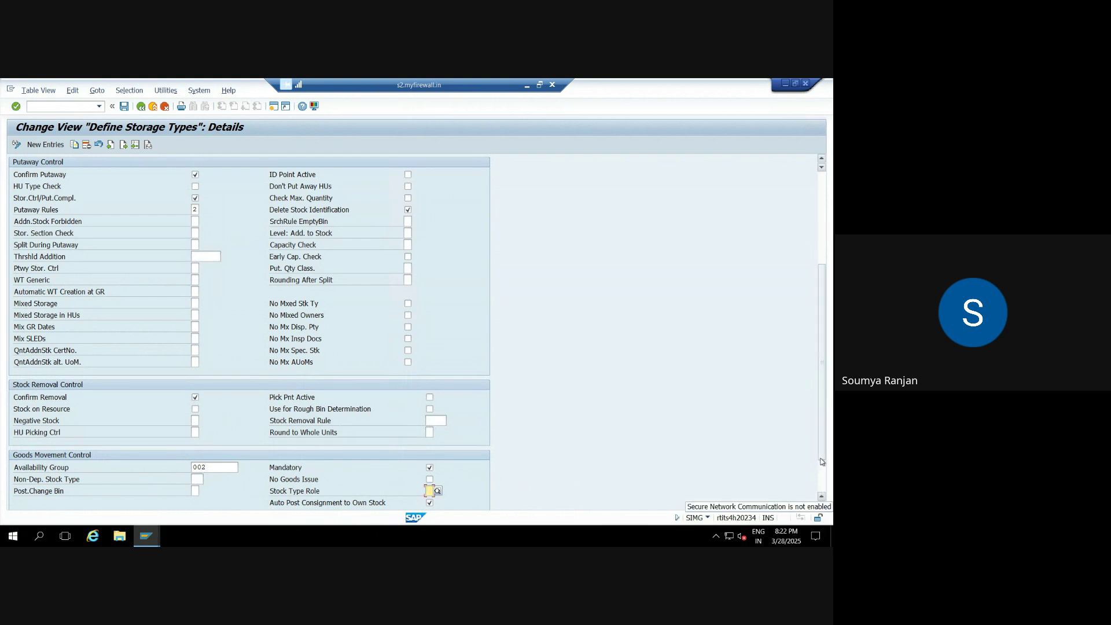
Examine the allowed values for Repl. Level under Replenishment, leaving the field blank
drag(822, 461, 820, 505)
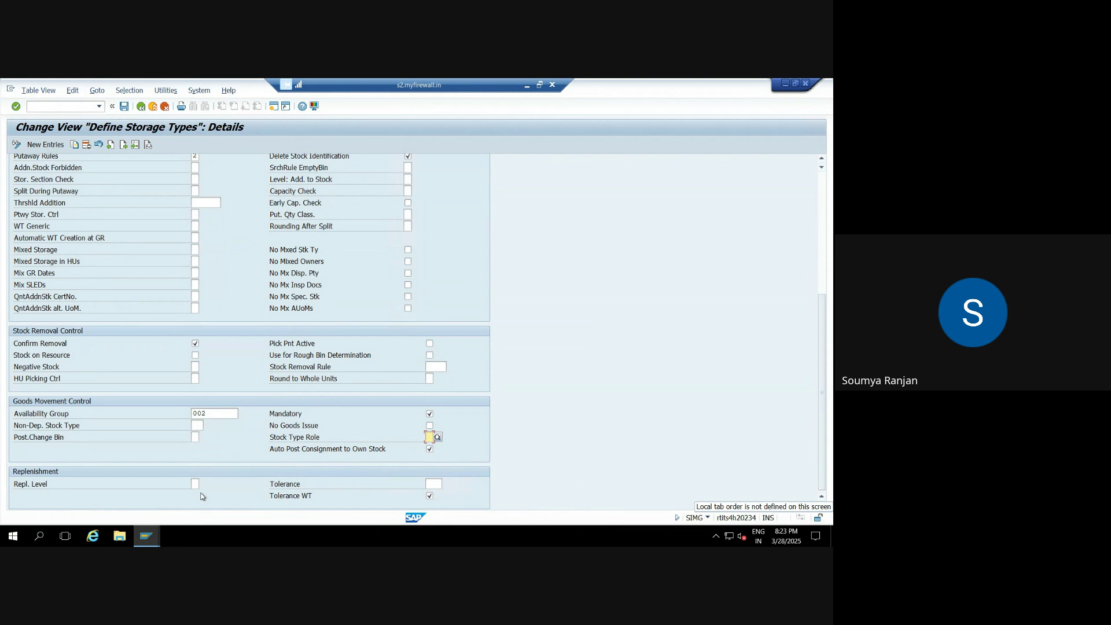
click(196, 484)
click(203, 484)
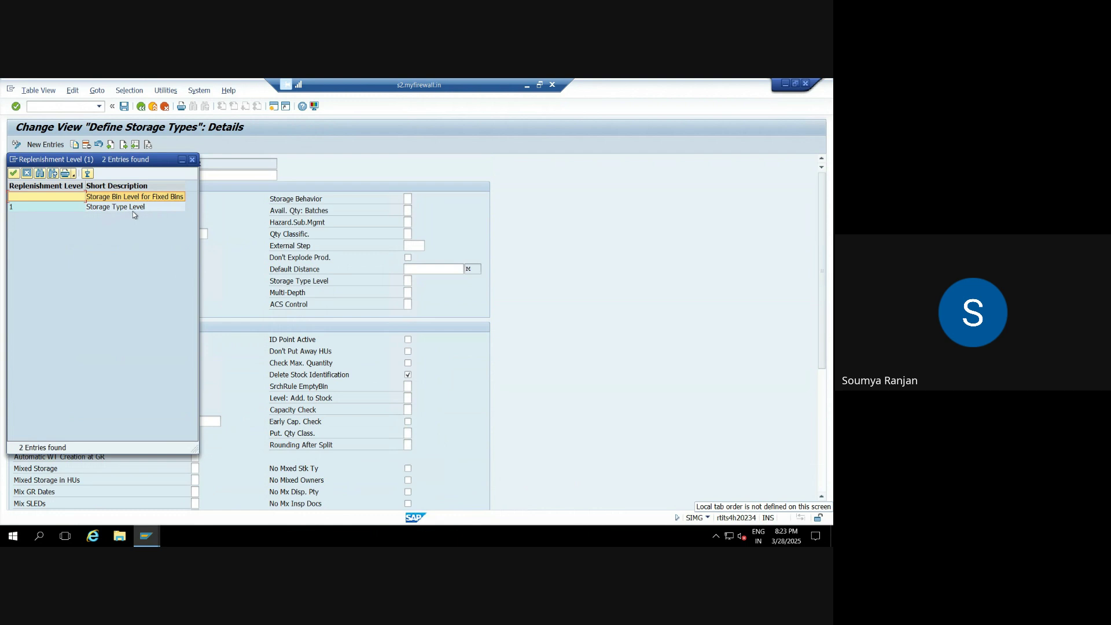
click(192, 160)
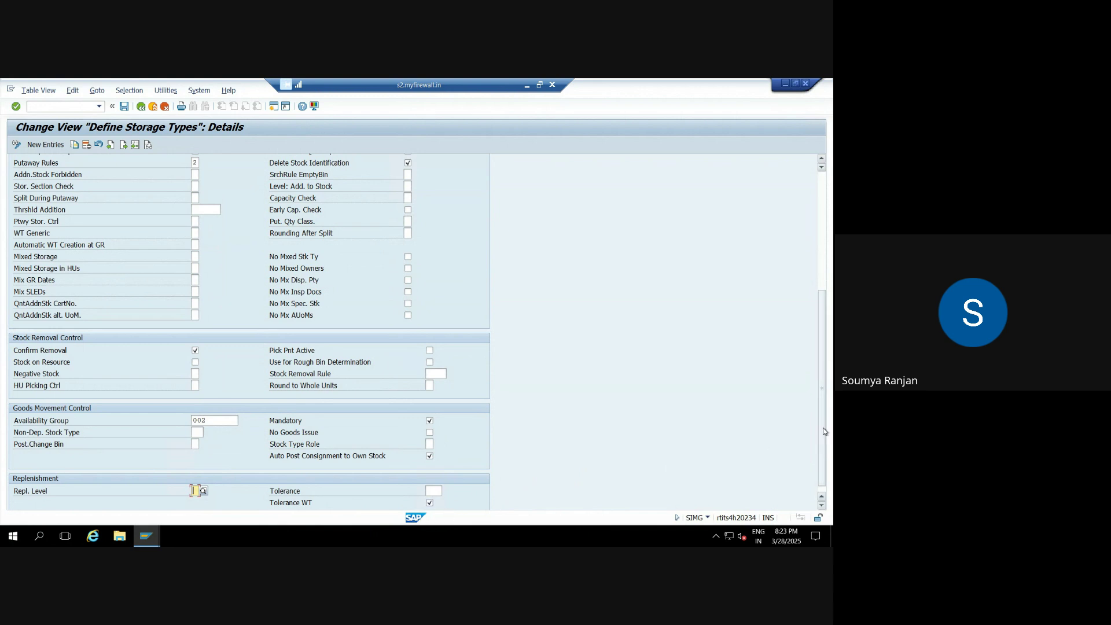
scroll(825, 484, down, 1)
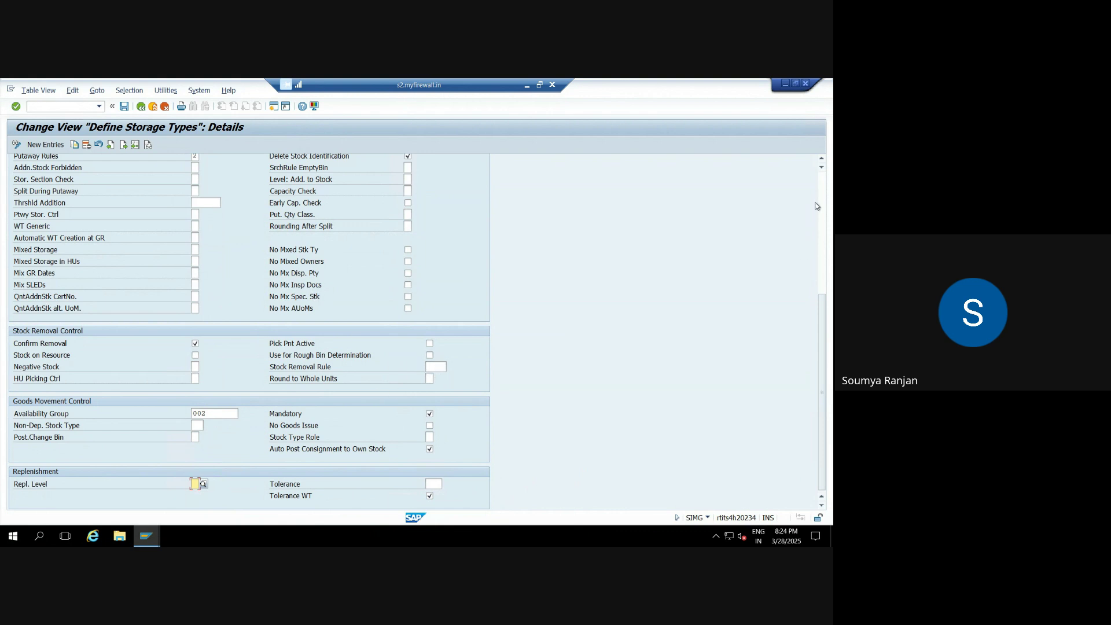
Return to the Define Storage Types overview and open a copy of ZEWM storage type 0010, High Rack Storage
click(823, 191)
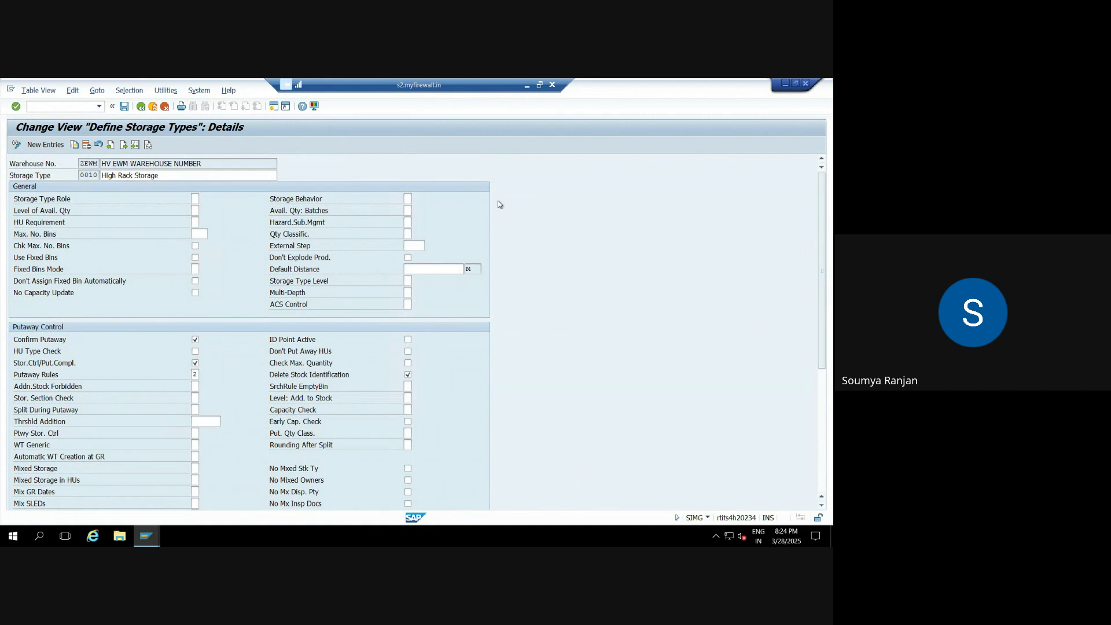
click(144, 109)
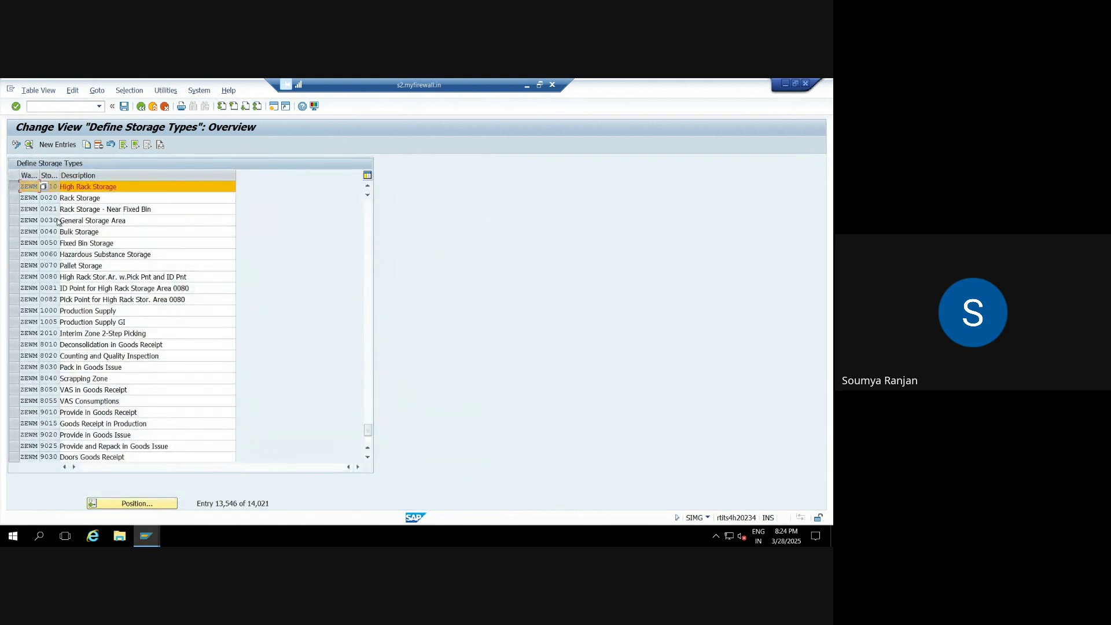
click(15, 188)
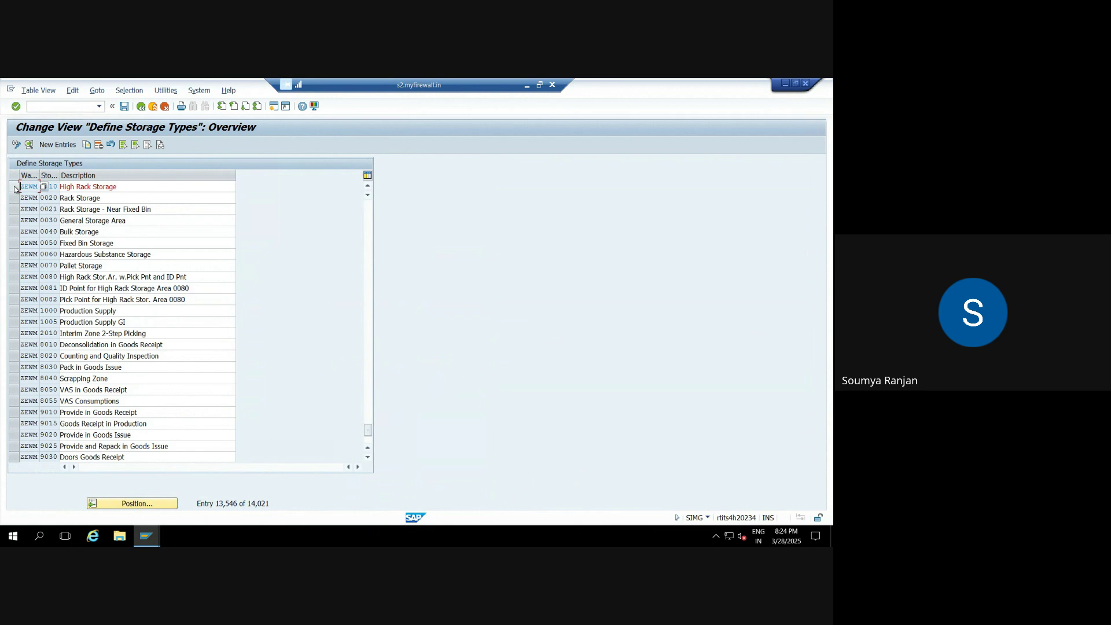
click(14, 188)
click(87, 145)
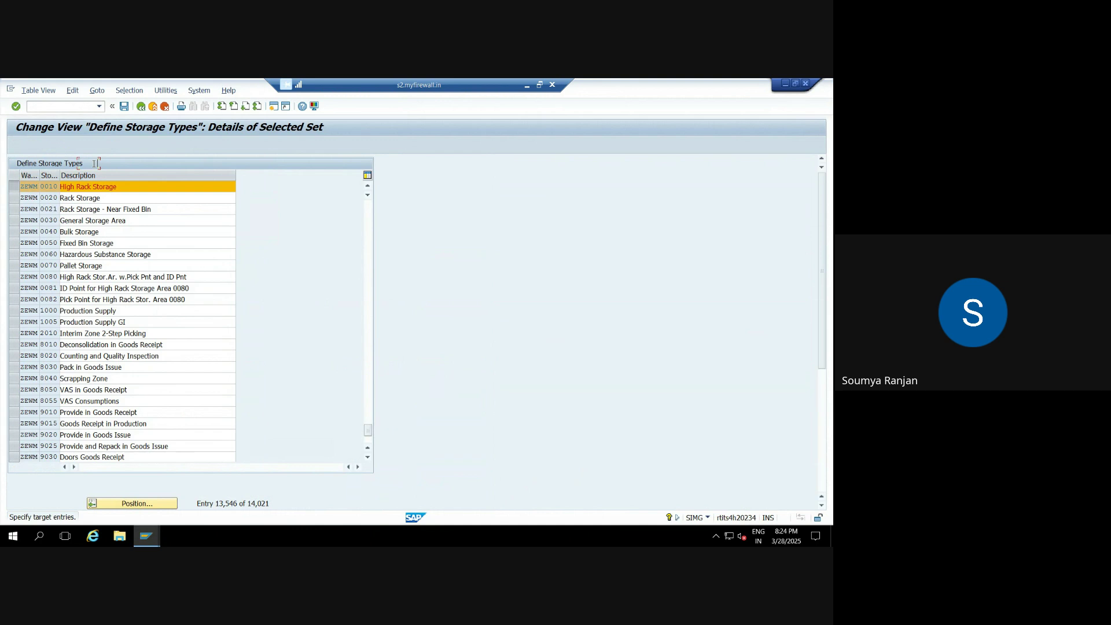
Give the copied entry the storage type Zst1 and the description "High Rack Storage for ZEWM", and confirm the copy
key(Tab)
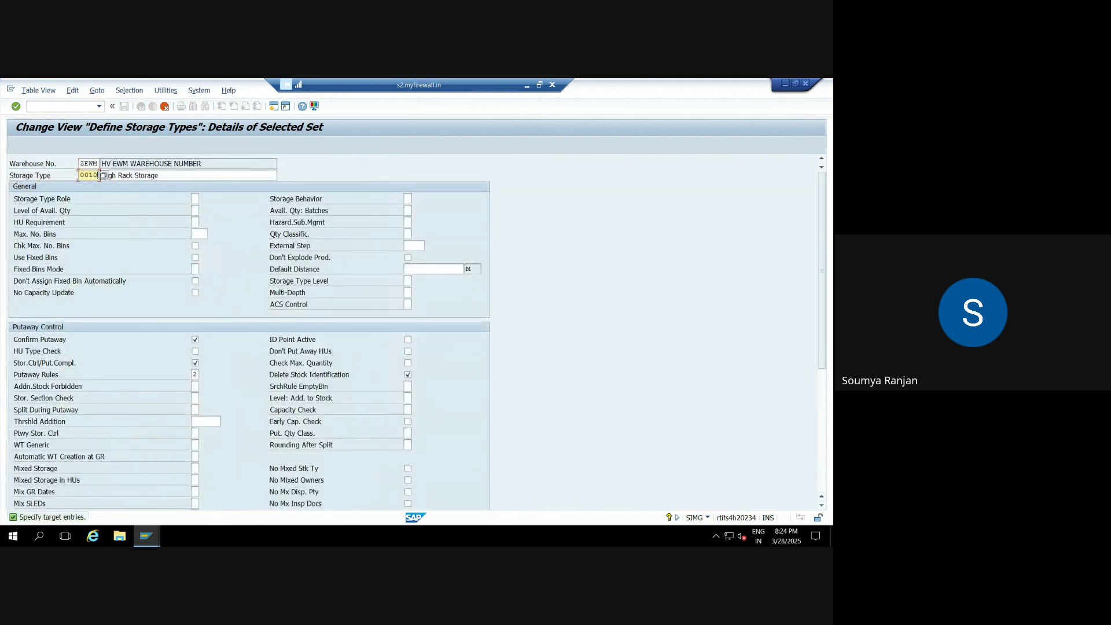
key(BackSpace)
key(BackSpace)
key(BackSpace)
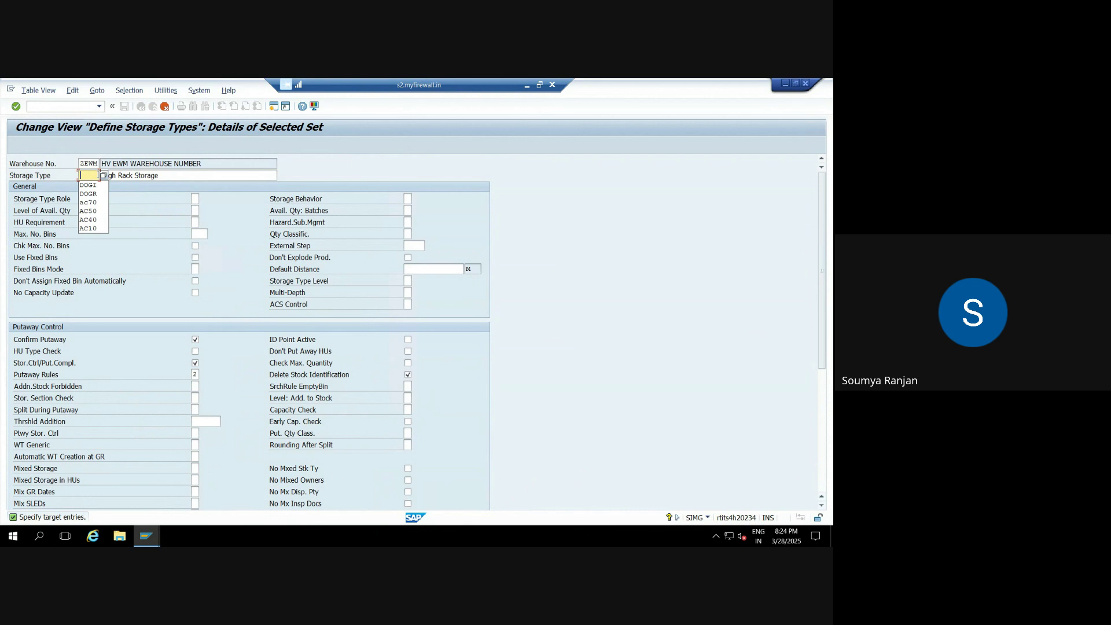
text(Zst)
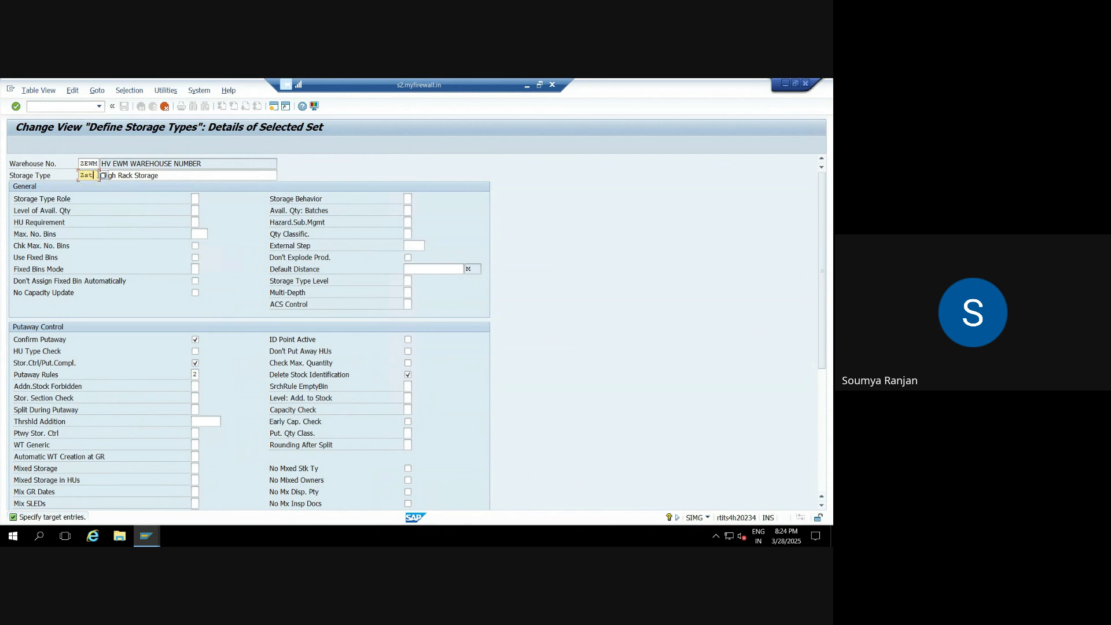
text(1)
key(Tab)
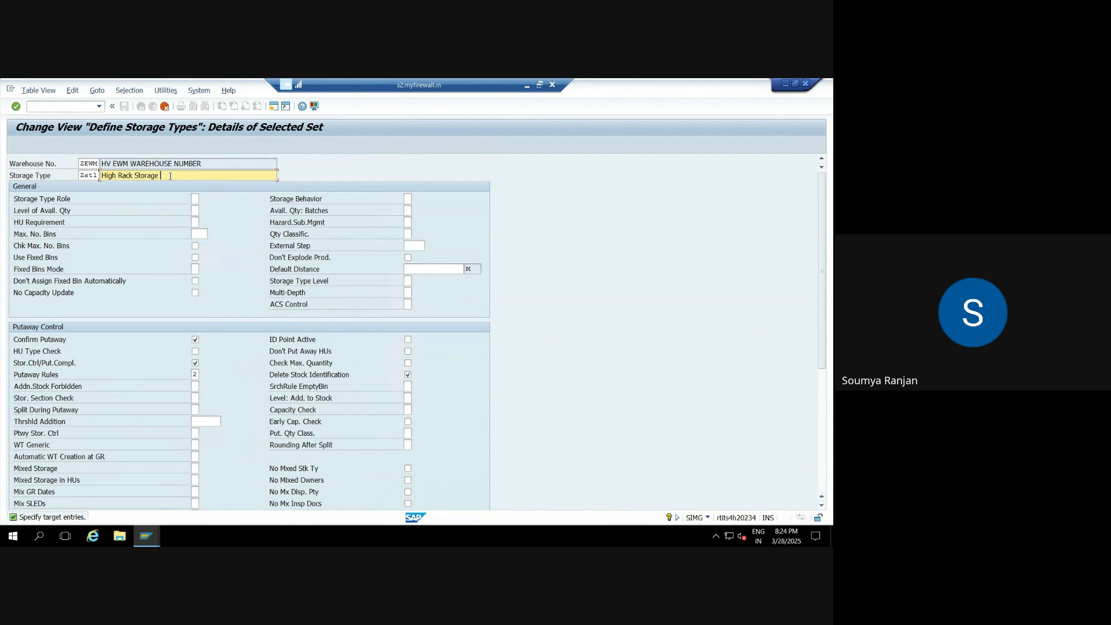
text(for ZEWM)
key(Return)
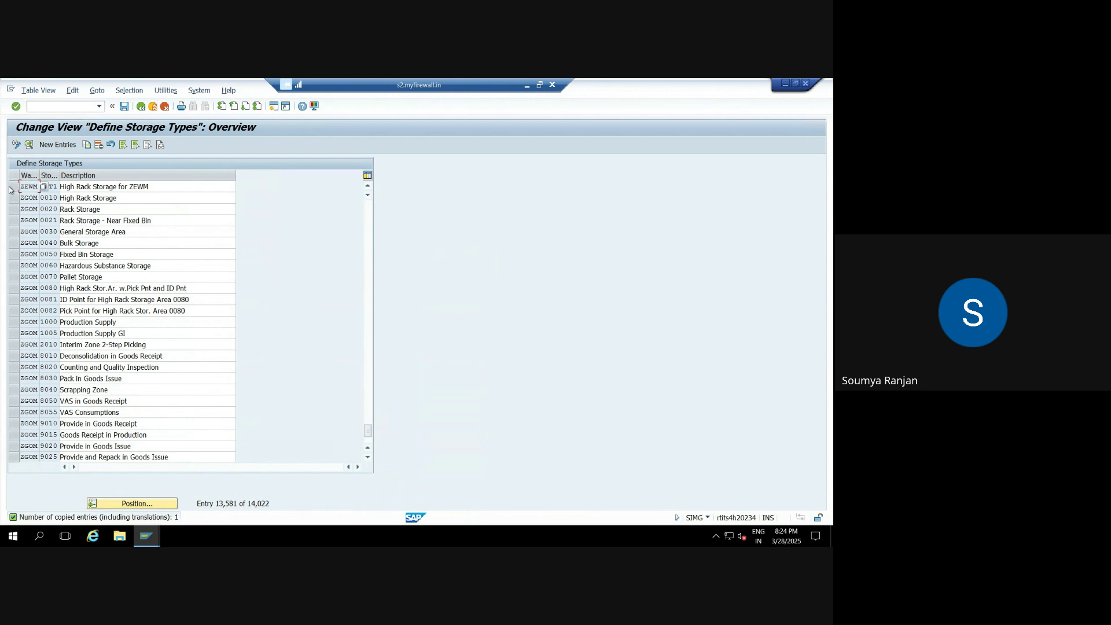
Review the details of the new ZEWM storage type ZST1, and save it under the proposed customizing request
click(11, 187)
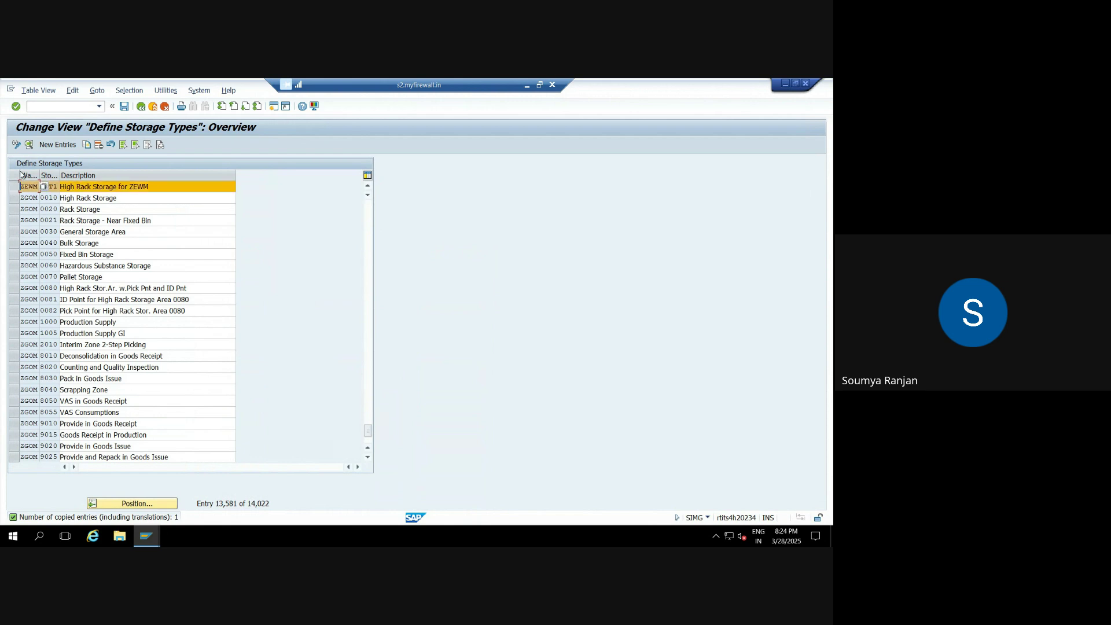
click(28, 144)
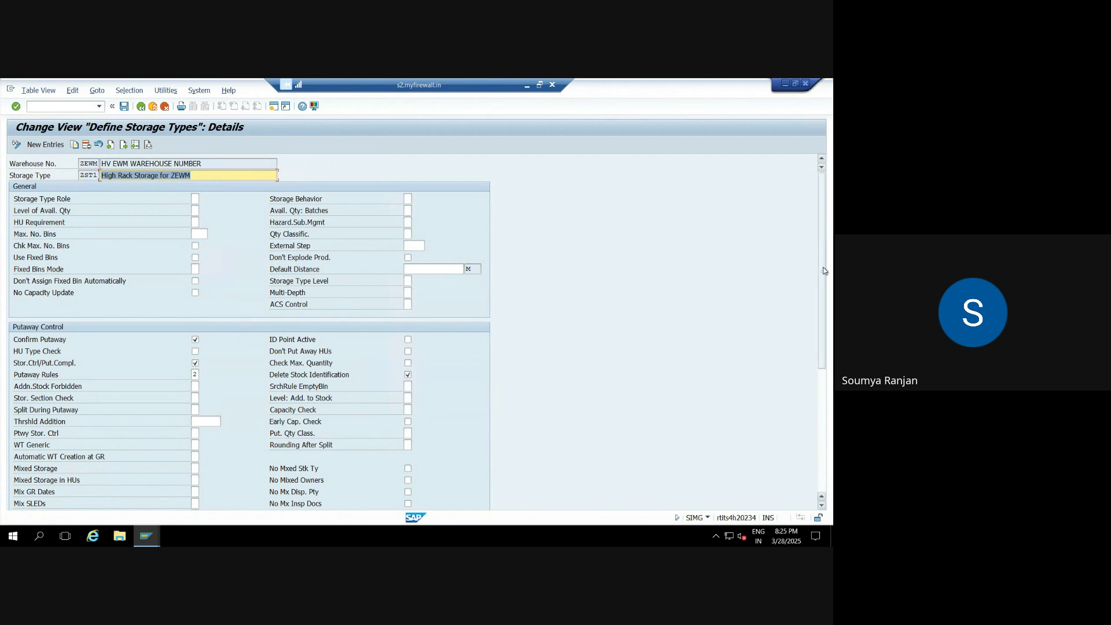
drag(823, 266, 824, 242)
drag(821, 333, 817, 297)
click(124, 107)
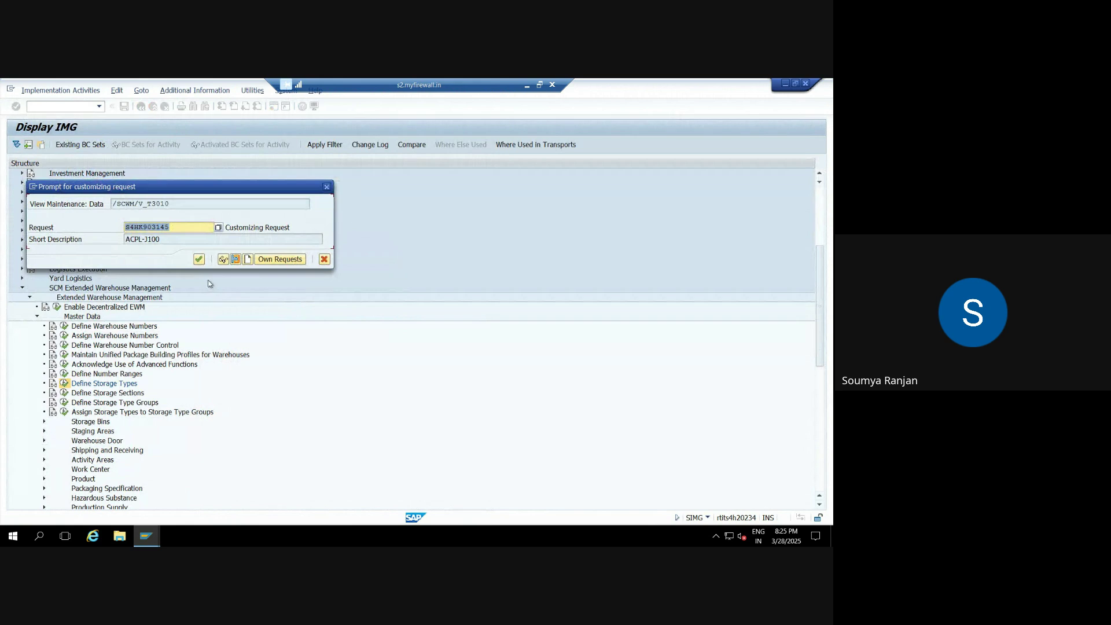
click(199, 259)
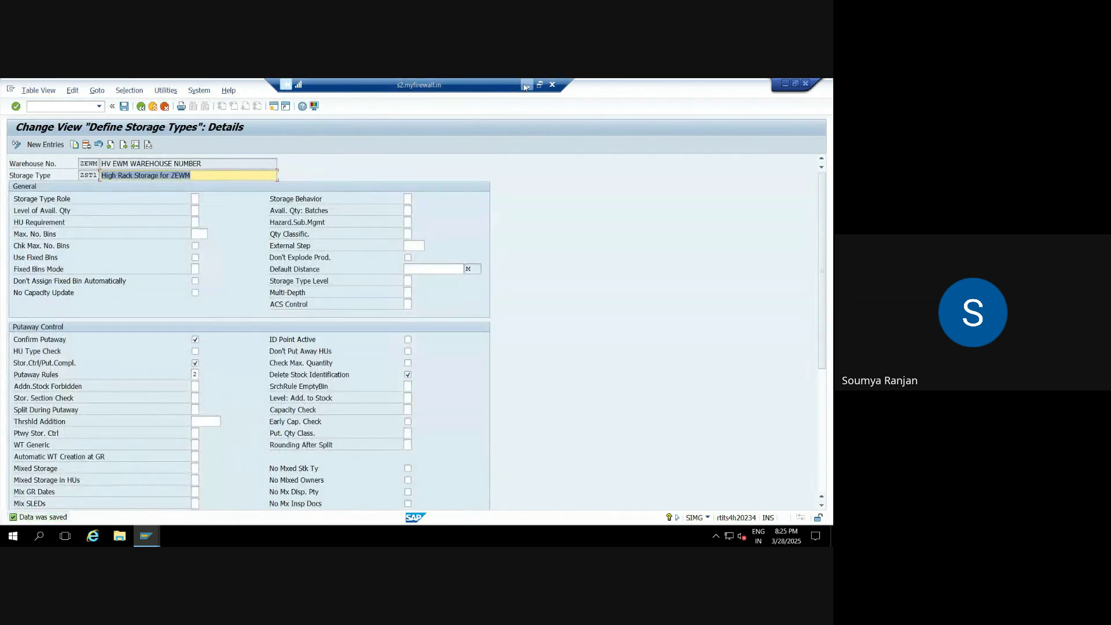
Switch to the Excel workbook Book1 and close the Document Recovery pane, choosing to keep the recovered files
click(526, 85)
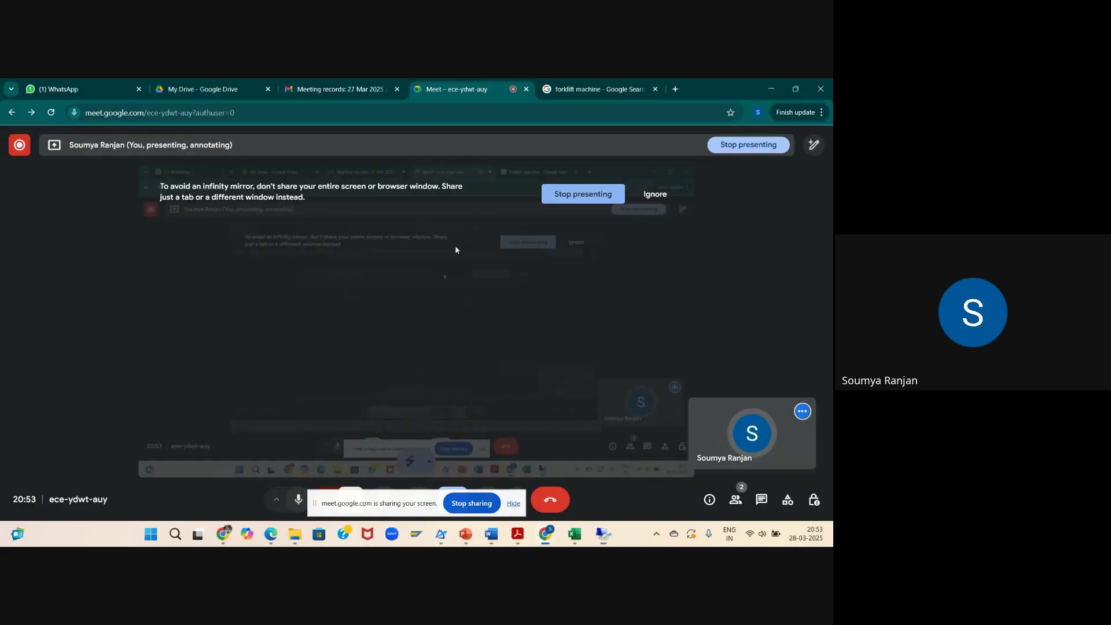
click(557, 533)
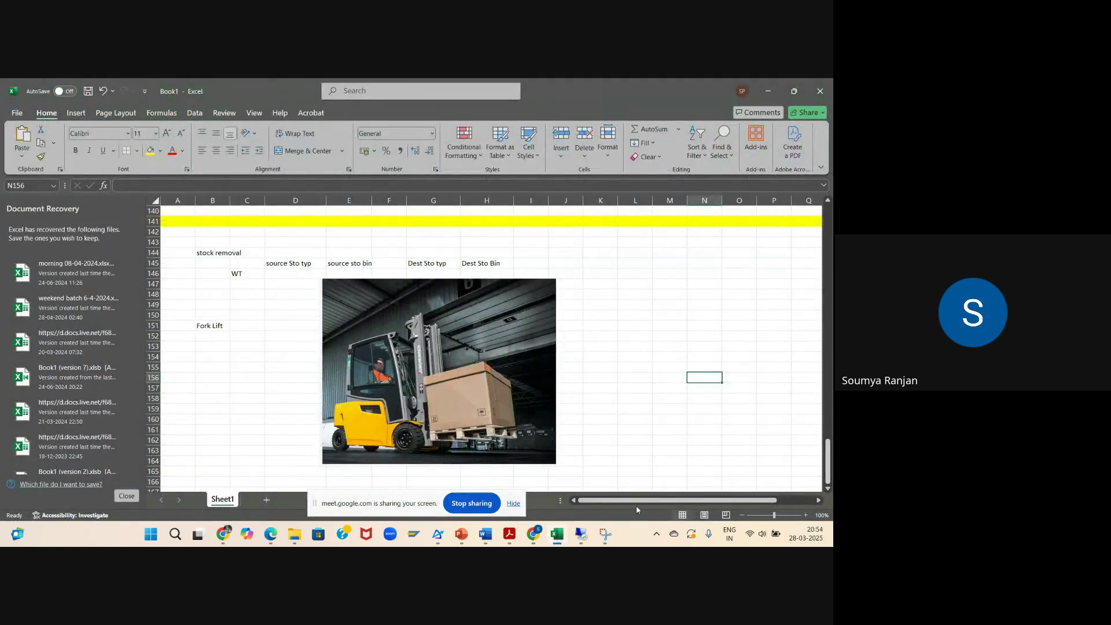
scroll(825, 491, down, 2)
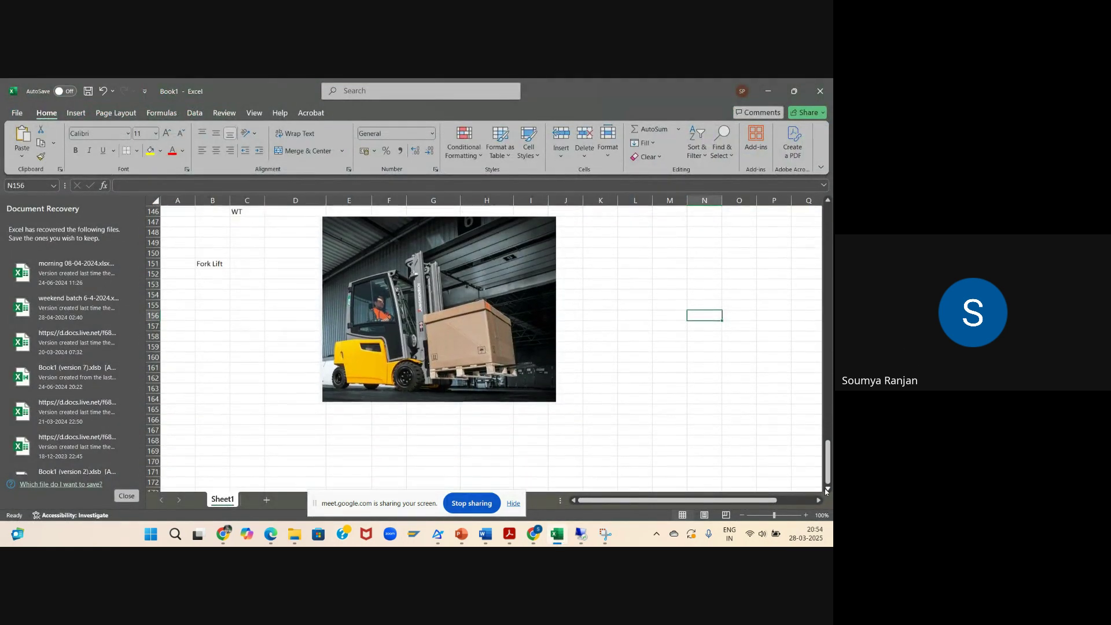
click(208, 428)
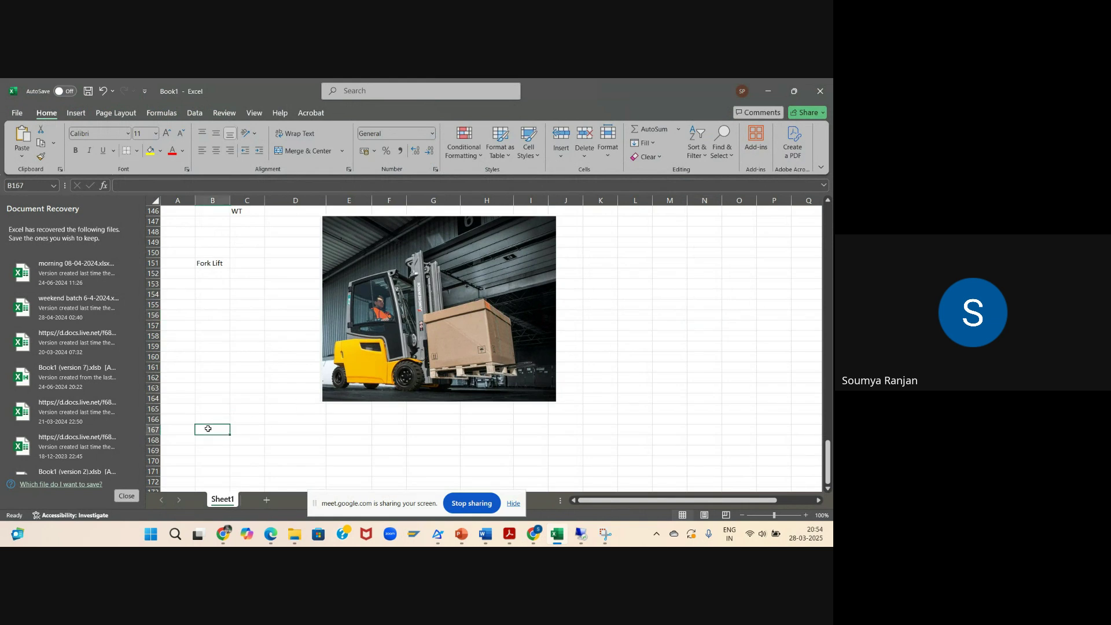
click(126, 495)
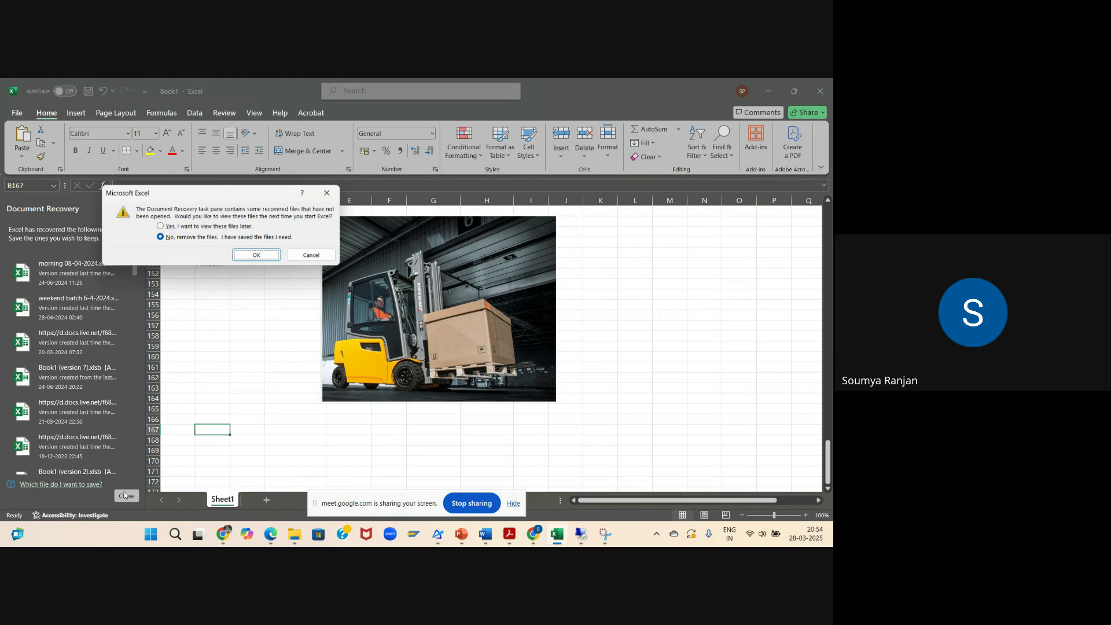
click(199, 227)
click(251, 256)
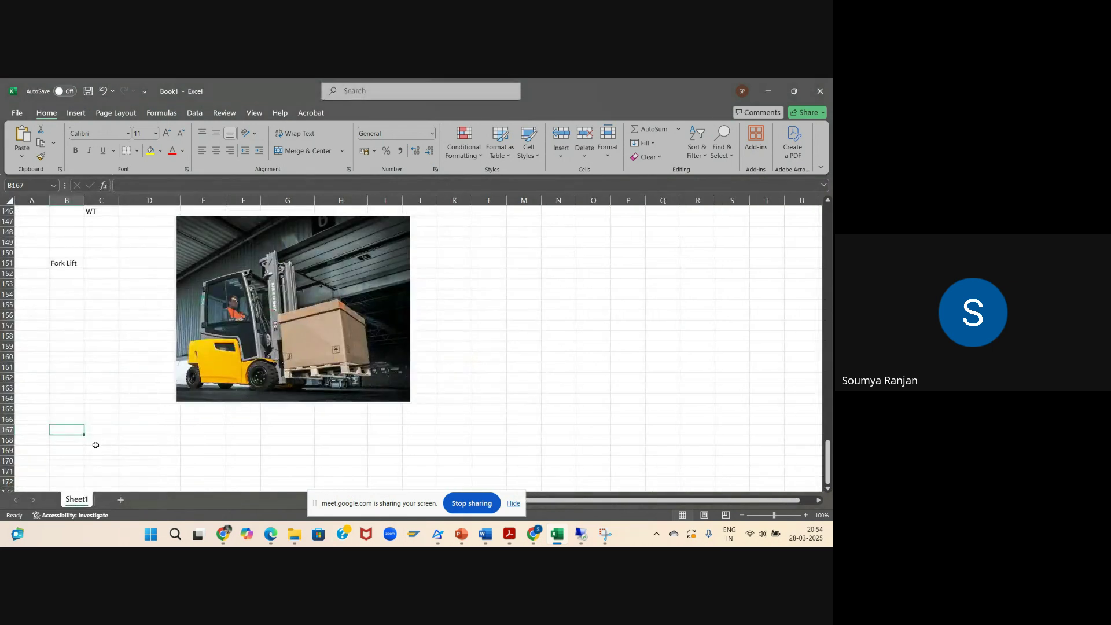
Enter the label "Storage Type" in cell B167 and "ZST1" in cell D167
text(Str)
text(t)
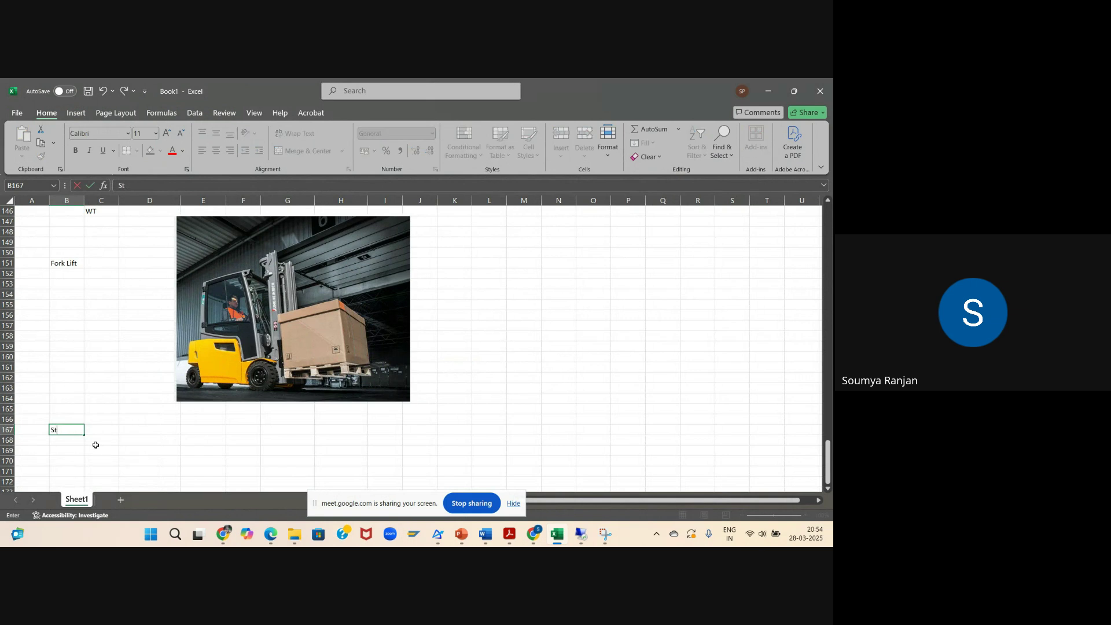
text(rage Type)
click(143, 432)
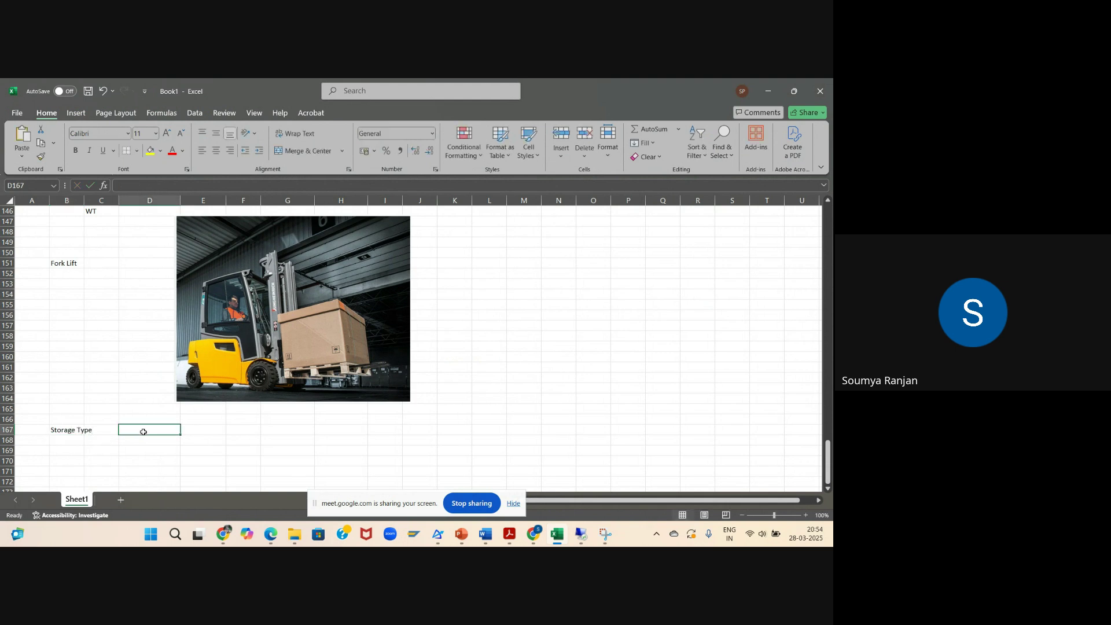
text(ZST1)
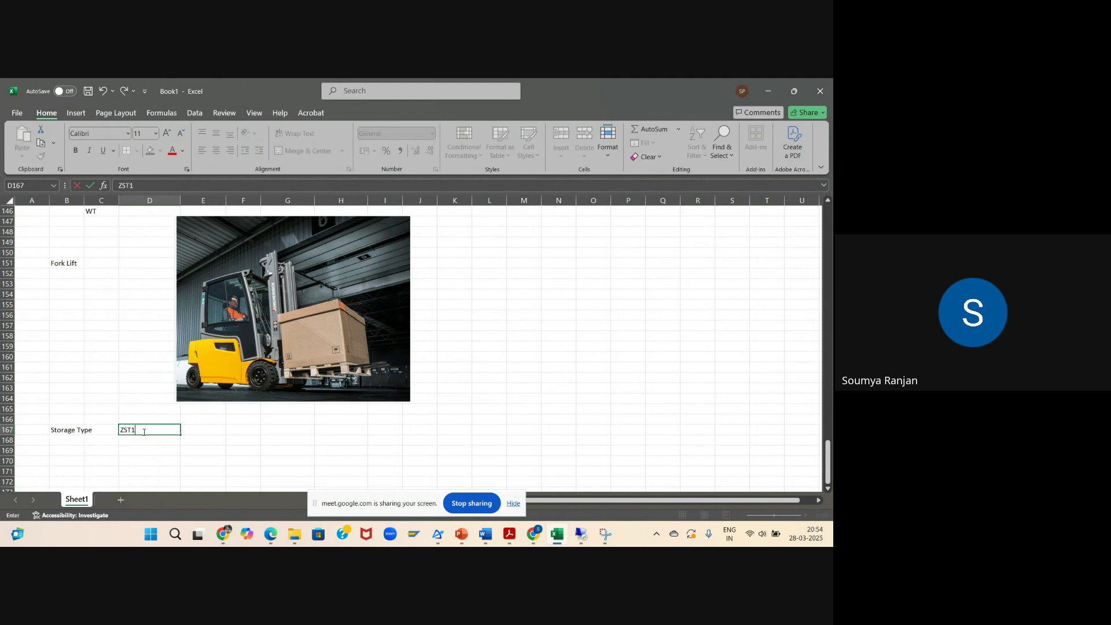
click(234, 448)
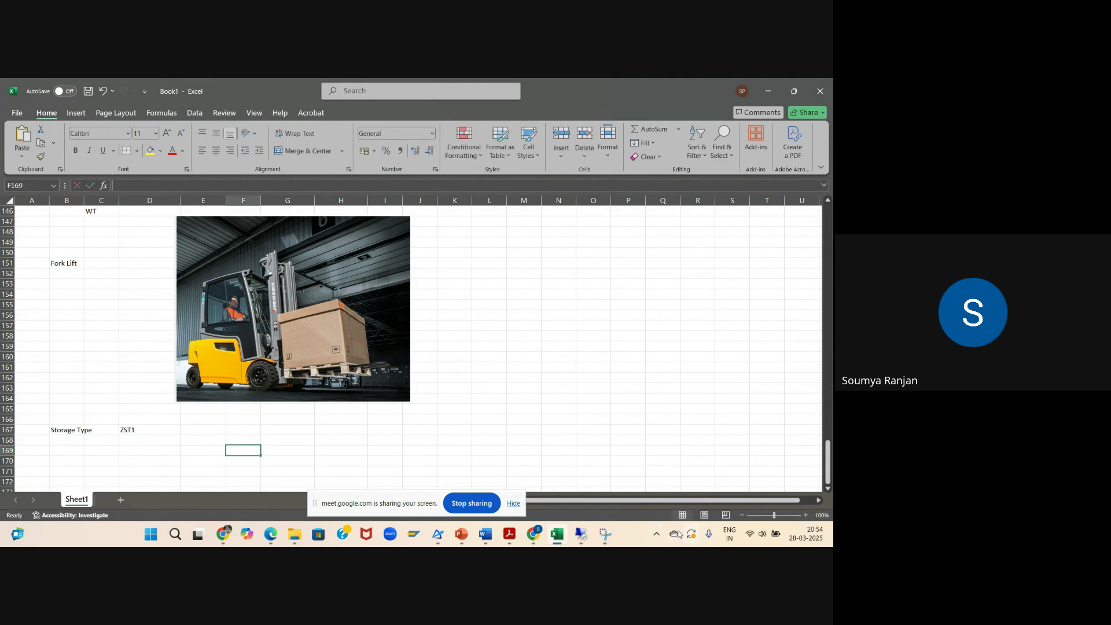
Switch back to the SAP remote session and return to the Define Storage Types overview
click(581, 534)
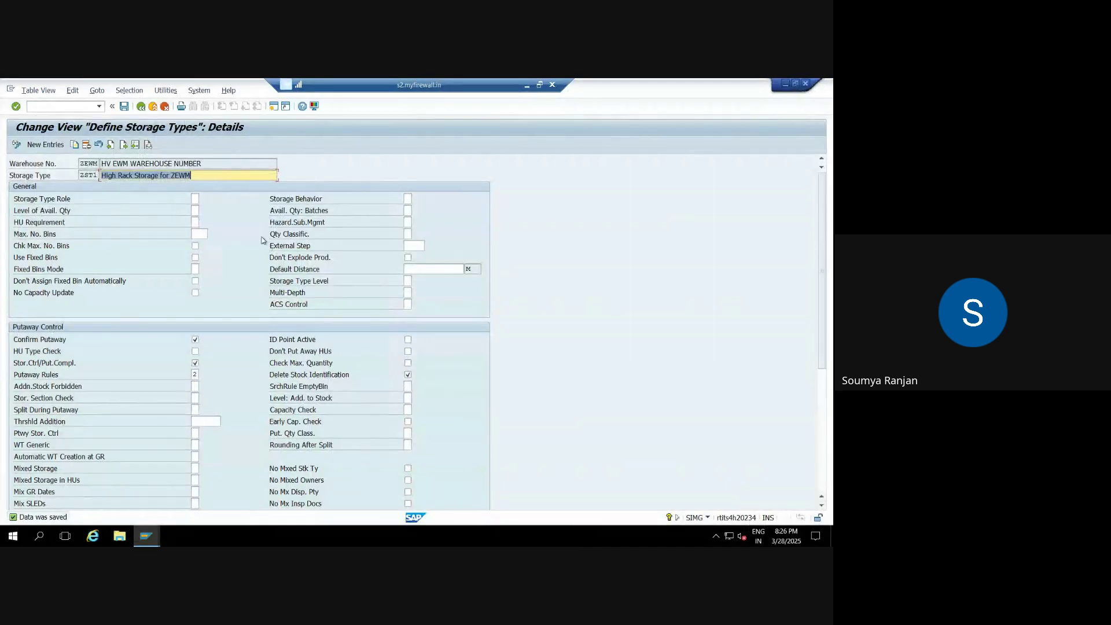
click(141, 106)
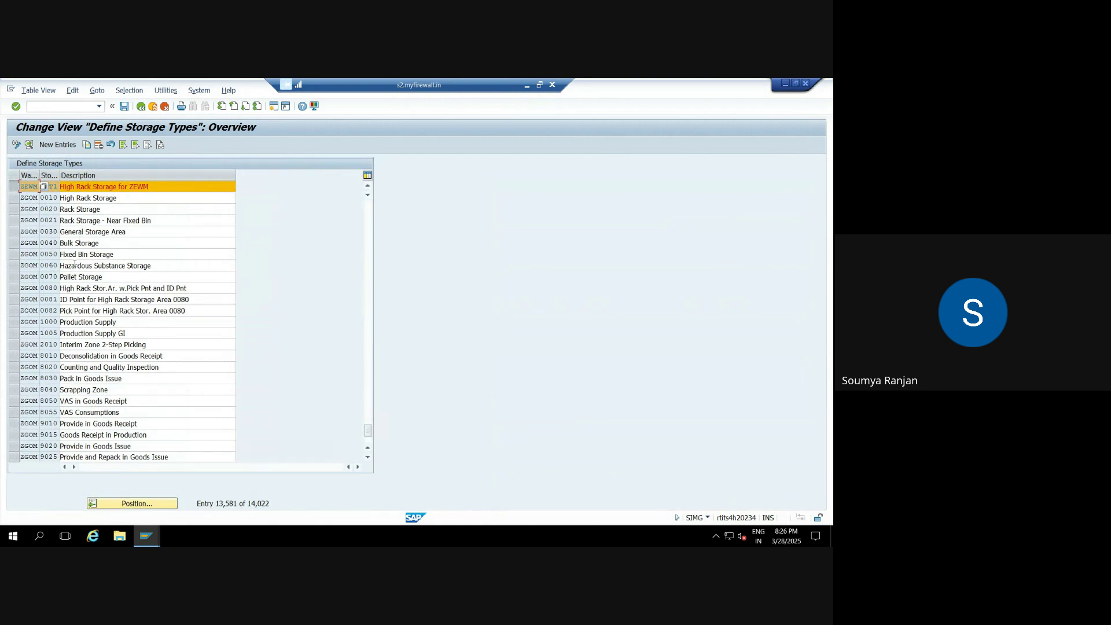
click(15, 231)
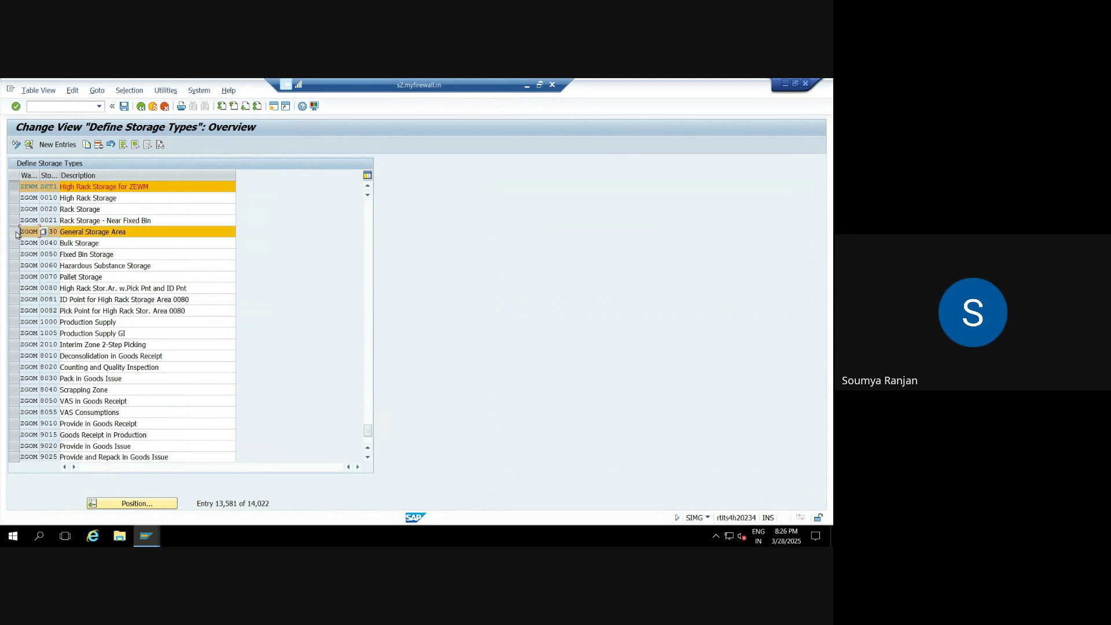
click(86, 144)
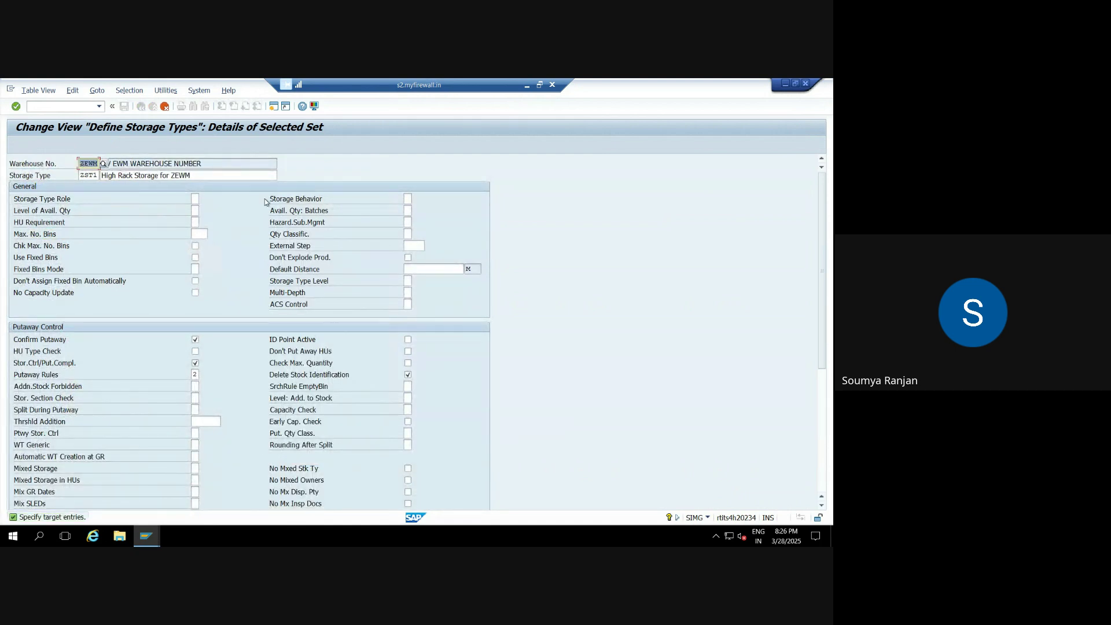
key(Return)
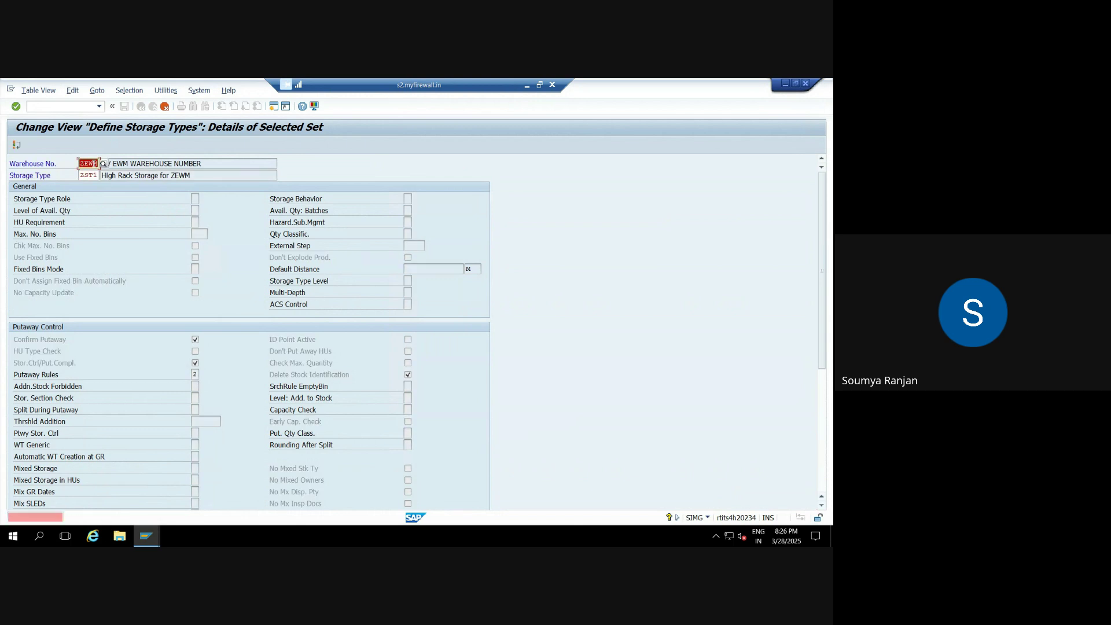
click(164, 106)
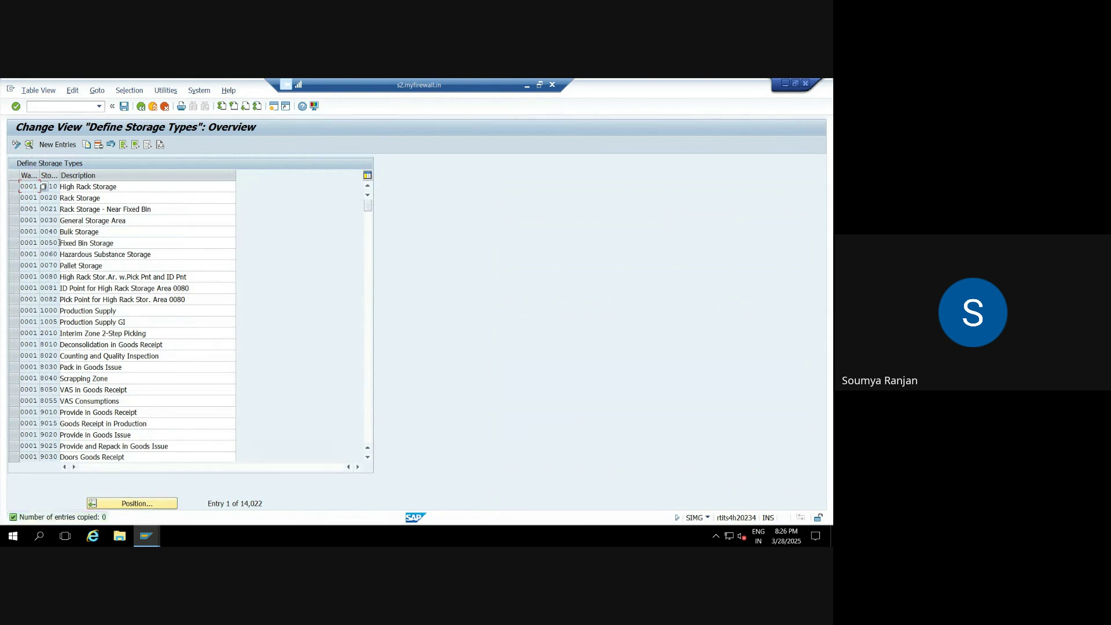
click(124, 106)
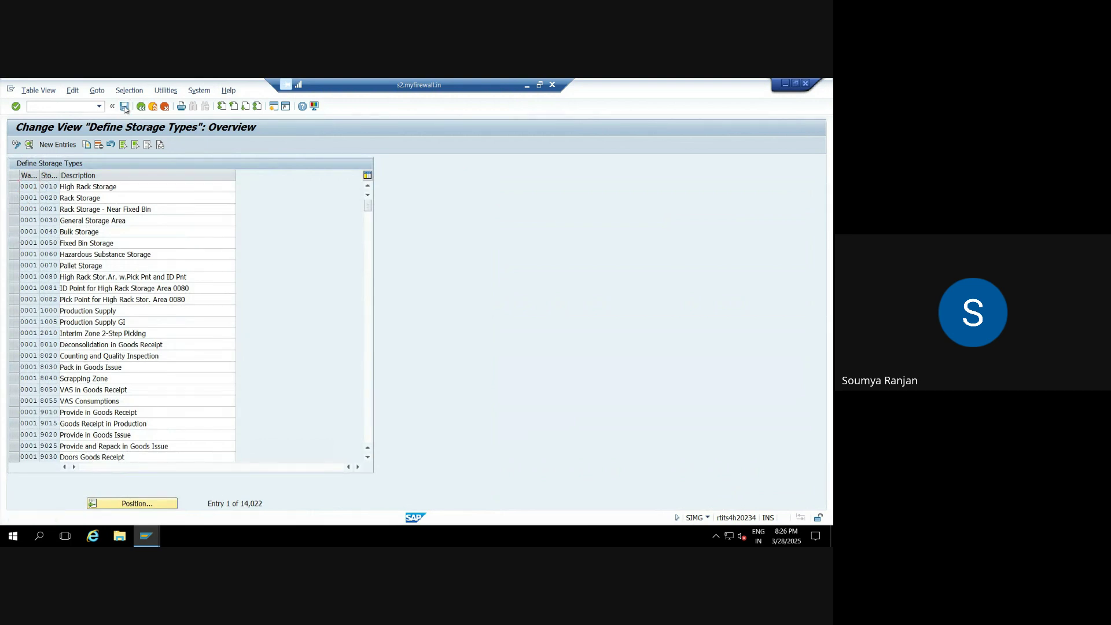
Position the storage types list at warehouse ZEWM and open a copy of storage type 0030, General Storage Area
click(132, 502)
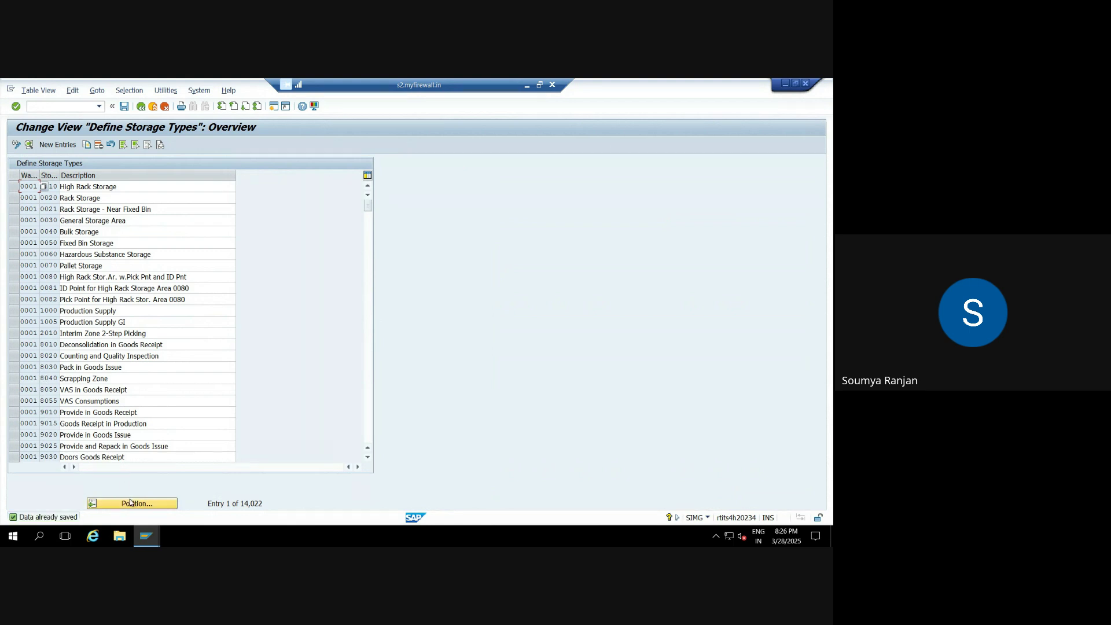
text(zewm)
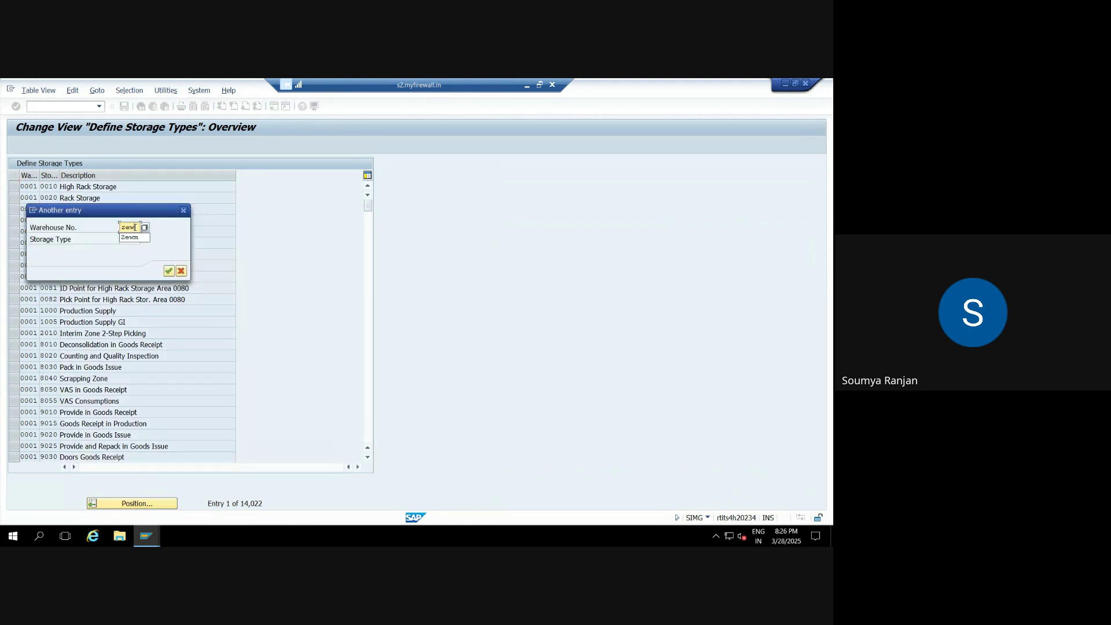
key(Return)
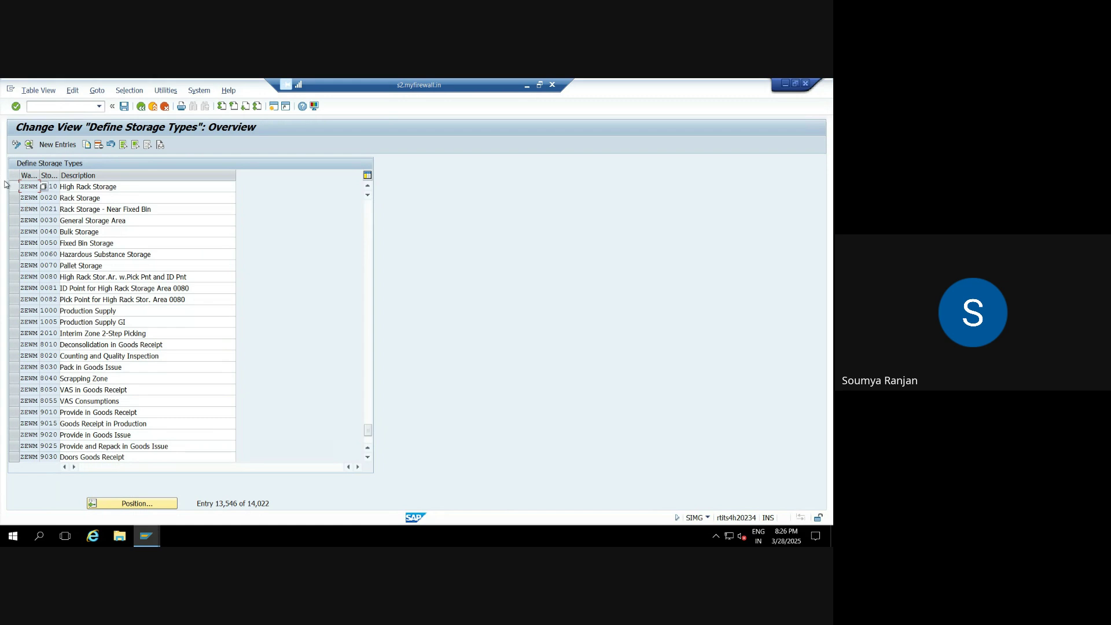
click(13, 221)
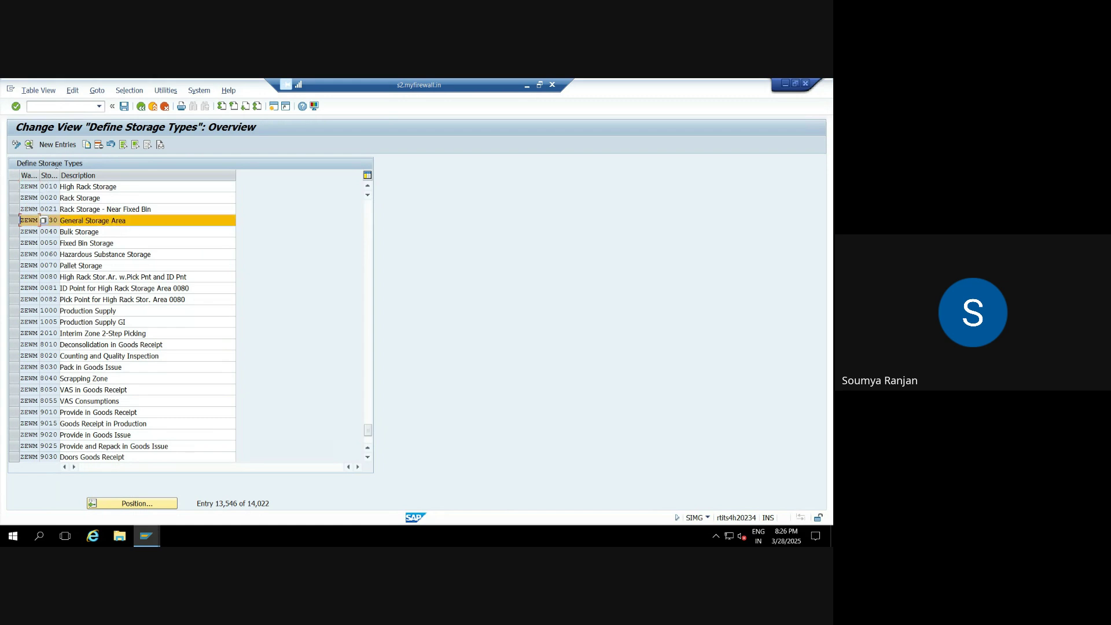
click(86, 144)
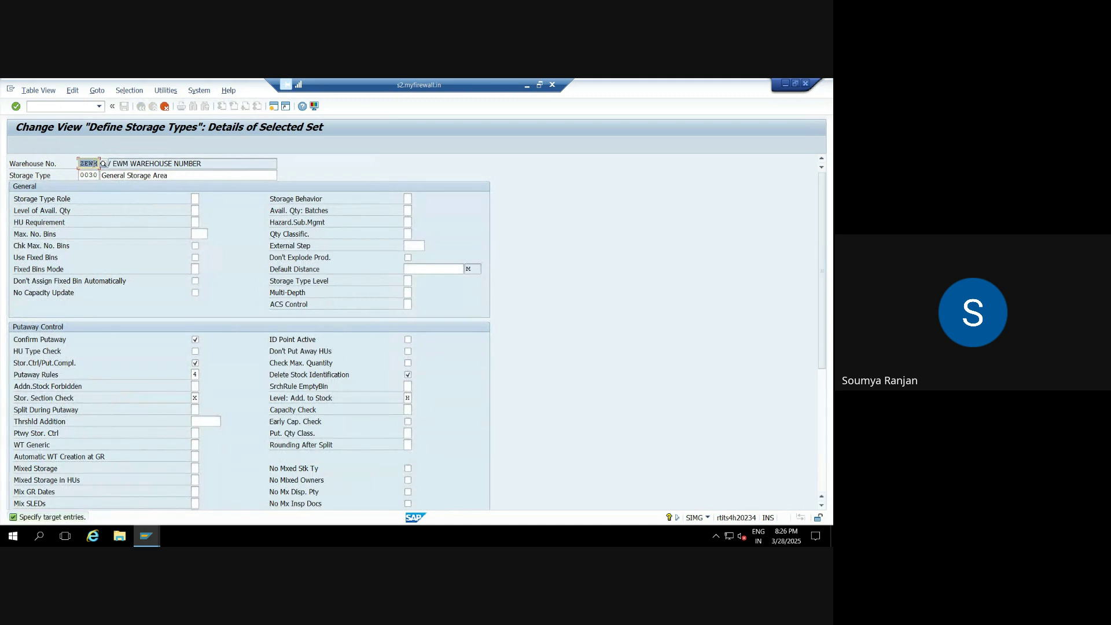
Give the copied entry the storage type ZST3 and the description "General Storage Area for ZEWM"
click(96, 174)
key(BackSpace)
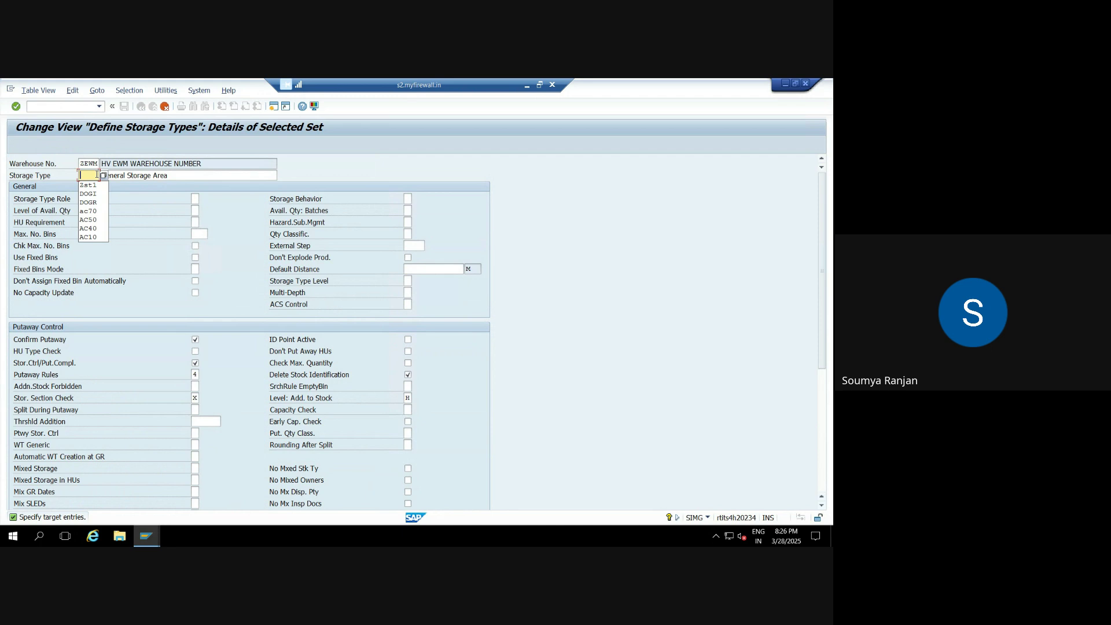
text(ZST3)
key(Tab)
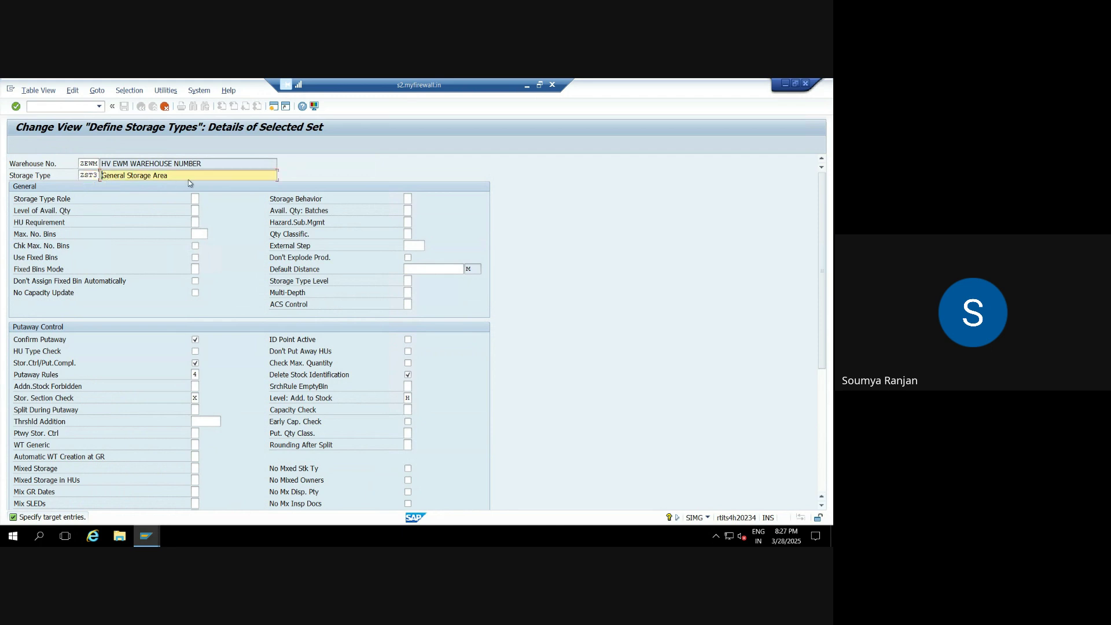
text(for ZEWM)
Examine the allowed Putaway Rules for ZST3 and choose rule 4, General Storage Area
click(195, 374)
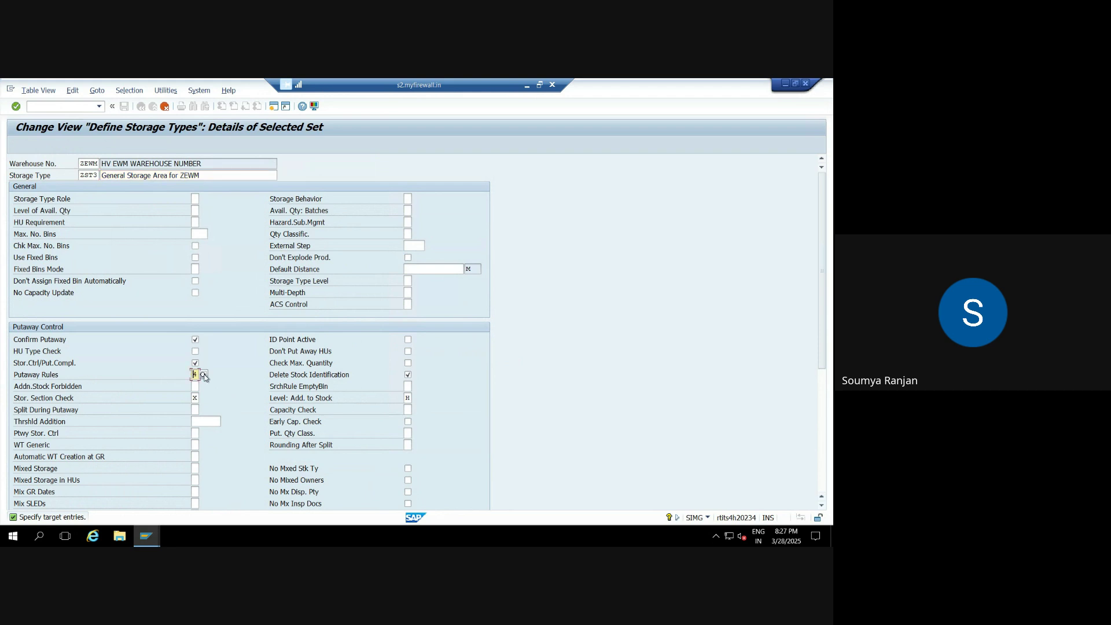
click(203, 375)
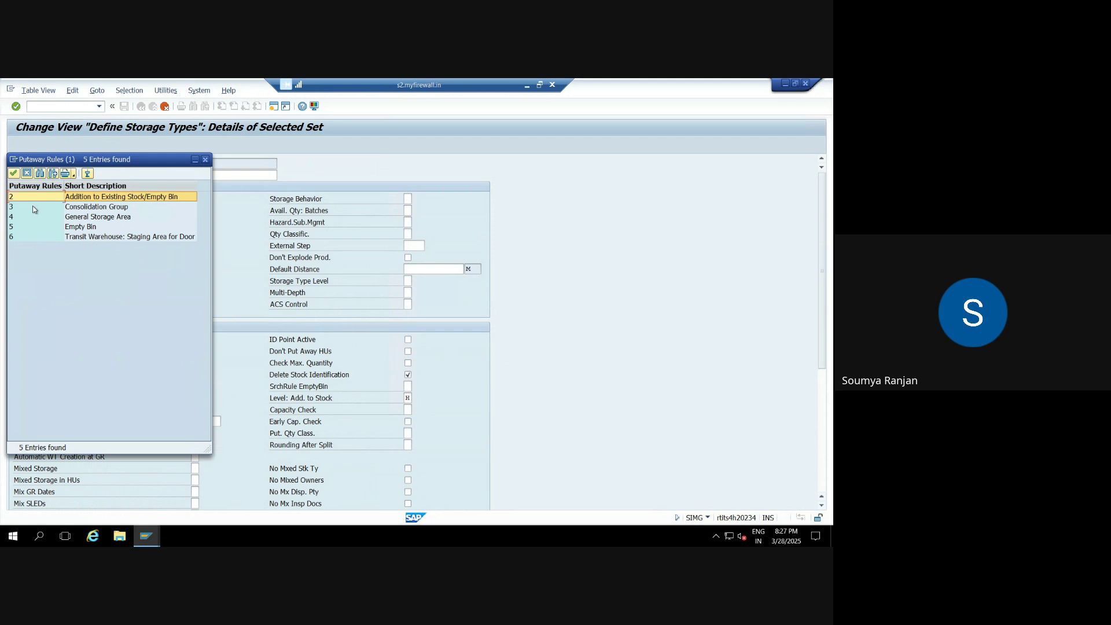
click(205, 160)
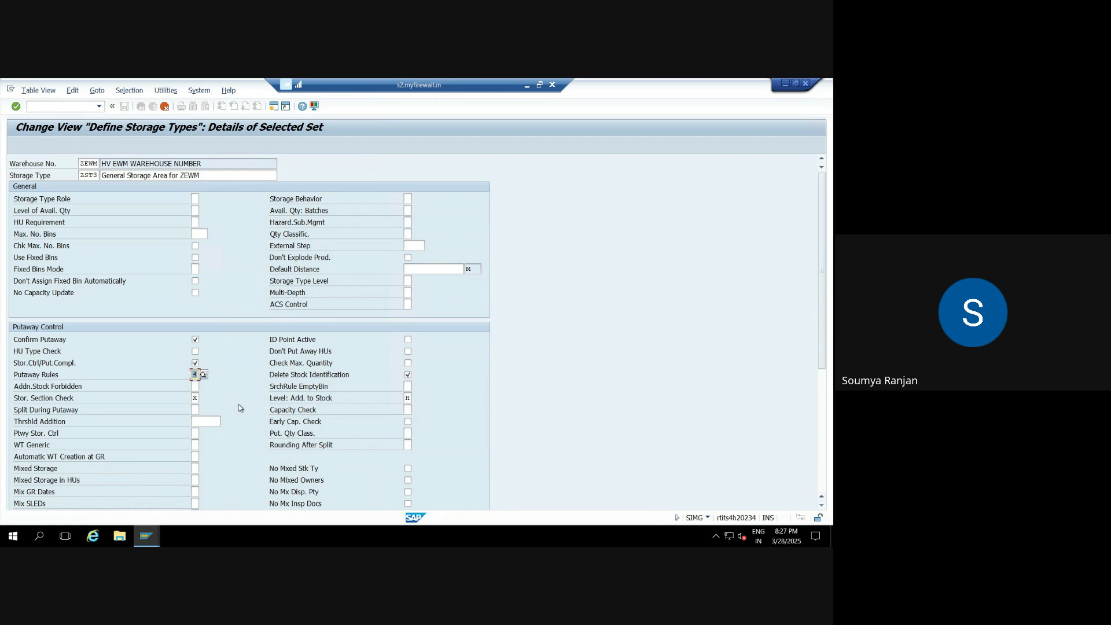
click(203, 375)
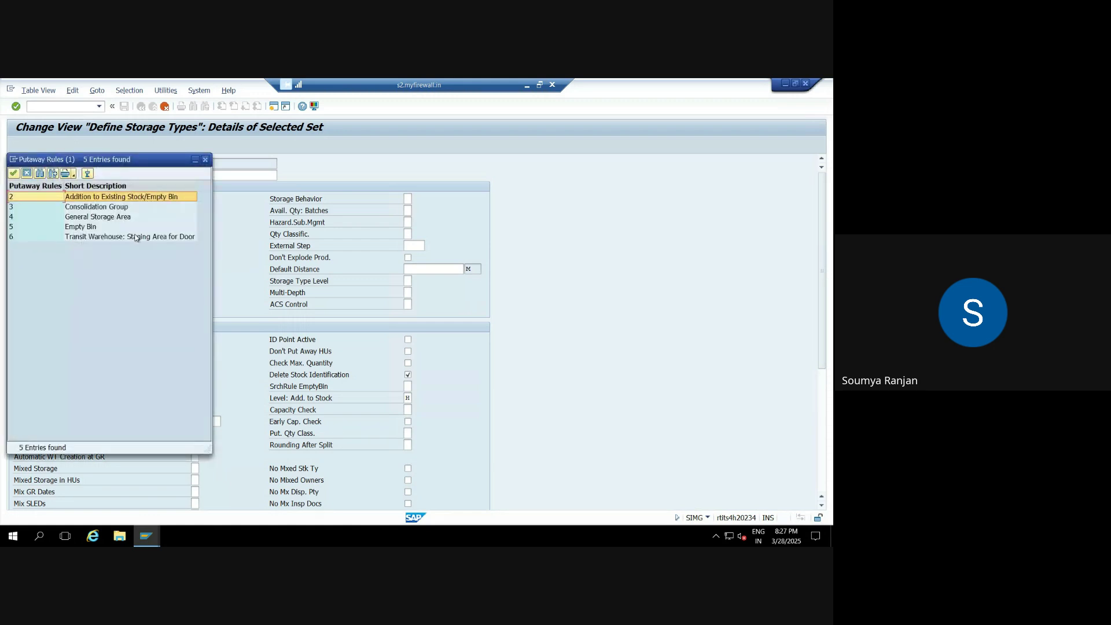
double_click(116, 217)
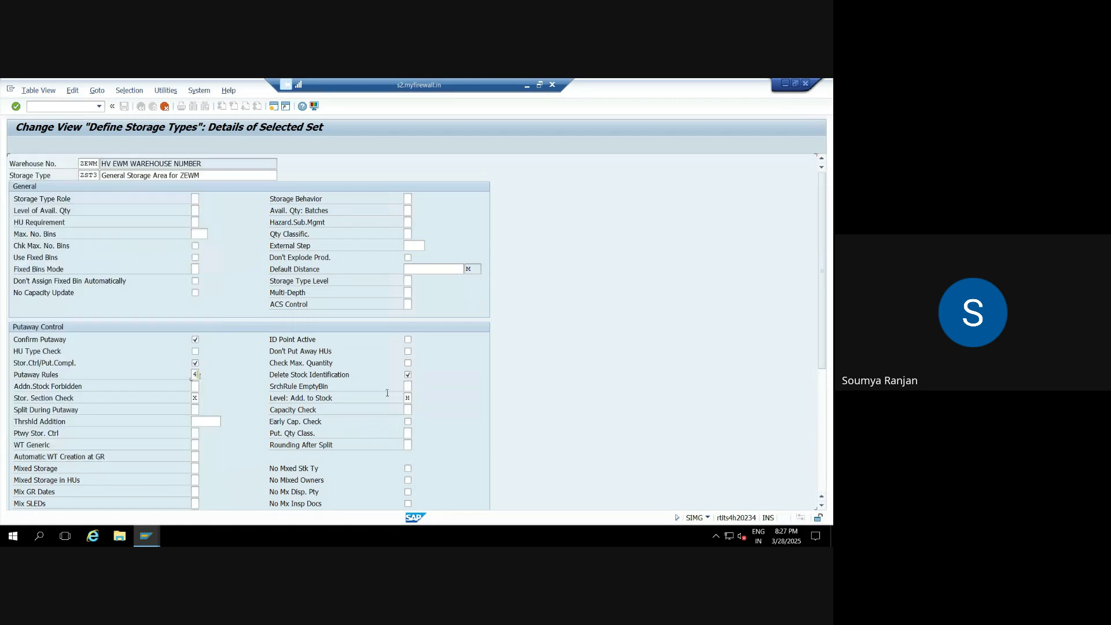
Switch to the Excel sheet and apply all borders to cells N155:O164 beside the forklift picture
click(527, 84)
drag(560, 304, 577, 396)
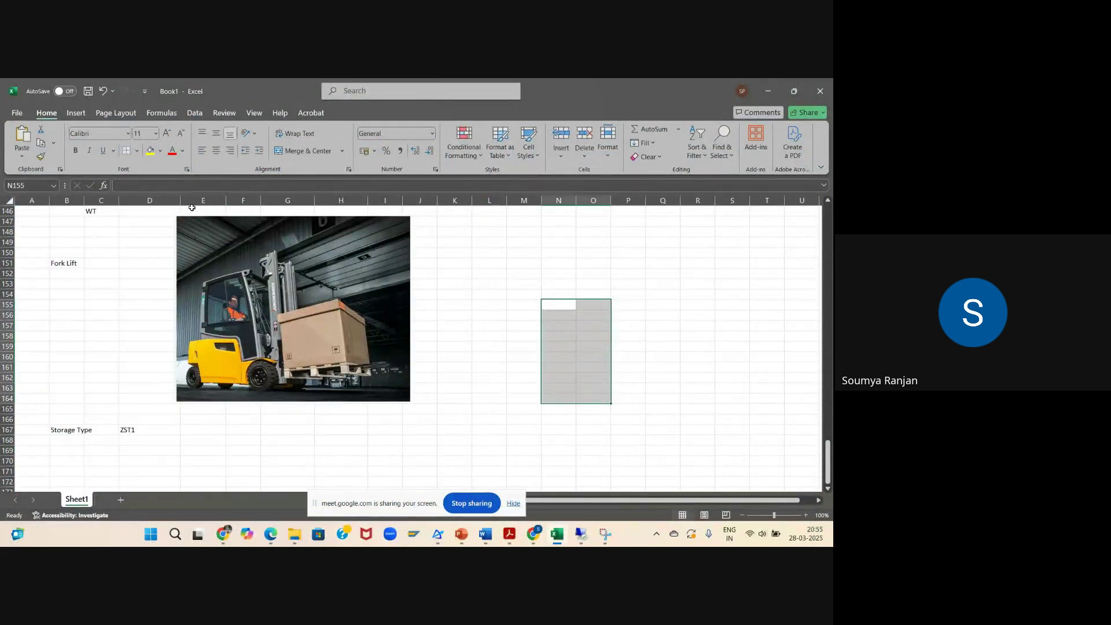
click(137, 151)
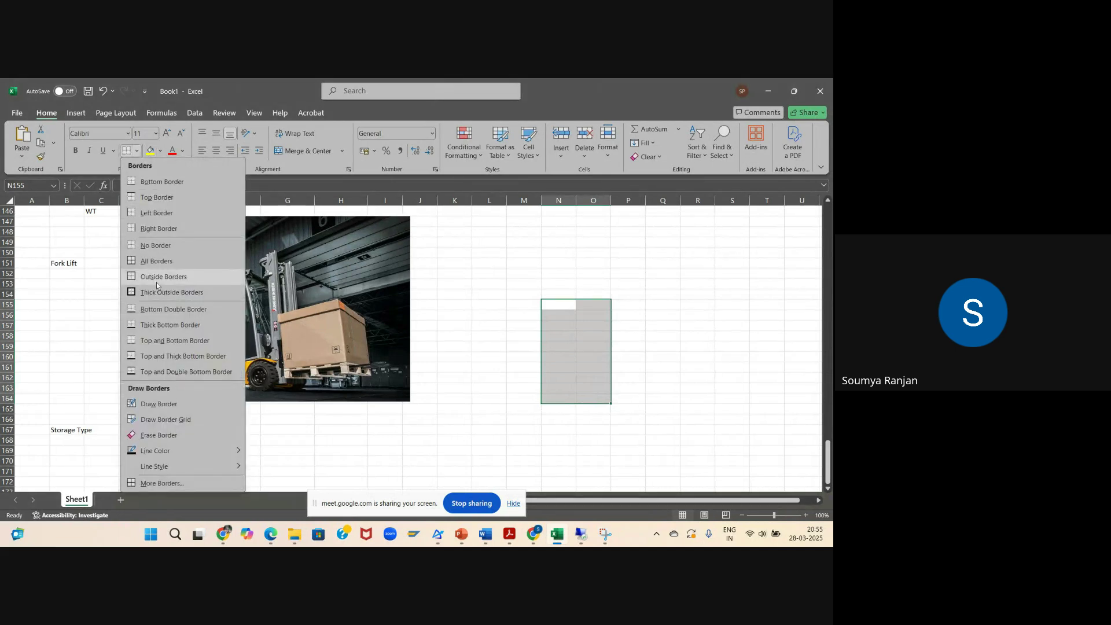
click(168, 261)
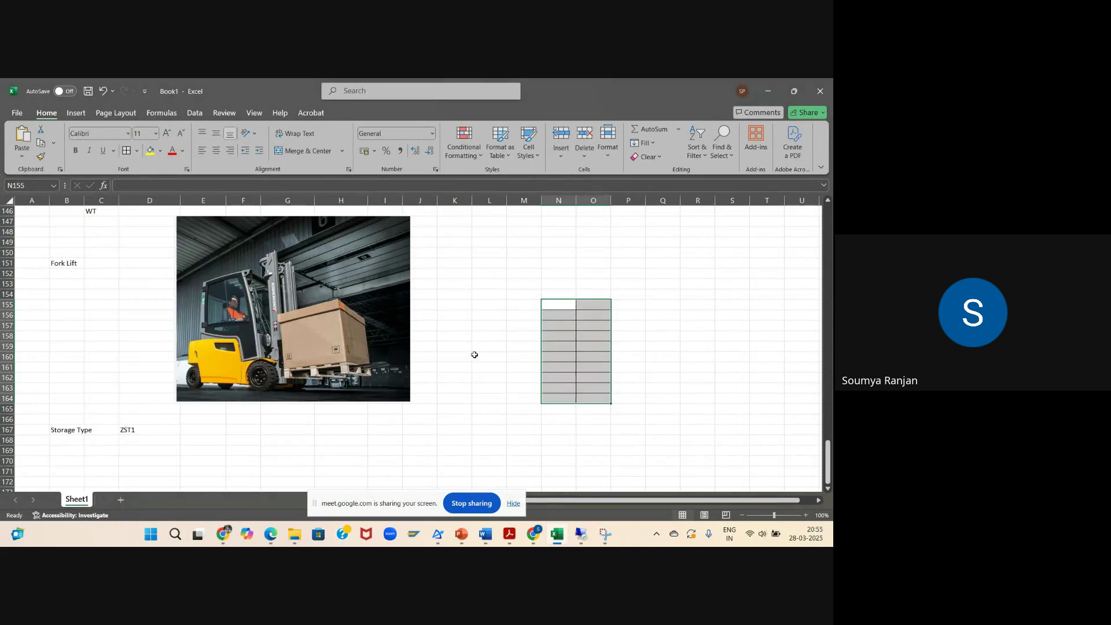
Label the bordered grid ZST1 in cell N154
click(556, 294)
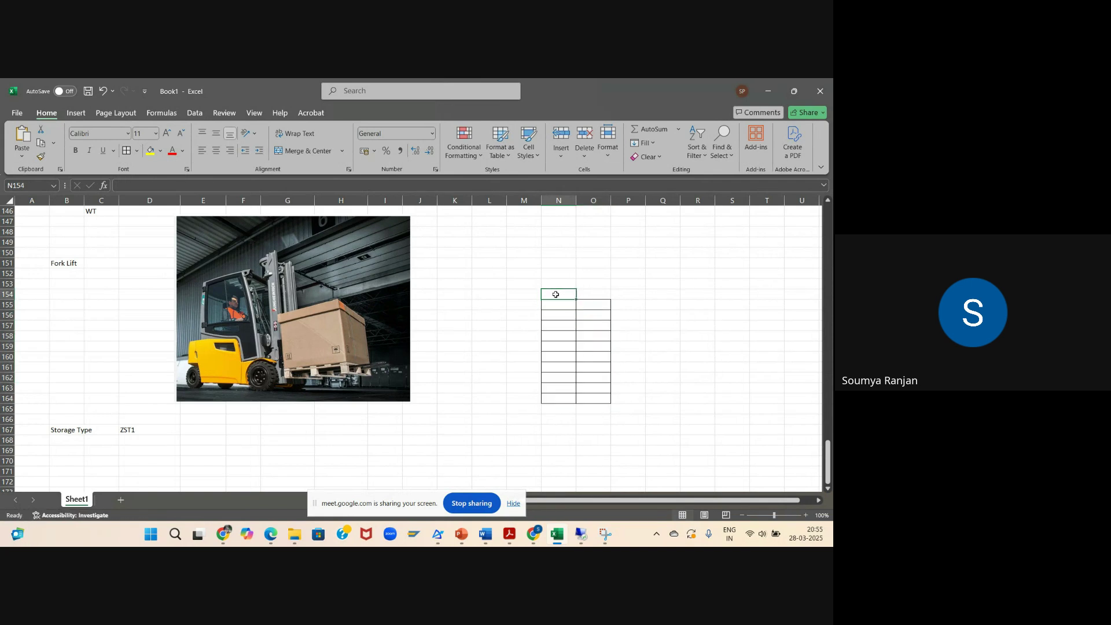
text(ZST1)
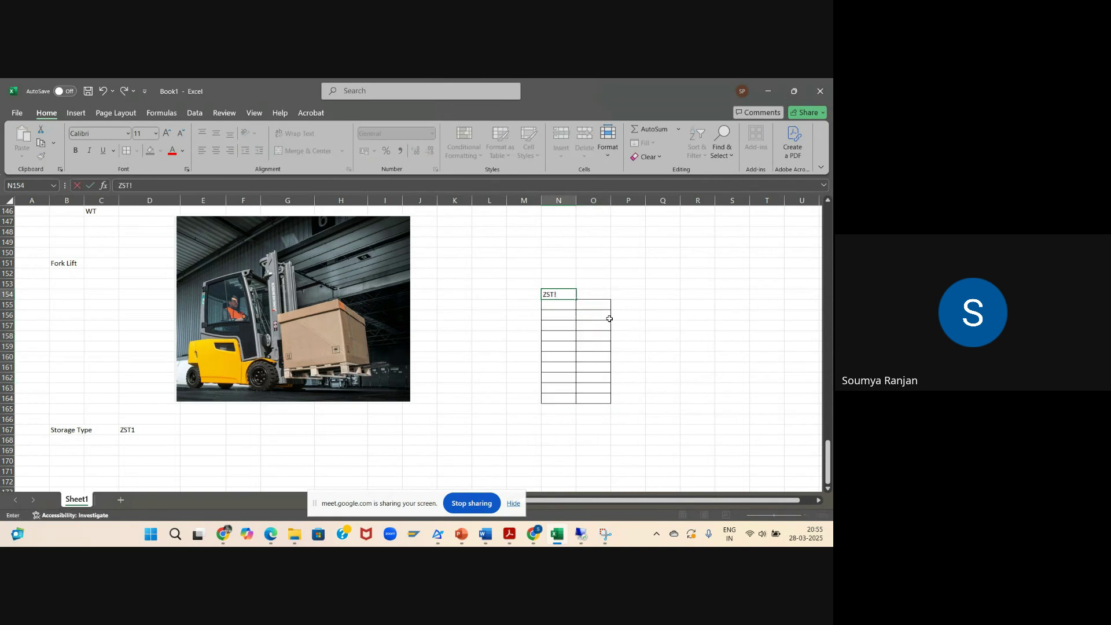
key(BackSpace)
click(632, 339)
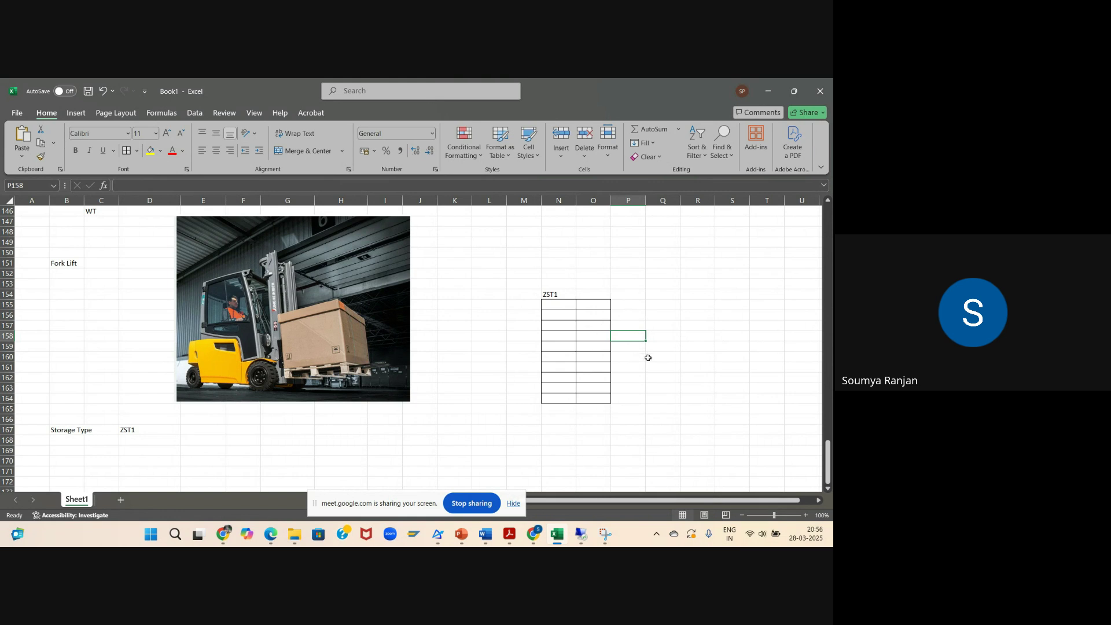
Enter the note "System will sort the bin based on sequence no and activity ands activity area" in cell Q155
click(670, 303)
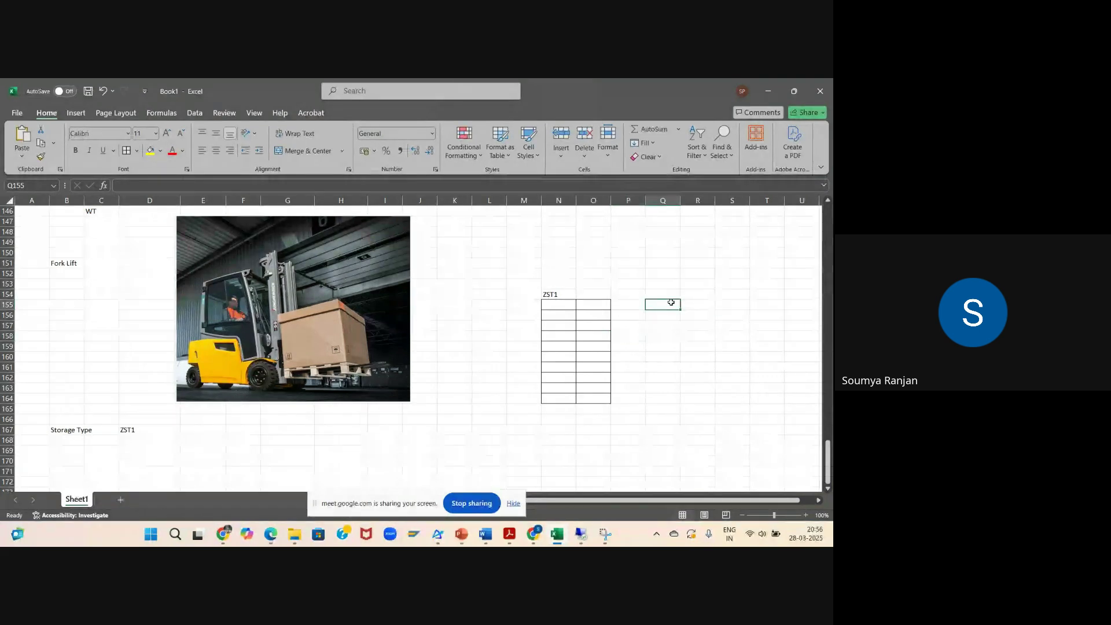
text(Syste)
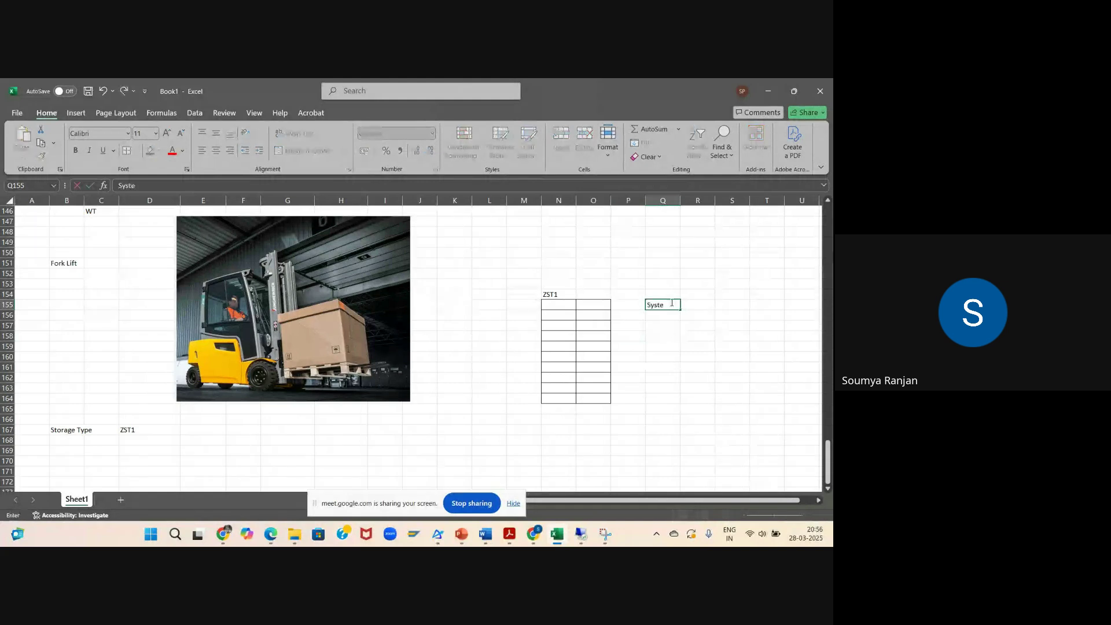
text(m will sort the bin based on sequen)
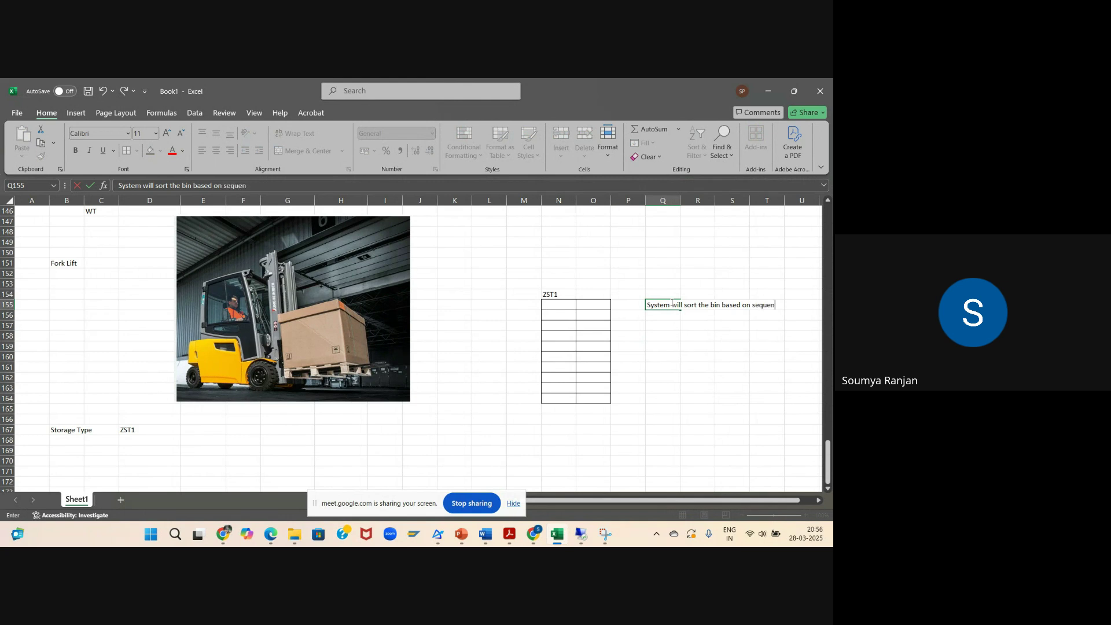
text(ce no and activity ands act)
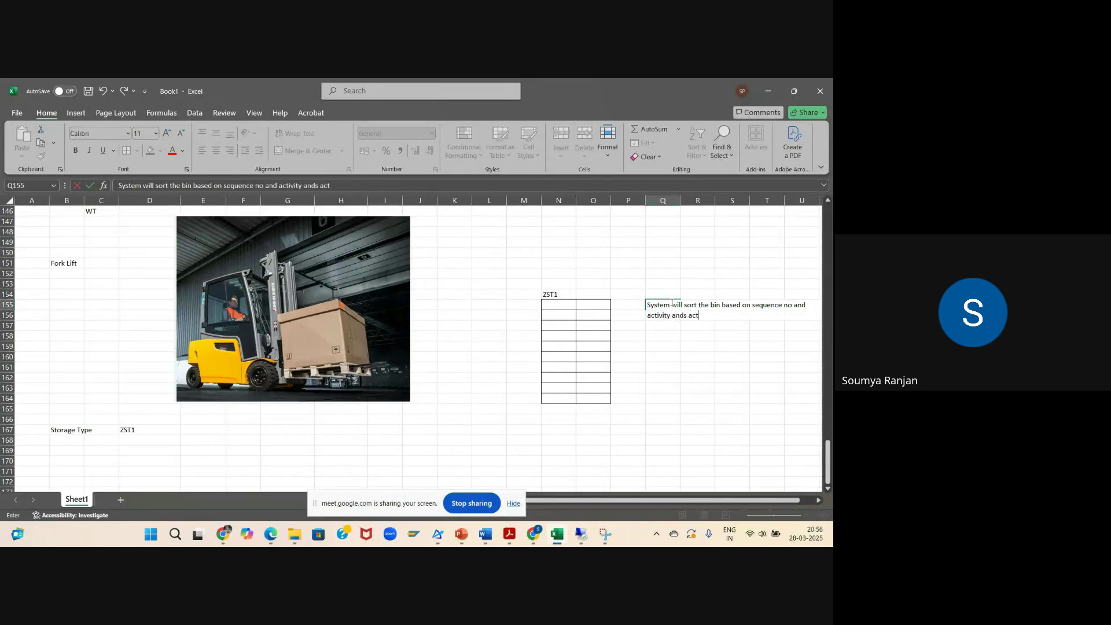
text(ivity area)
click(766, 368)
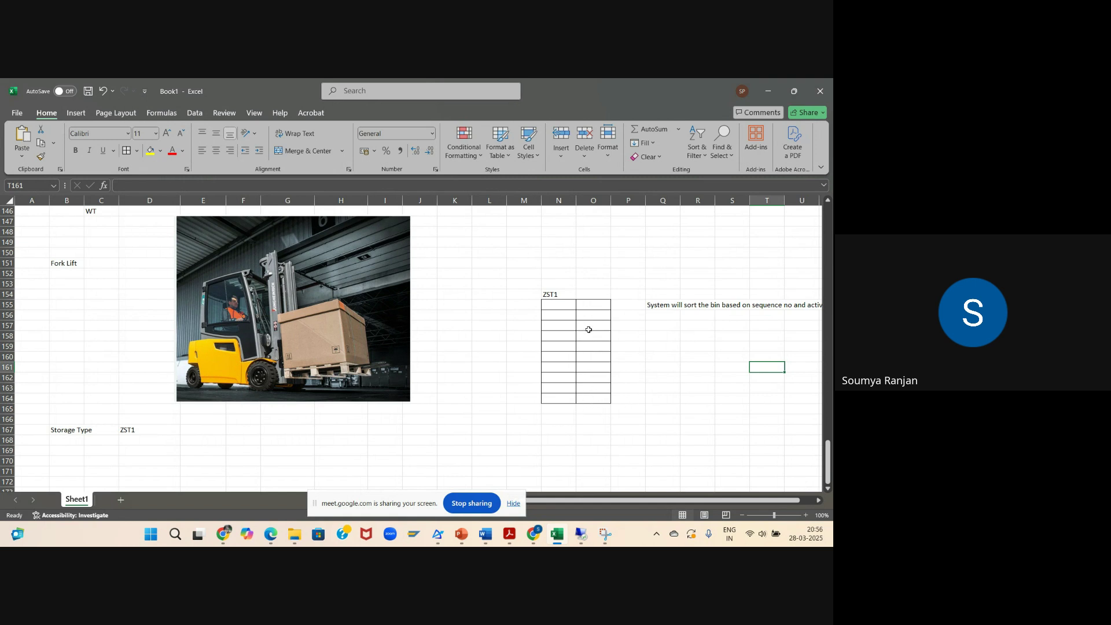
Mark the third bin in the first column of the ZST1 grid, cell N157, as "empty"
click(564, 305)
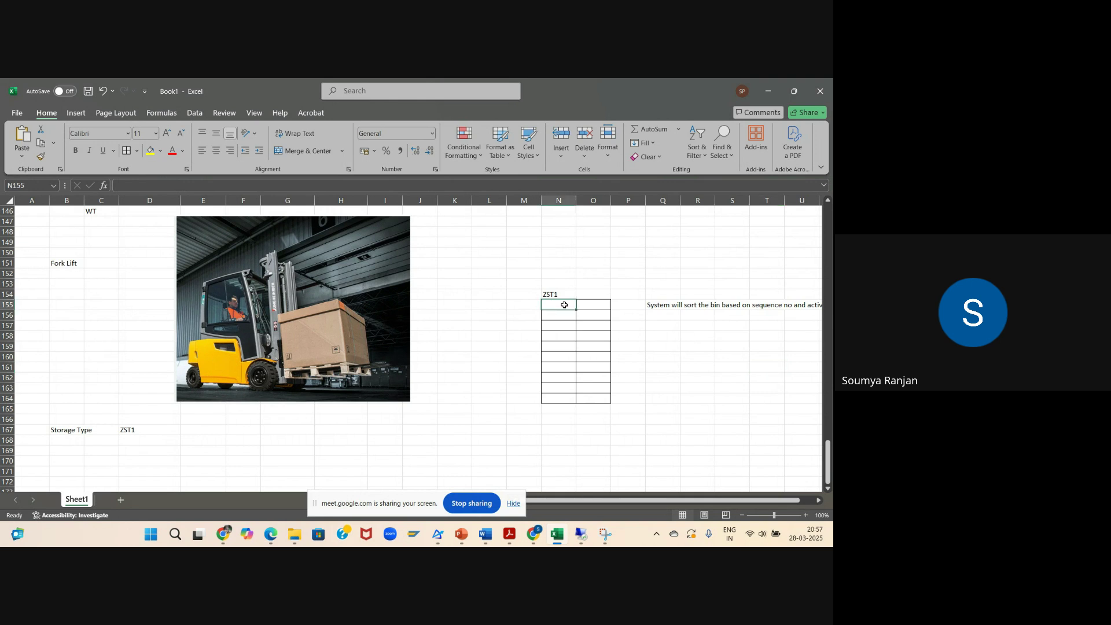
click(564, 312)
click(565, 326)
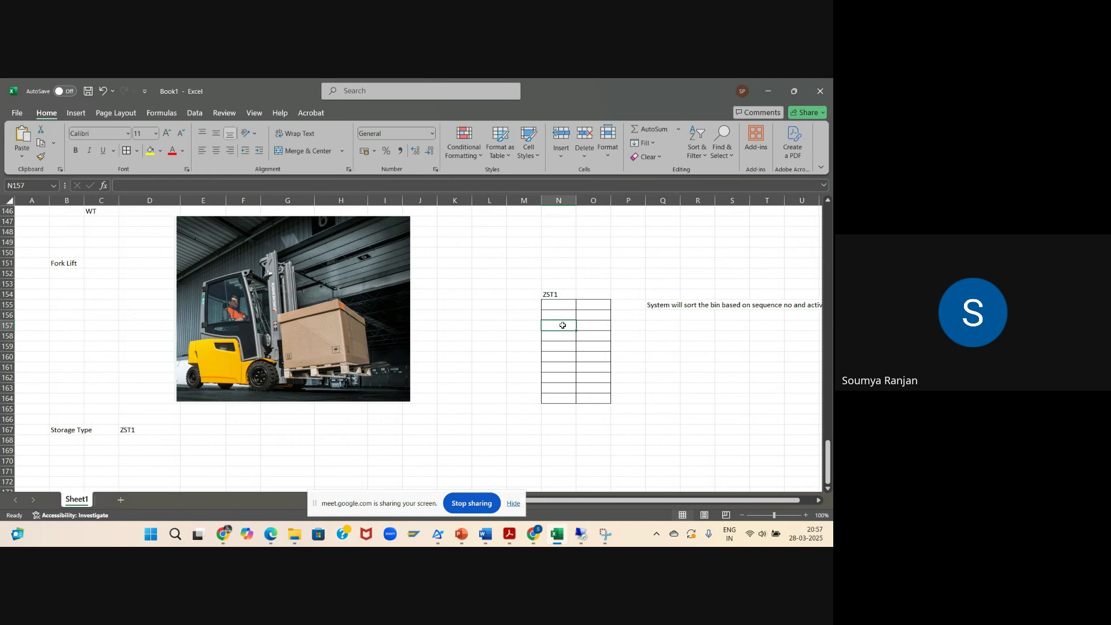
text(empty)
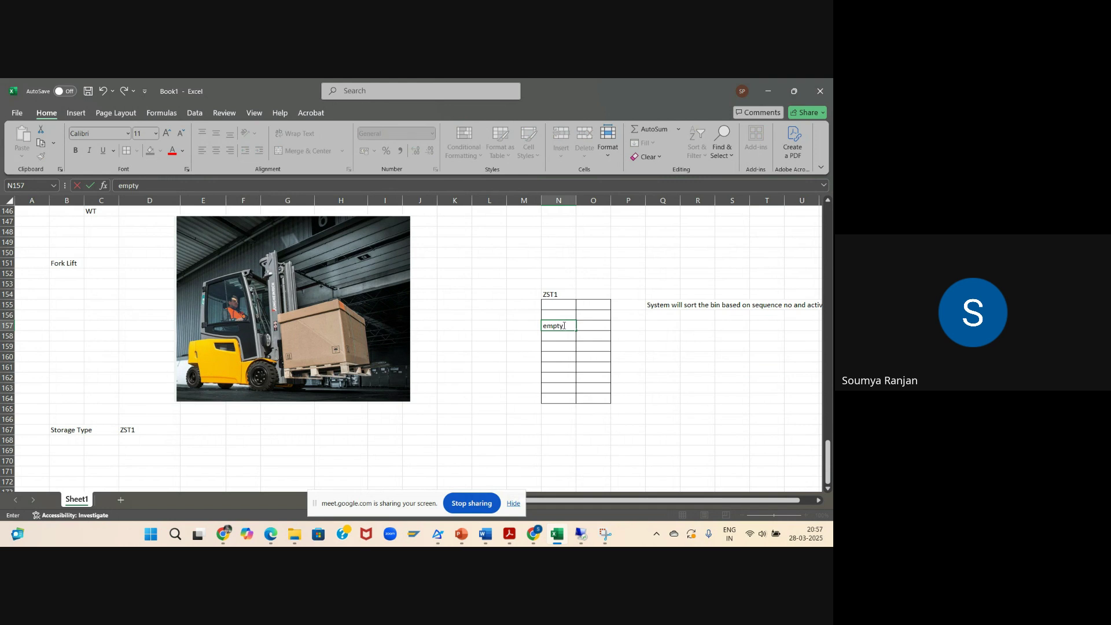
click(626, 369)
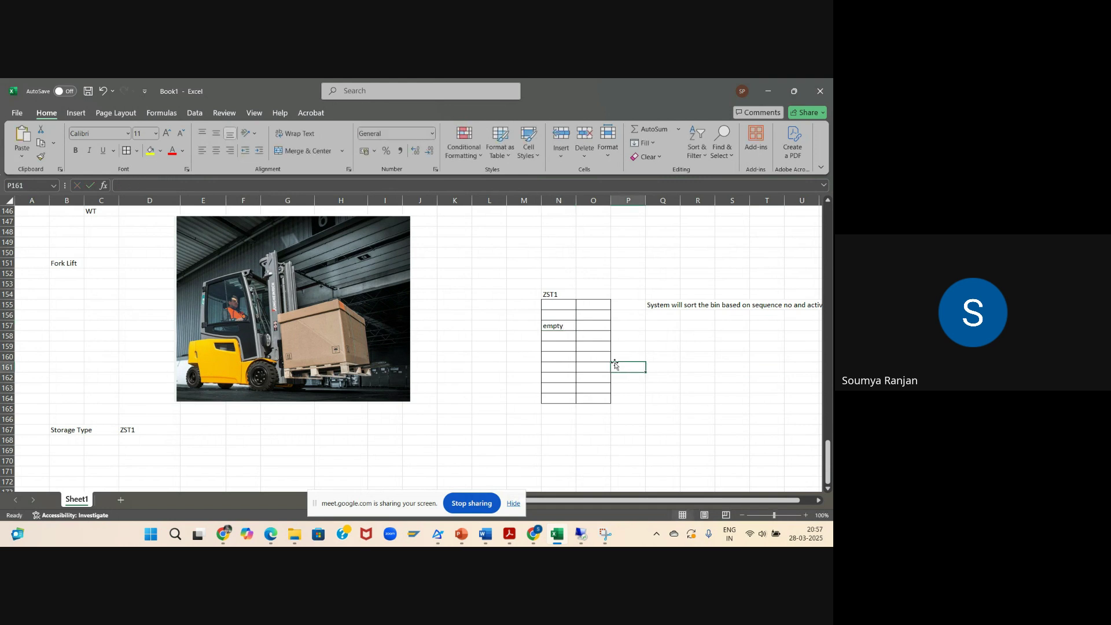
click(566, 328)
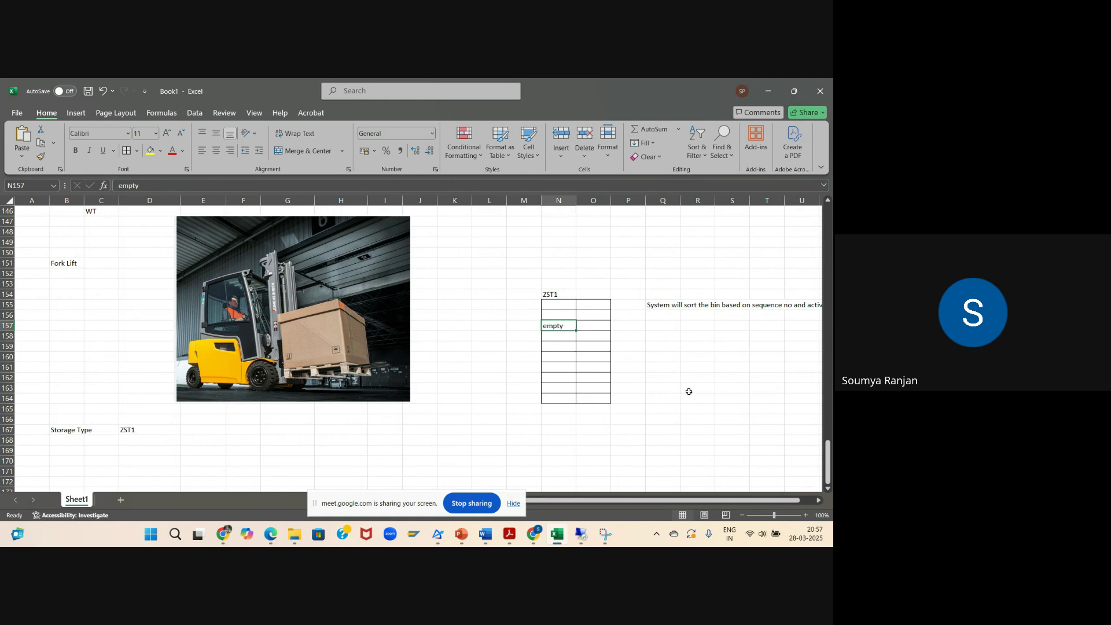
click(639, 365)
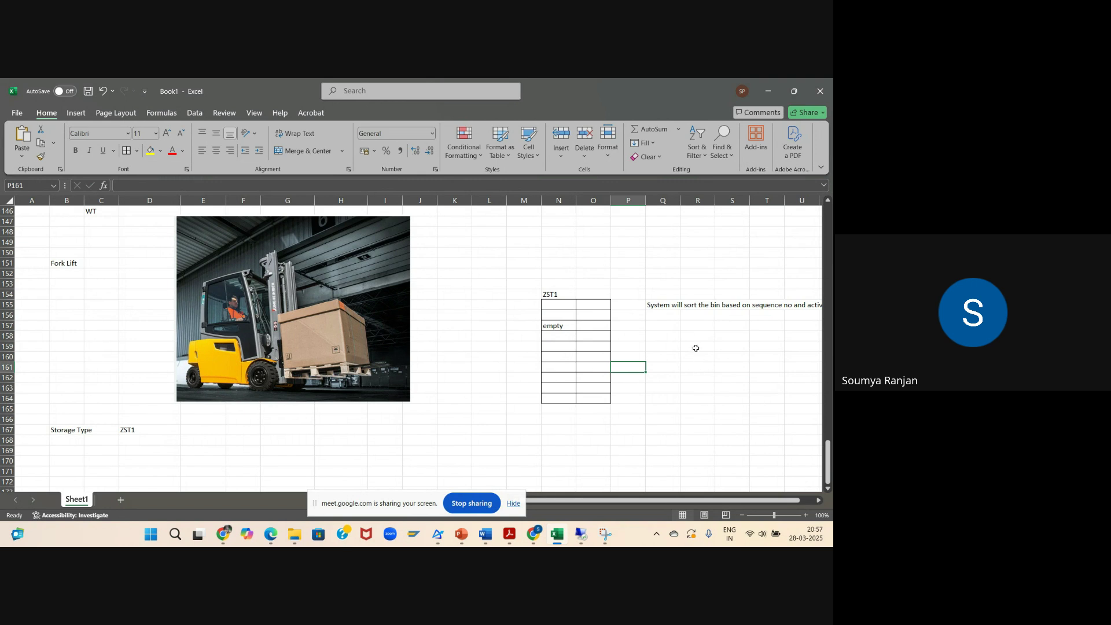
Enter 5 in the first ZST1 bin, cell N155, and 10 beside it in cell M155
click(561, 305)
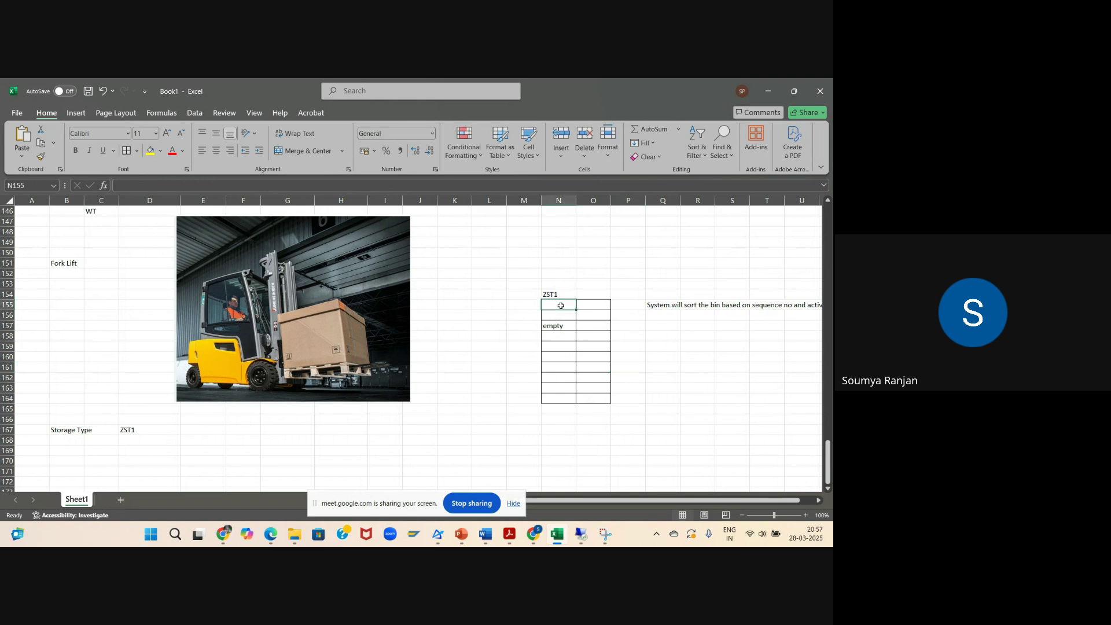
double_click(561, 305)
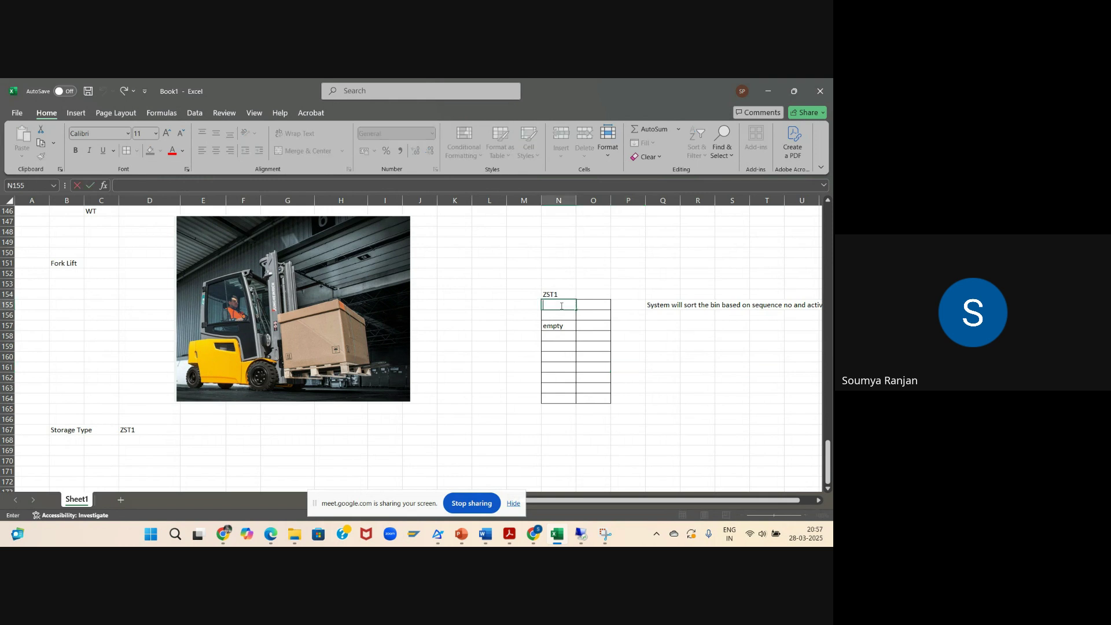
text(5)
click(516, 307)
text(10)
click(640, 406)
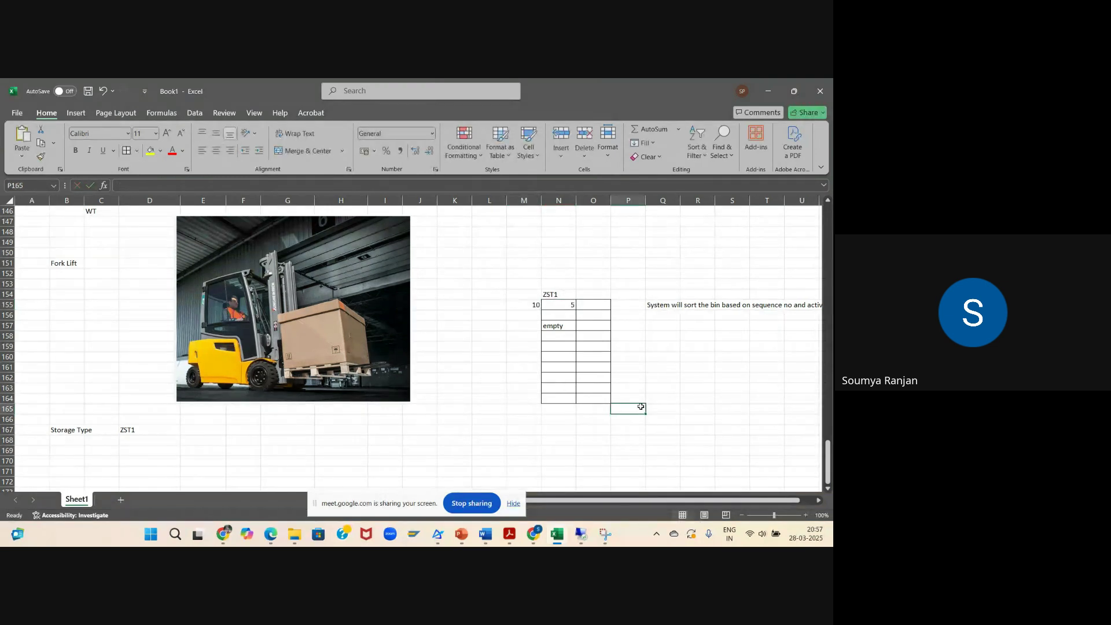
Enter 15 in cell Q159 and 5 in the second ZST1 bin, cell N156
click(657, 343)
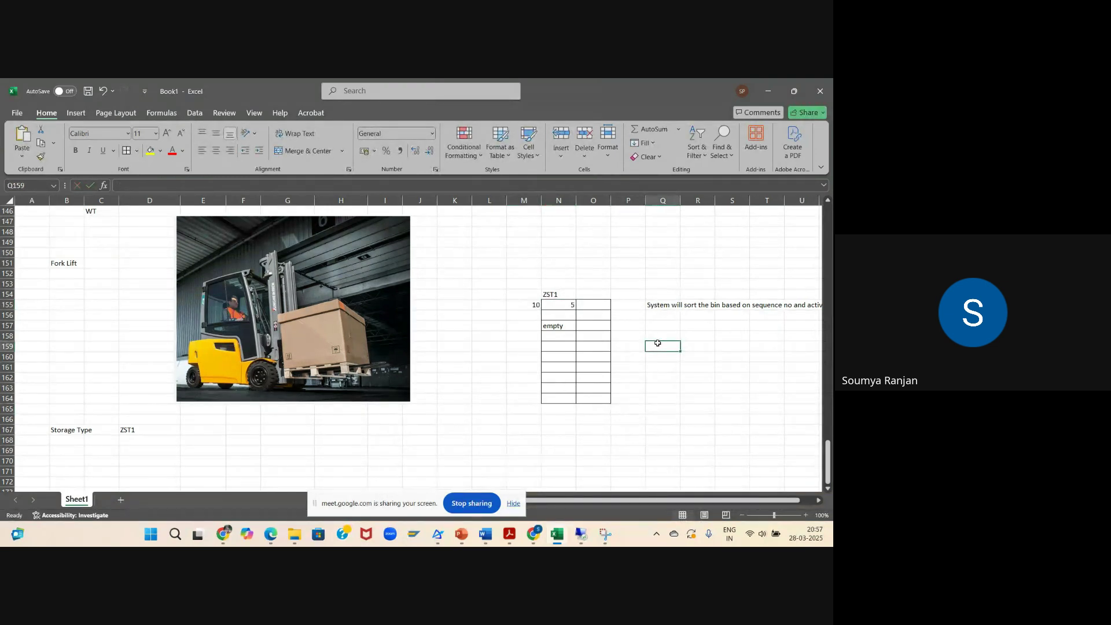
text(15)
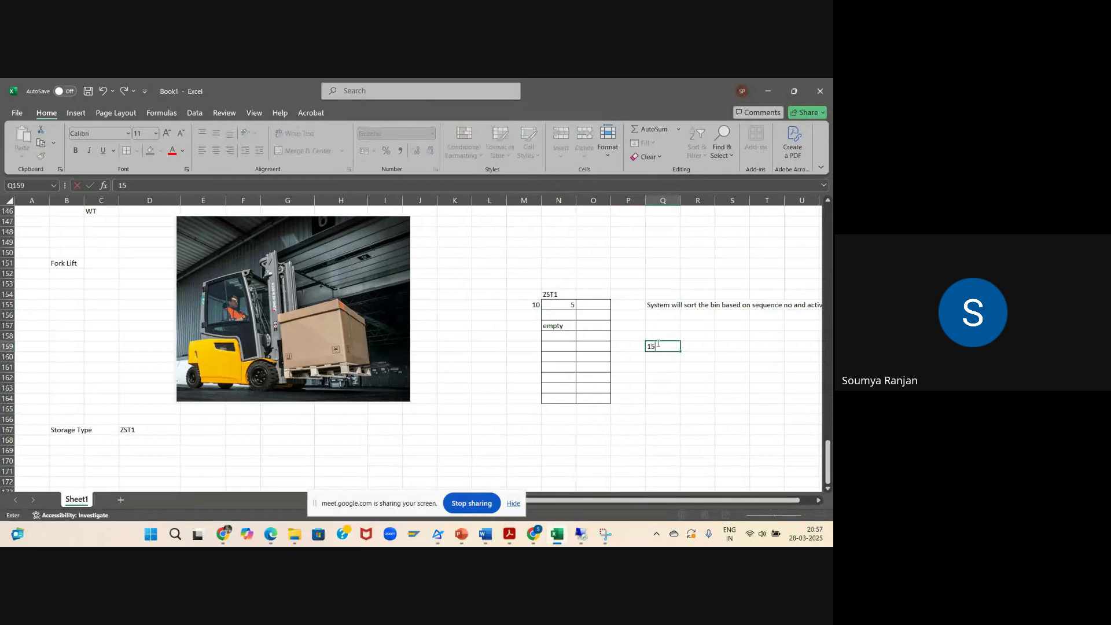
click(687, 432)
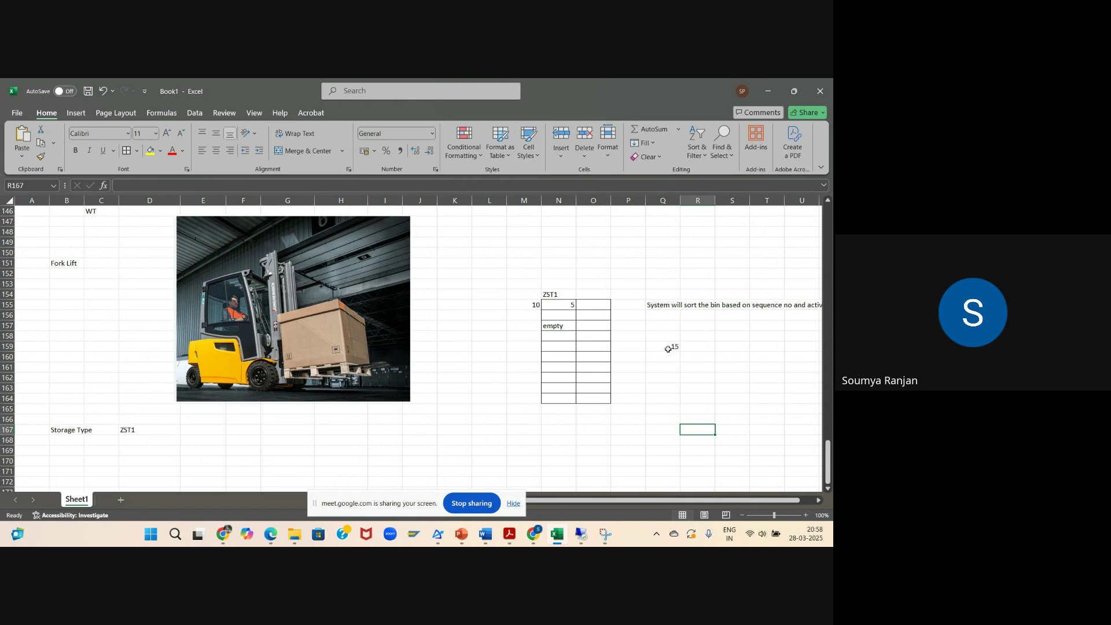
click(567, 318)
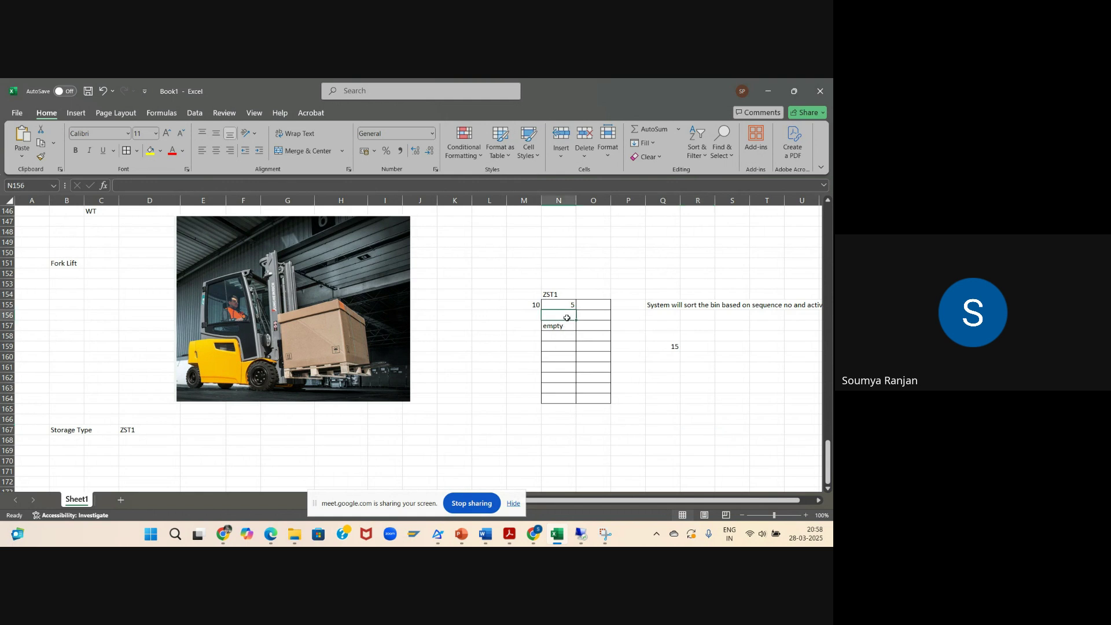
text(5)
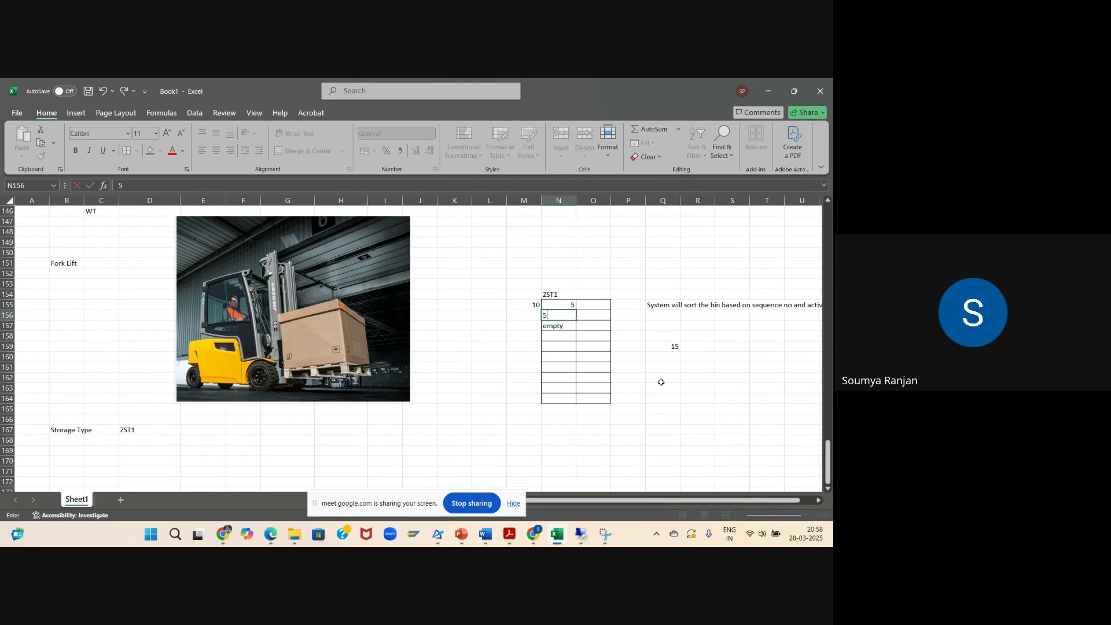
click(660, 377)
click(554, 314)
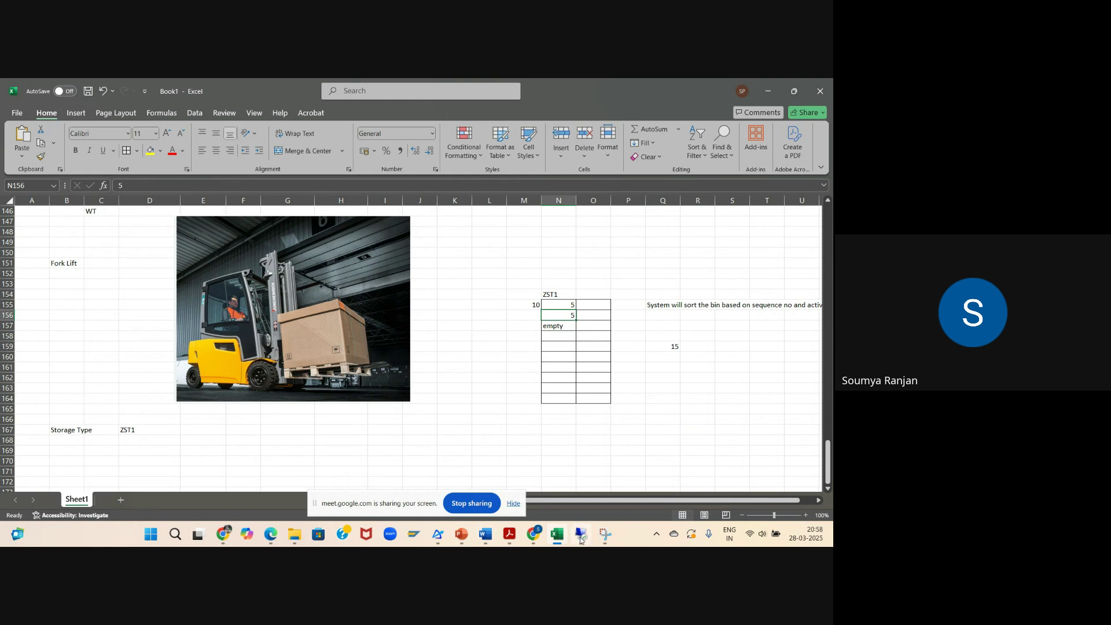
Switch to the SAP remote session and confirm the copied storage type ZST3
click(579, 535)
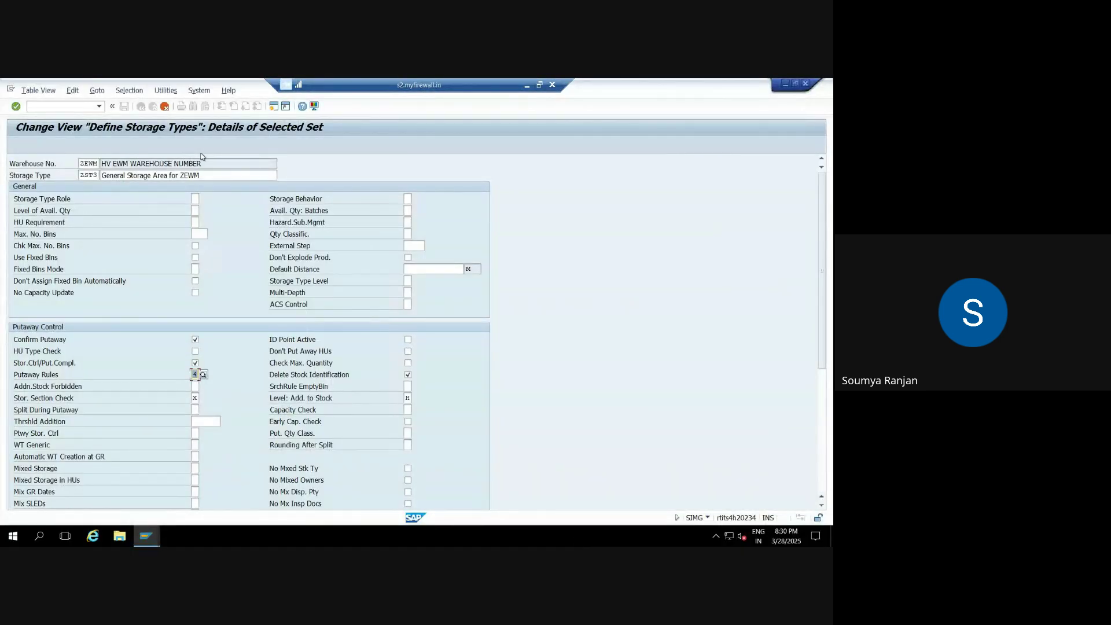
key(Return)
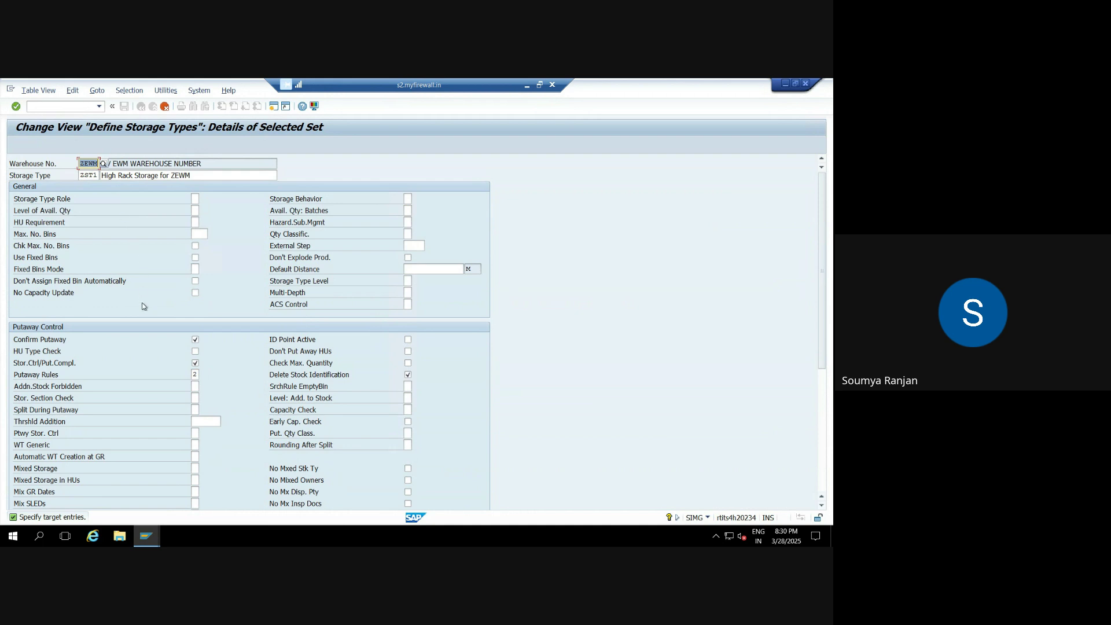
Cancel copying the remaining entry, High Rack Storage for ZEWM, and discard its changes
key(Return)
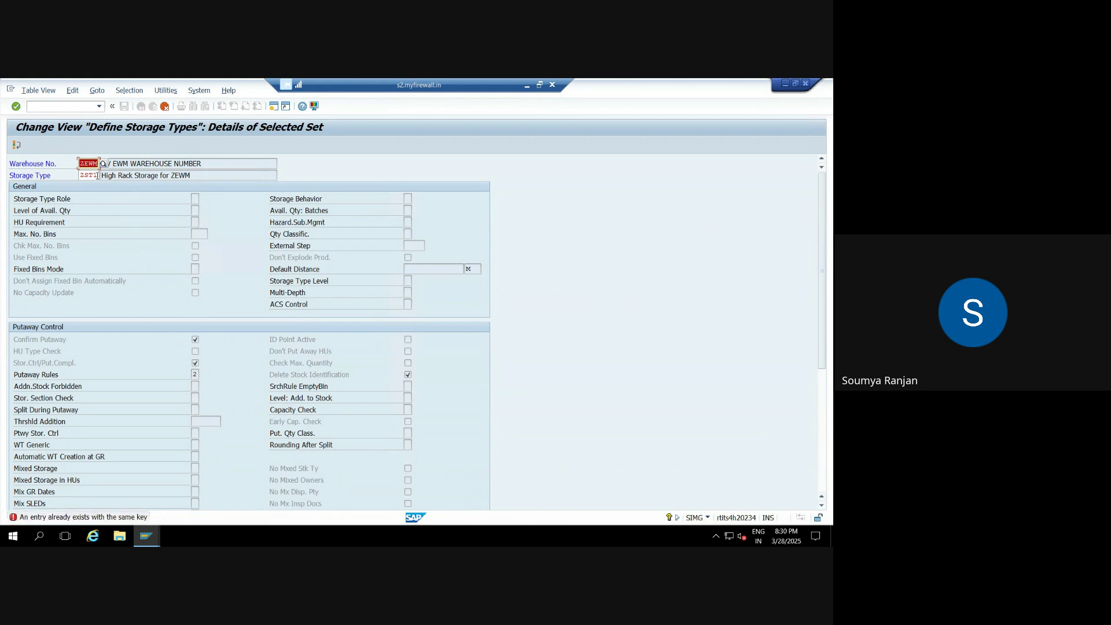
click(96, 176)
key(shift+Tab)
key(Return)
click(164, 107)
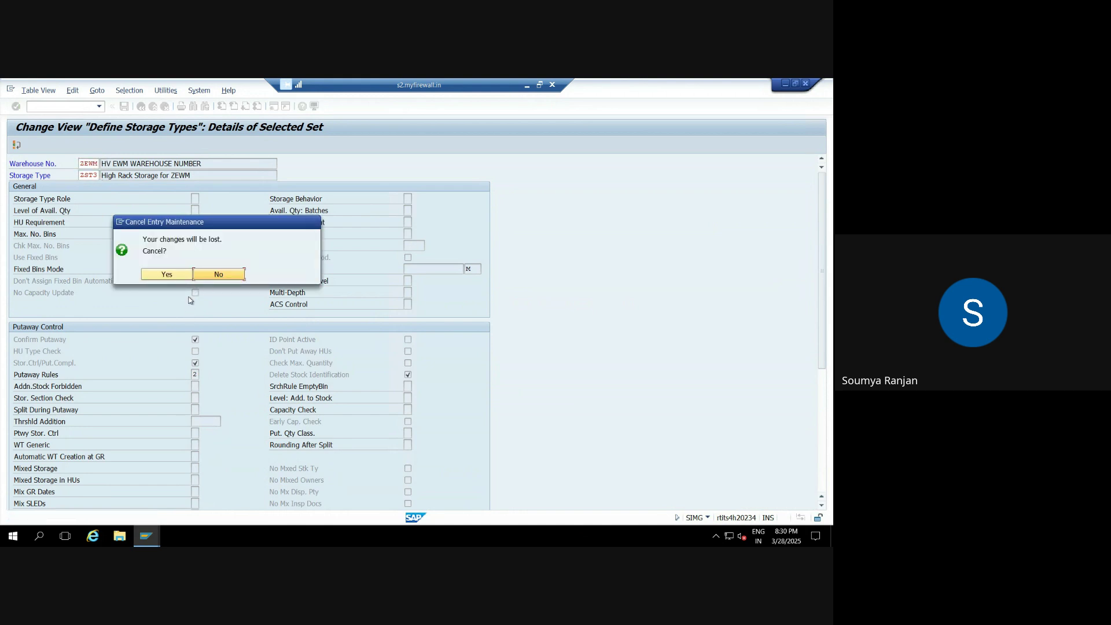
click(167, 273)
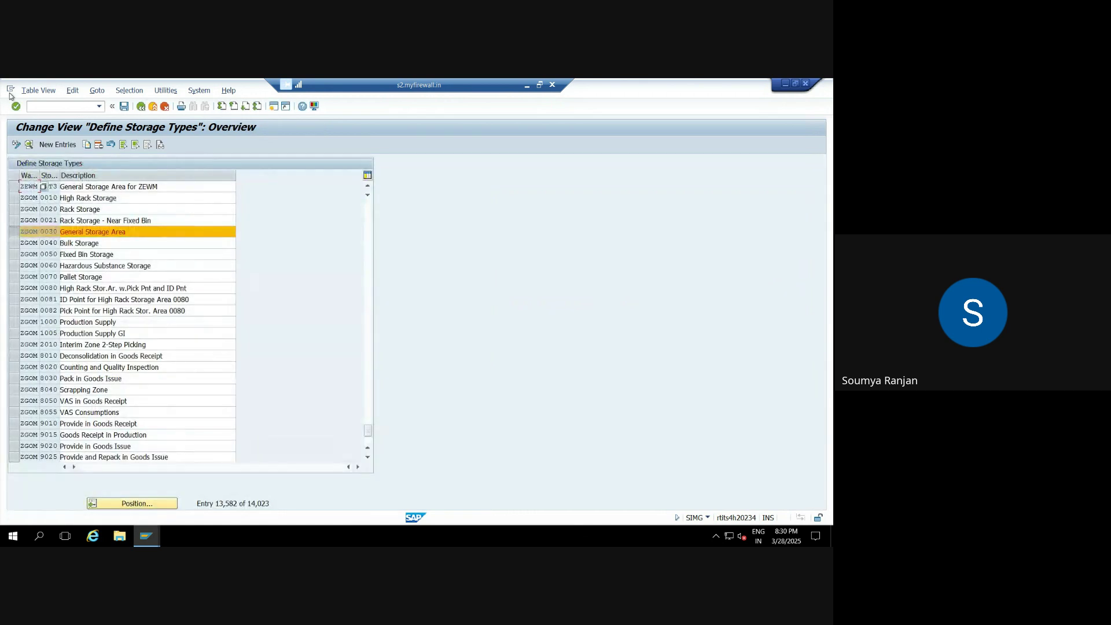
Position the storage types overview at warehouse ZEWM to review its entries
click(132, 503)
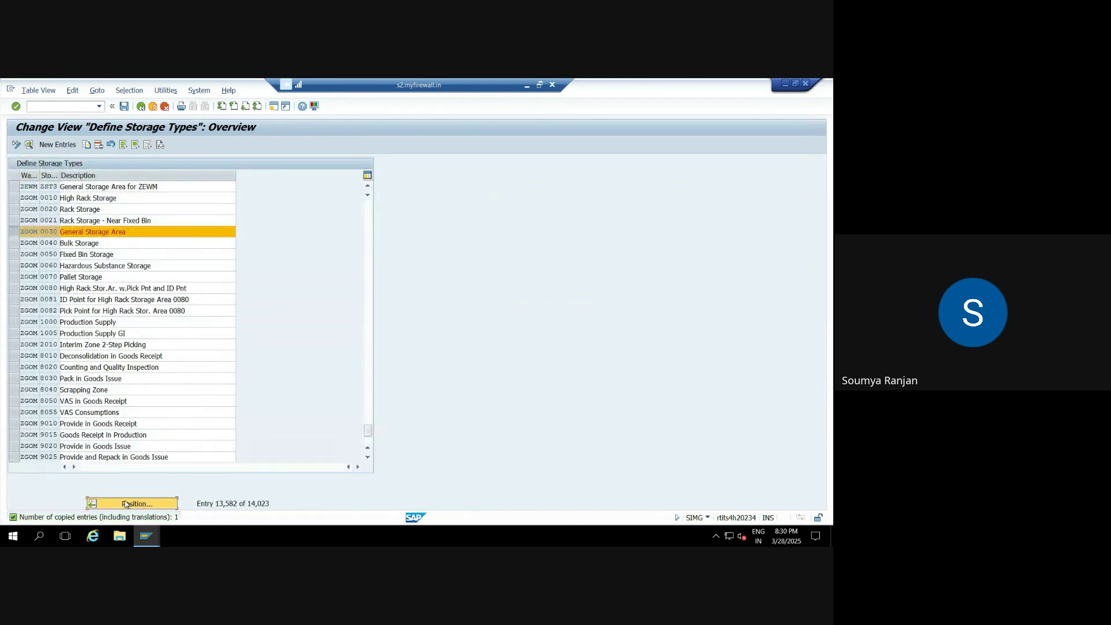
text(ZEWM)
key(Tab)
key(Return)
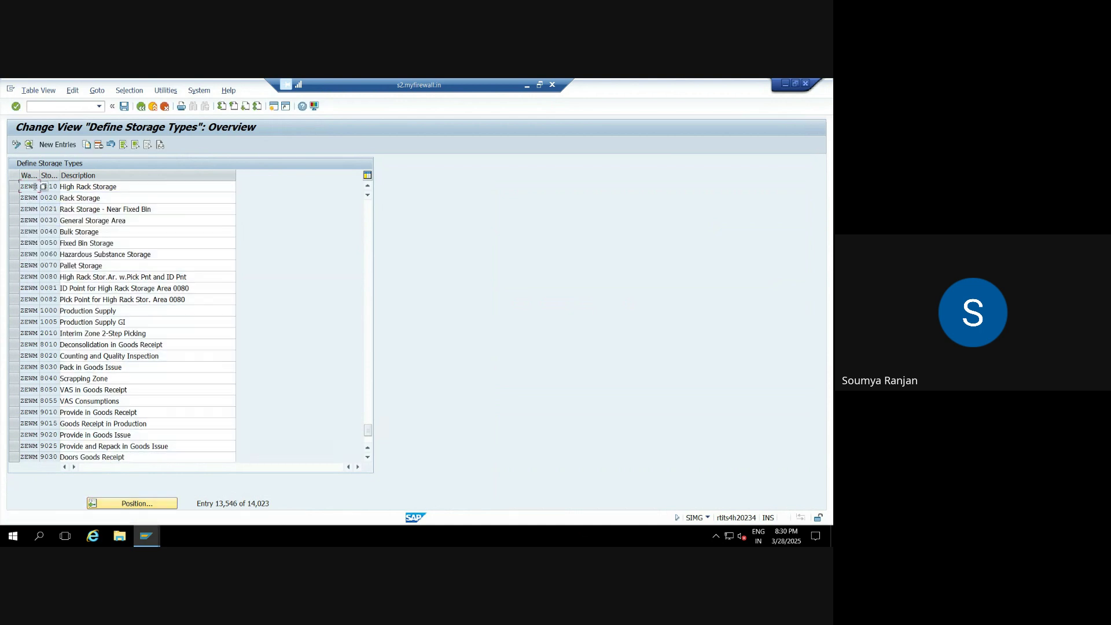
double_click(368, 458)
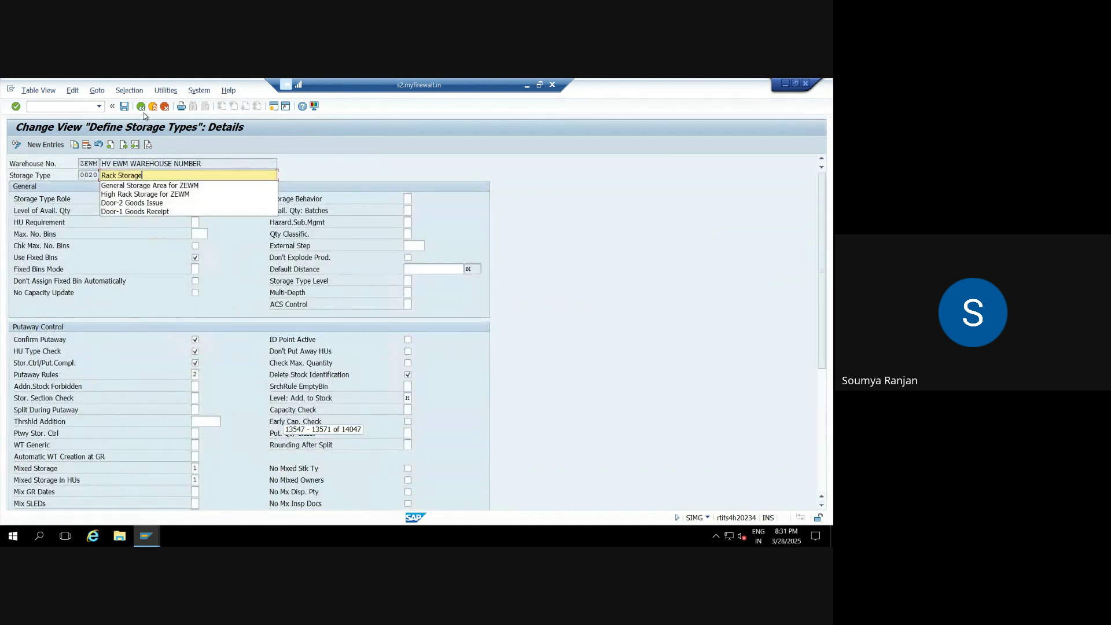
key(Tab)
key(F3)
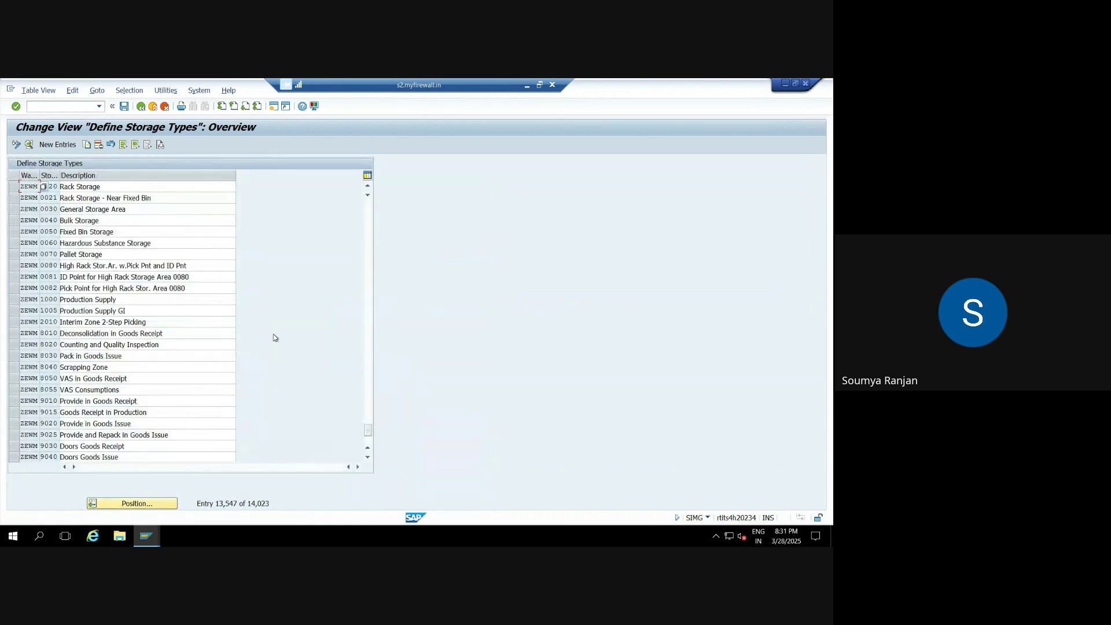
Locate the ZEWM storage types ZST1 and ZST3 in the overview and leave only these two entries selected, deselecting ZGOM 0030
click(367, 456)
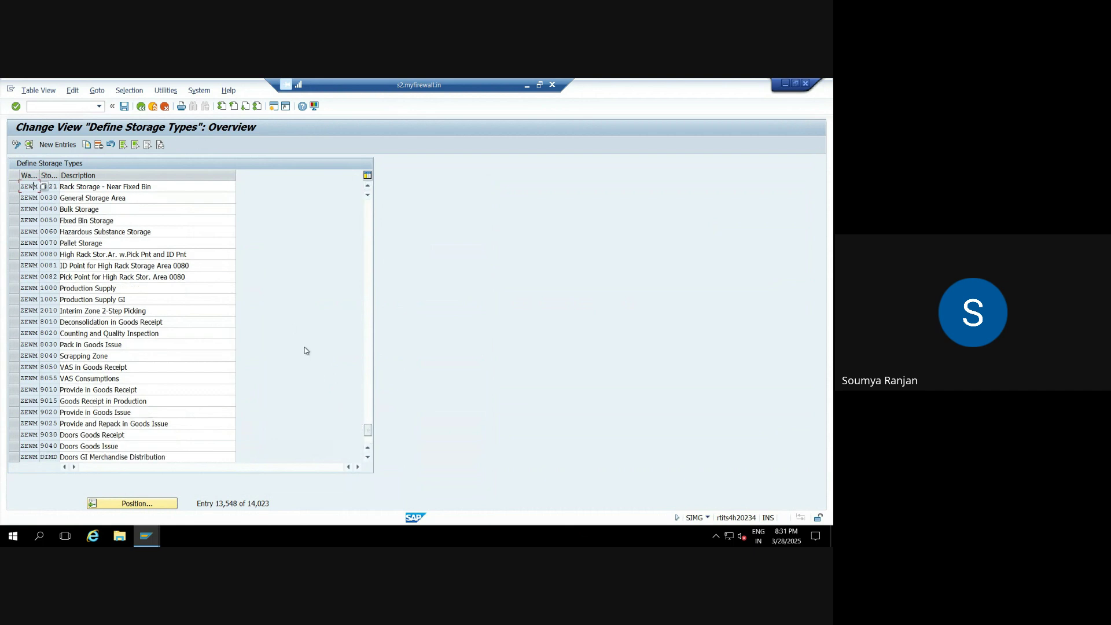
drag(370, 433, 370, 440)
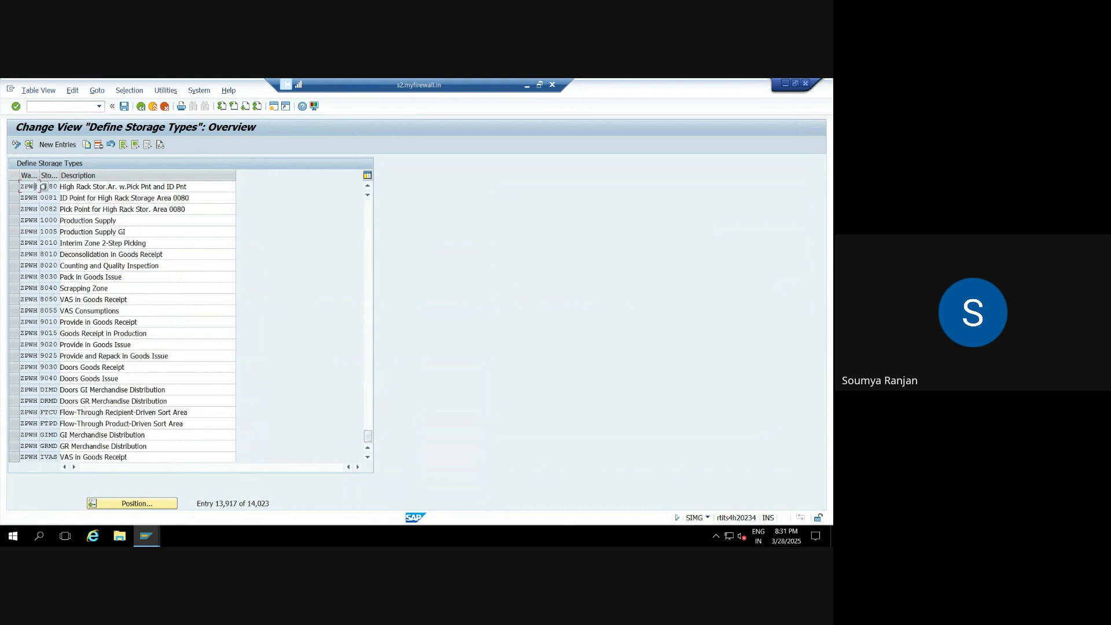
click(369, 229)
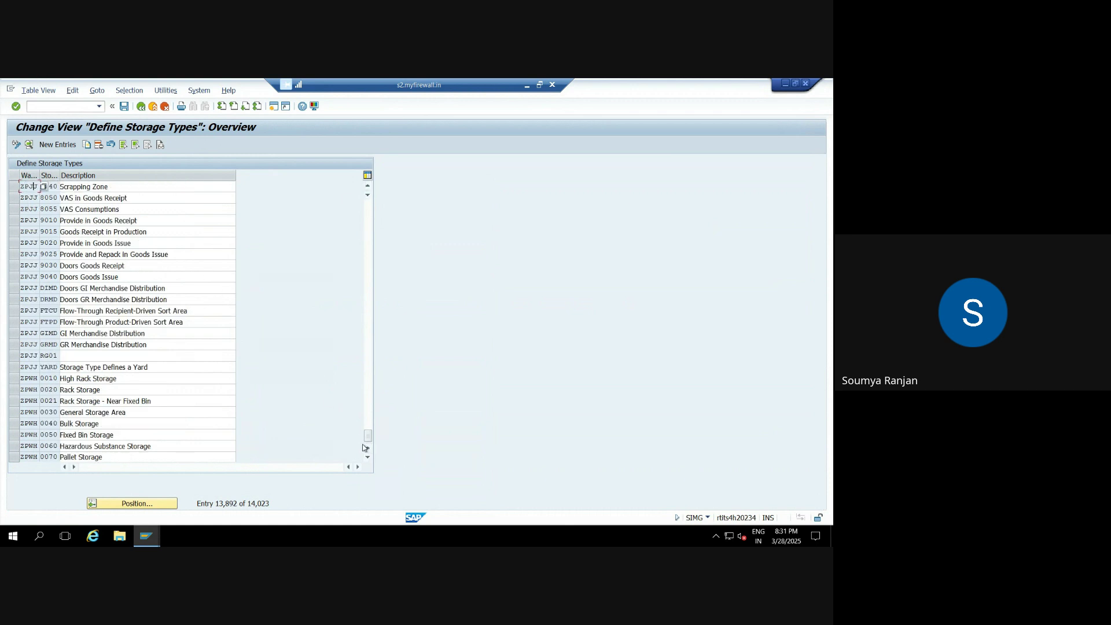
click(368, 223)
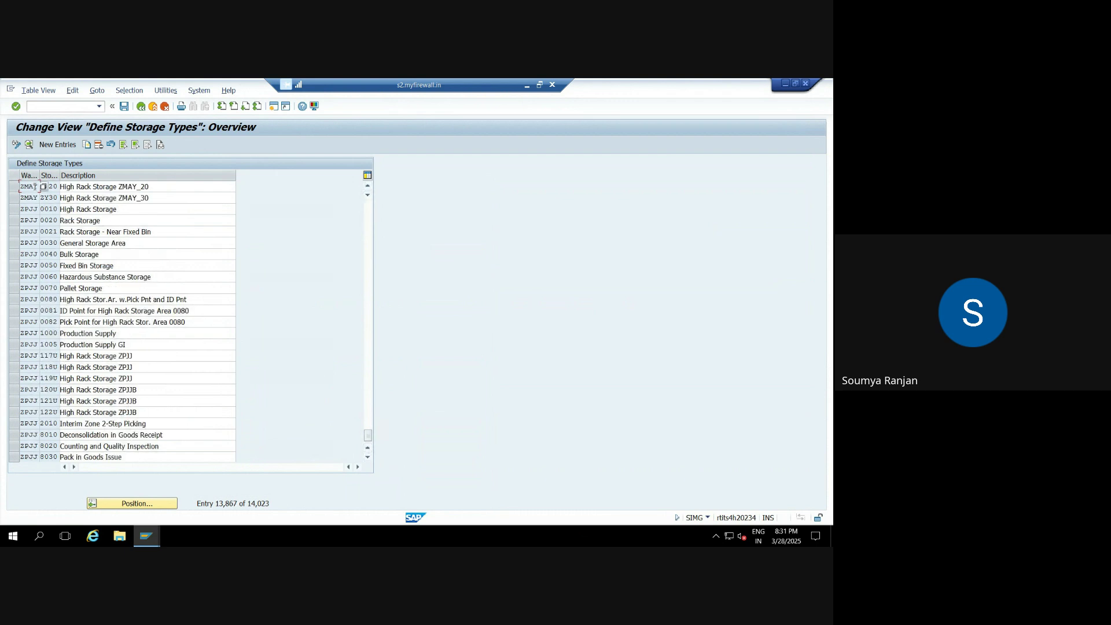
click(368, 225)
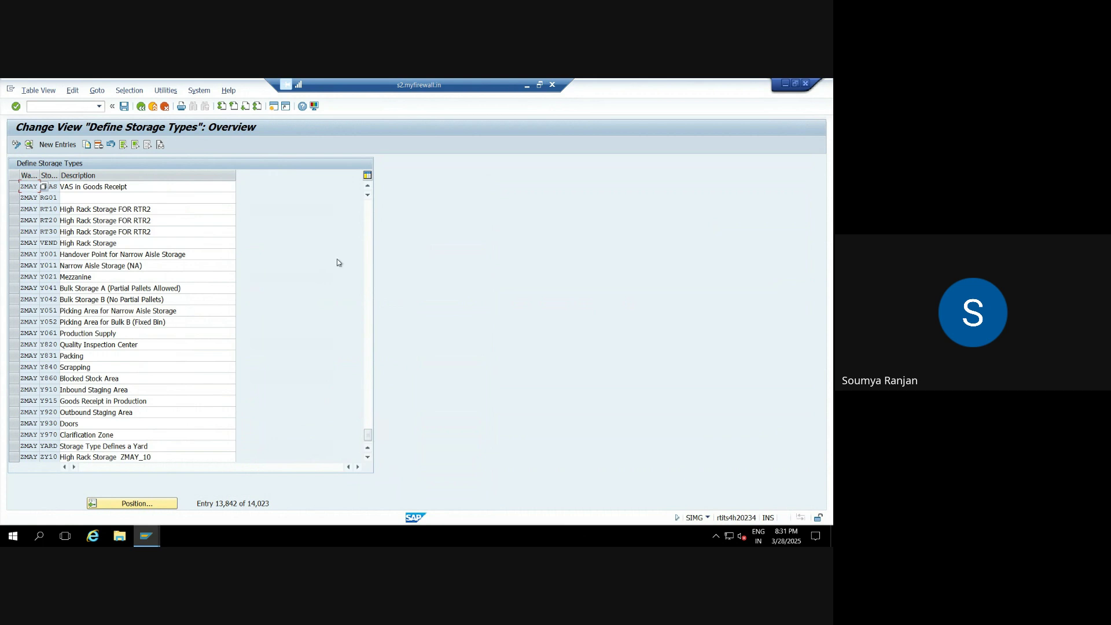
click(369, 236)
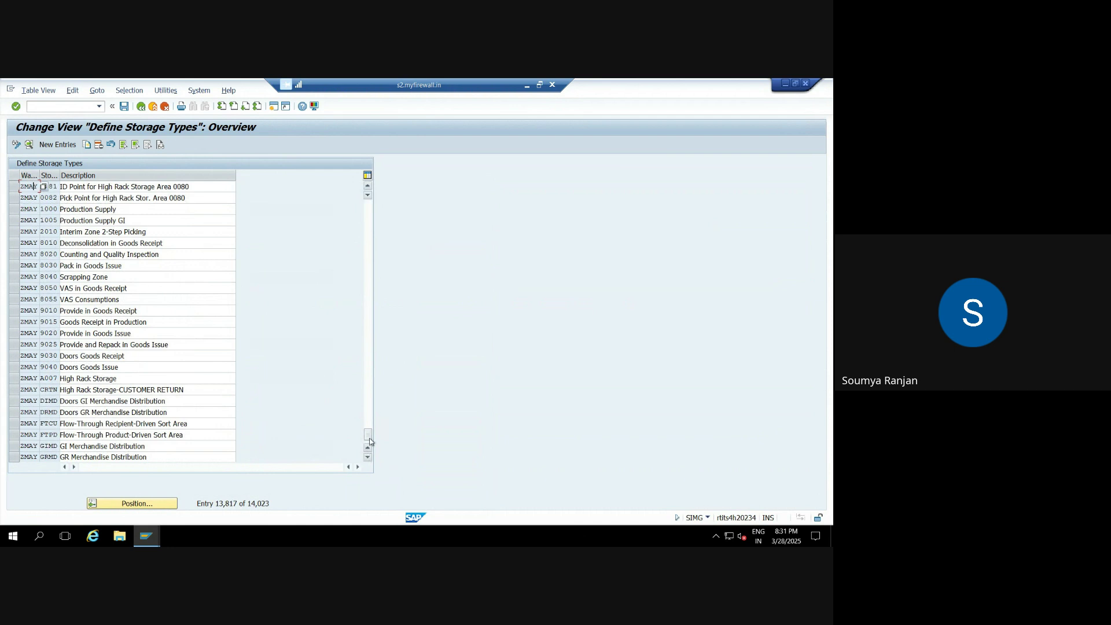
drag(369, 435, 368, 431)
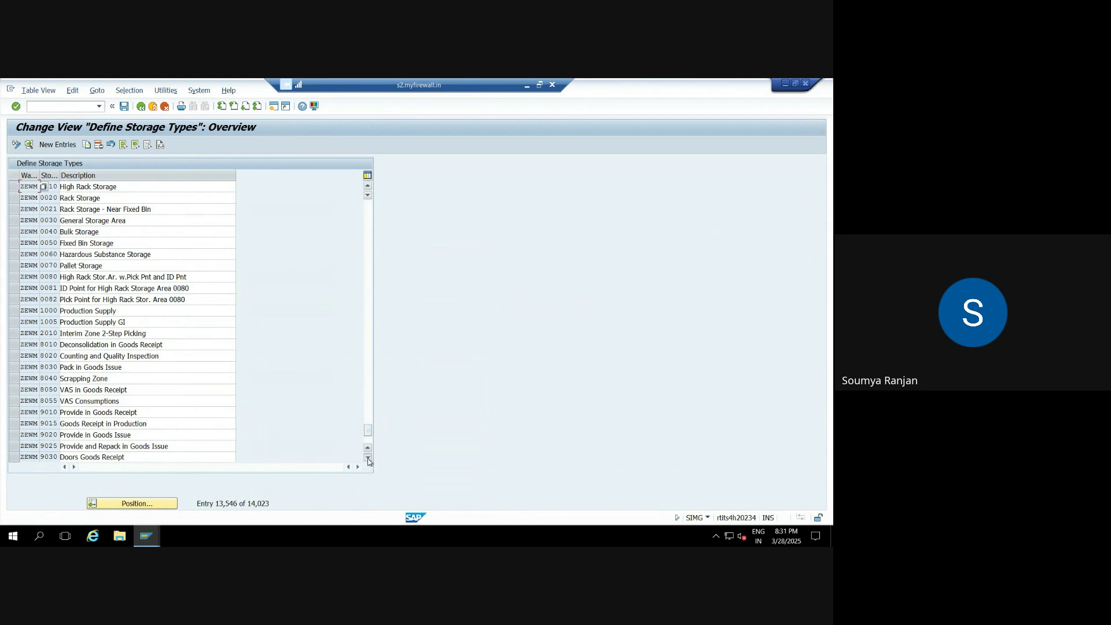
click(368, 458)
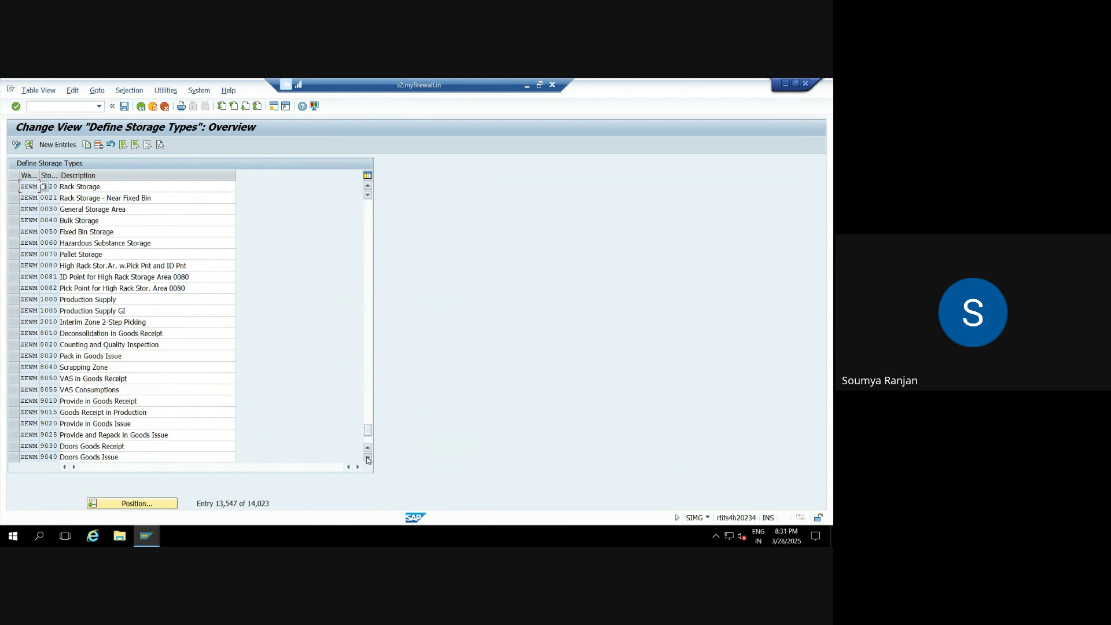
click(368, 458)
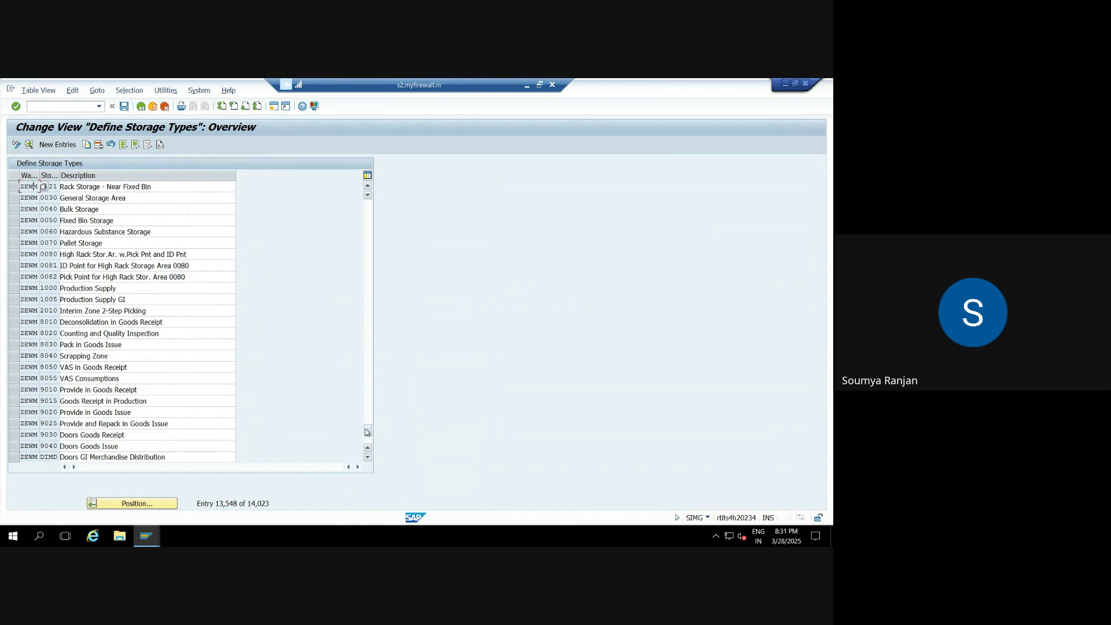
drag(366, 432, 367, 433)
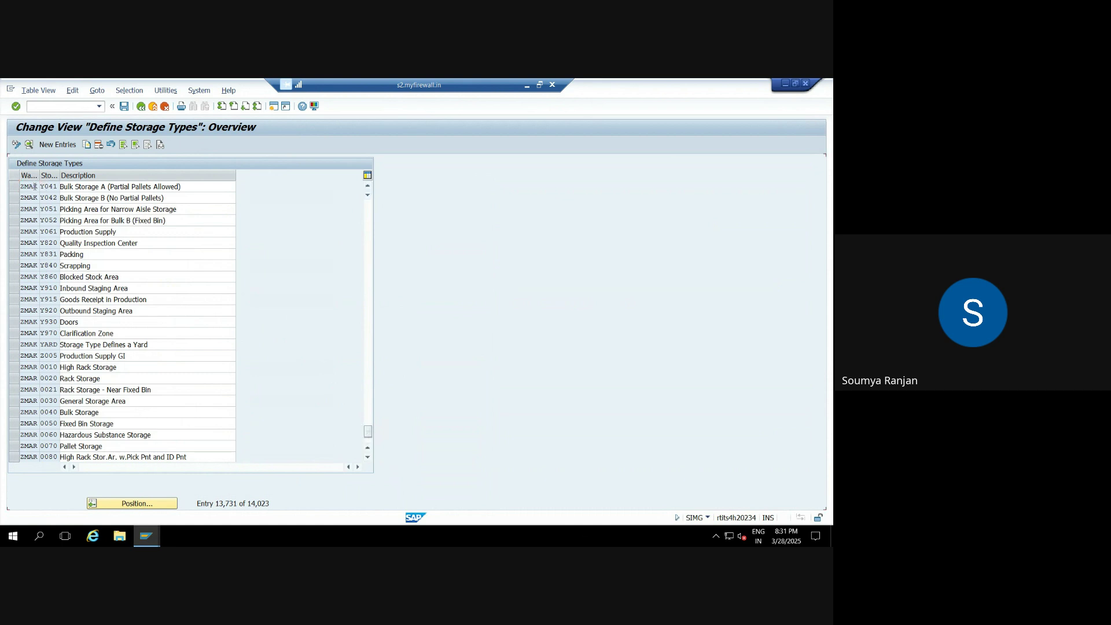
scroll(35, 187, down, 9)
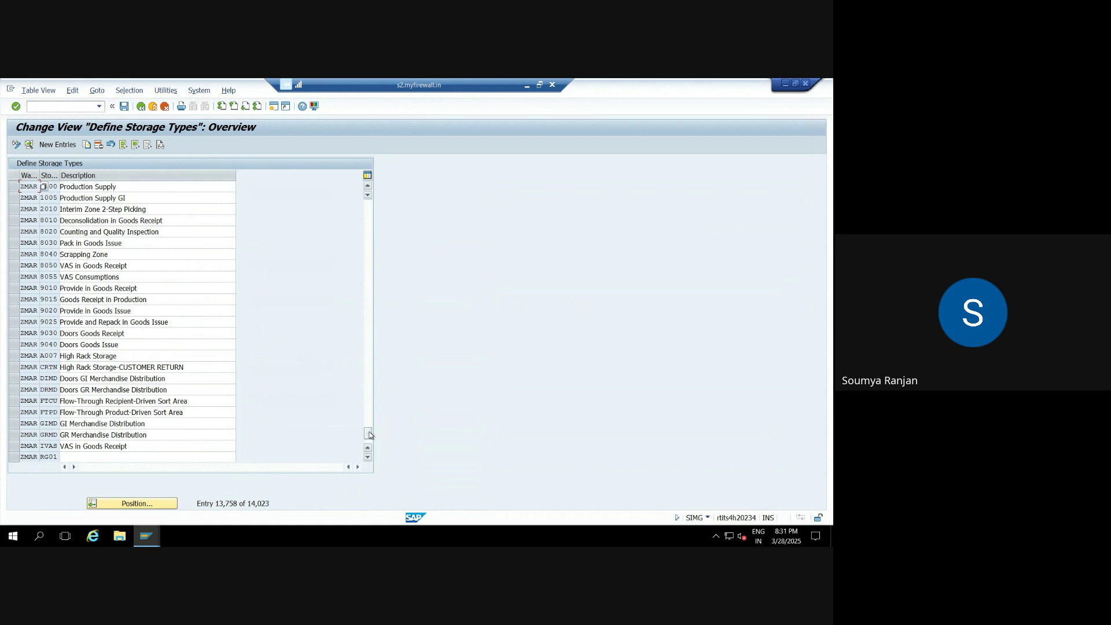
drag(370, 434, 370, 438)
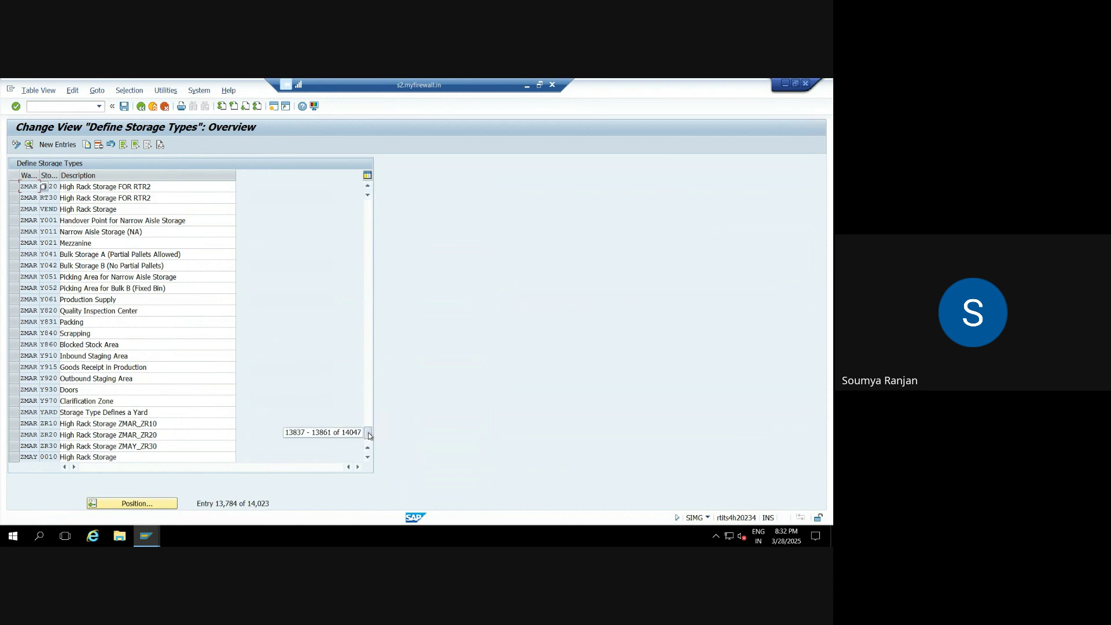
scroll(35, 186, up, 1)
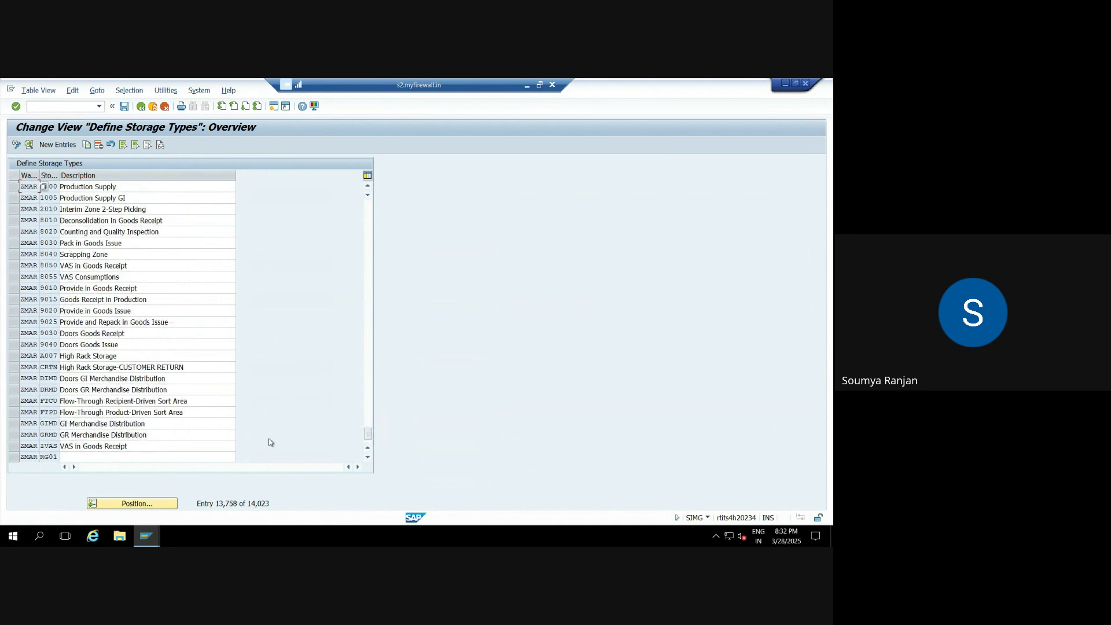
drag(370, 435, 370, 431)
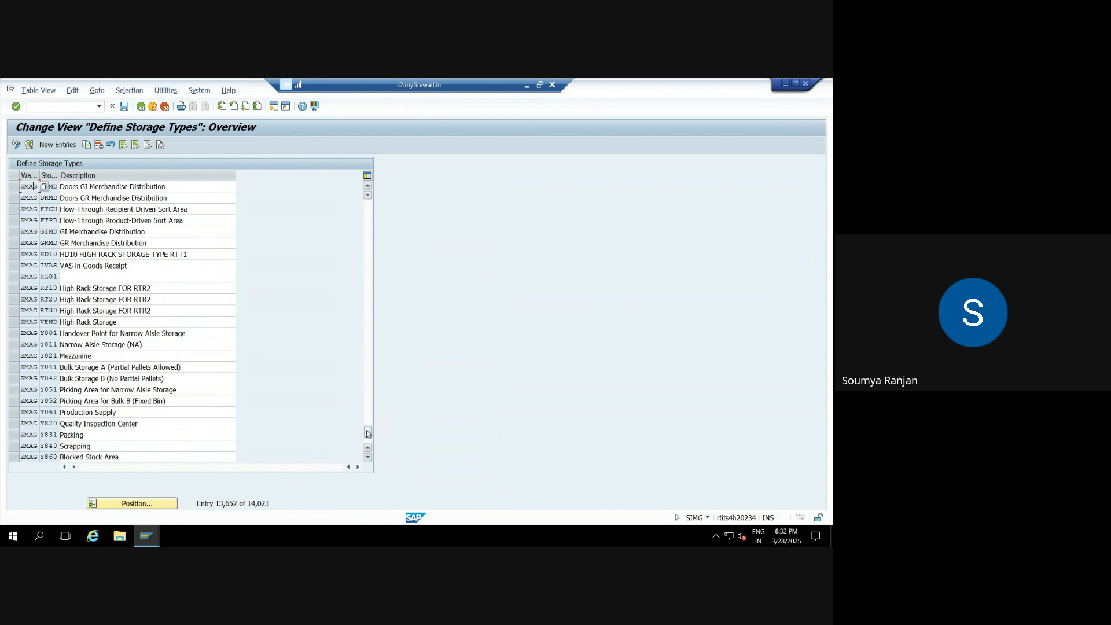
drag(368, 433, 368, 431)
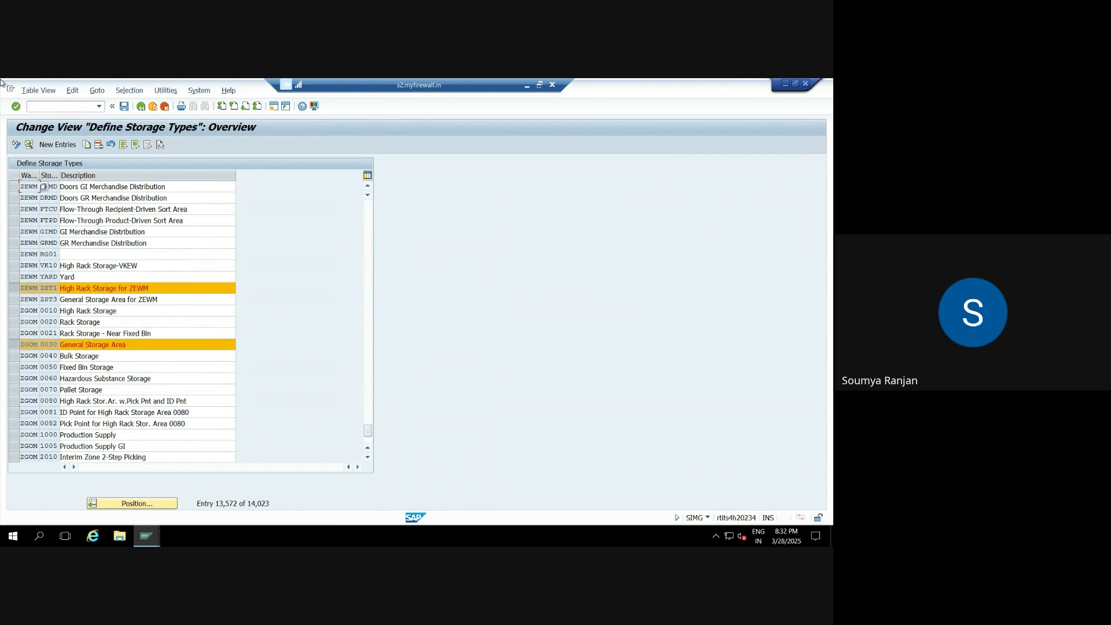
click(14, 300)
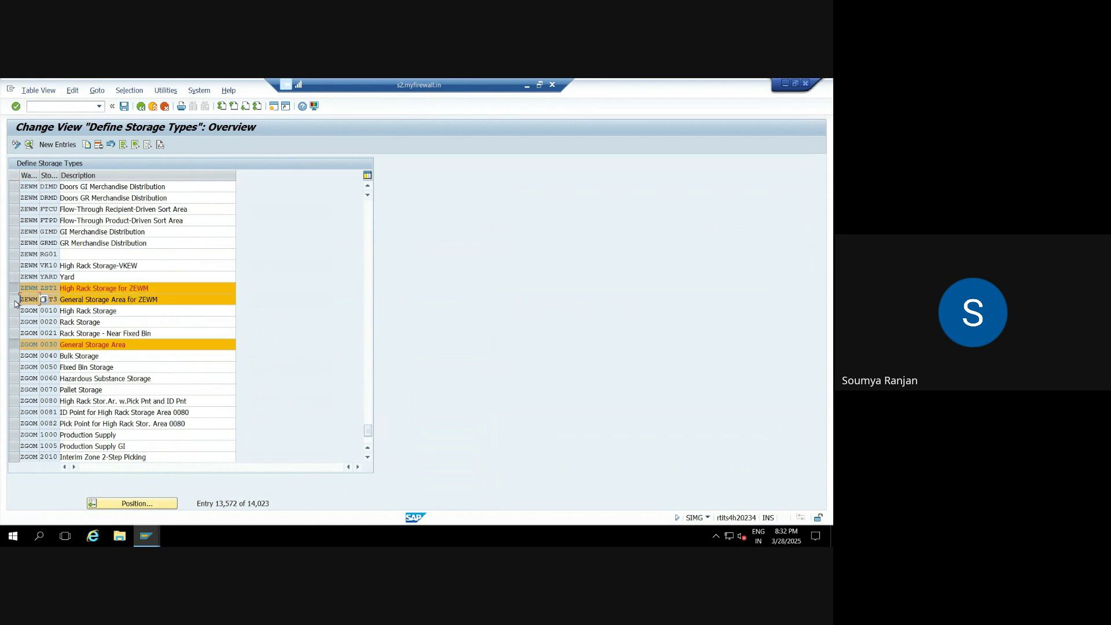
click(14, 344)
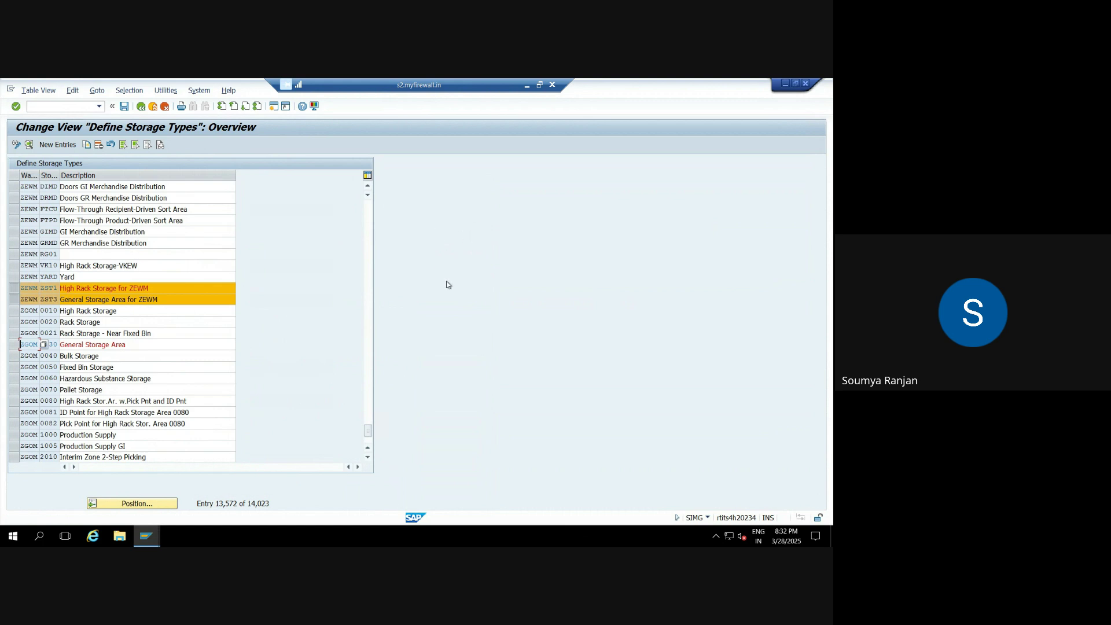
Minimize the SAP remote session, switch to the Google Meet call in the browser and stop presenting the screen
click(526, 85)
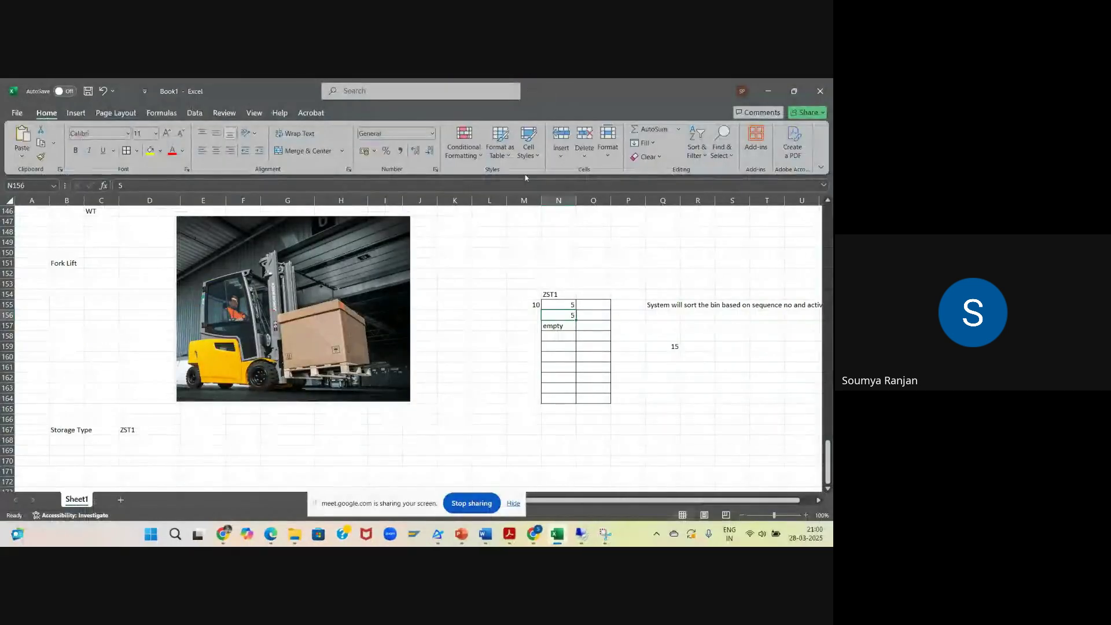
mouse_move(543, 543)
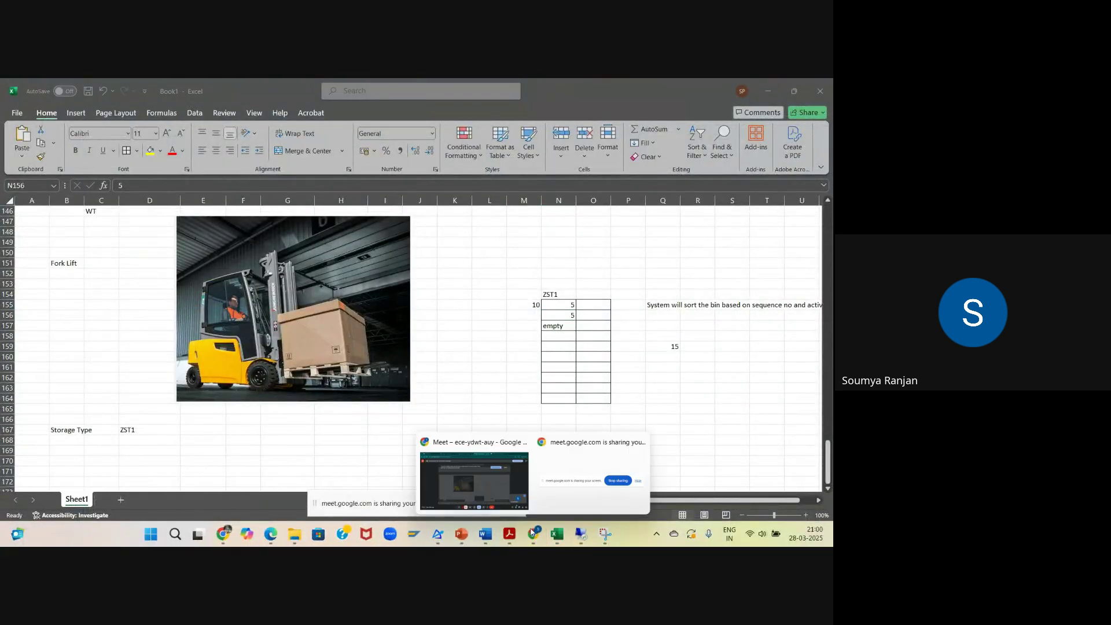
click(499, 480)
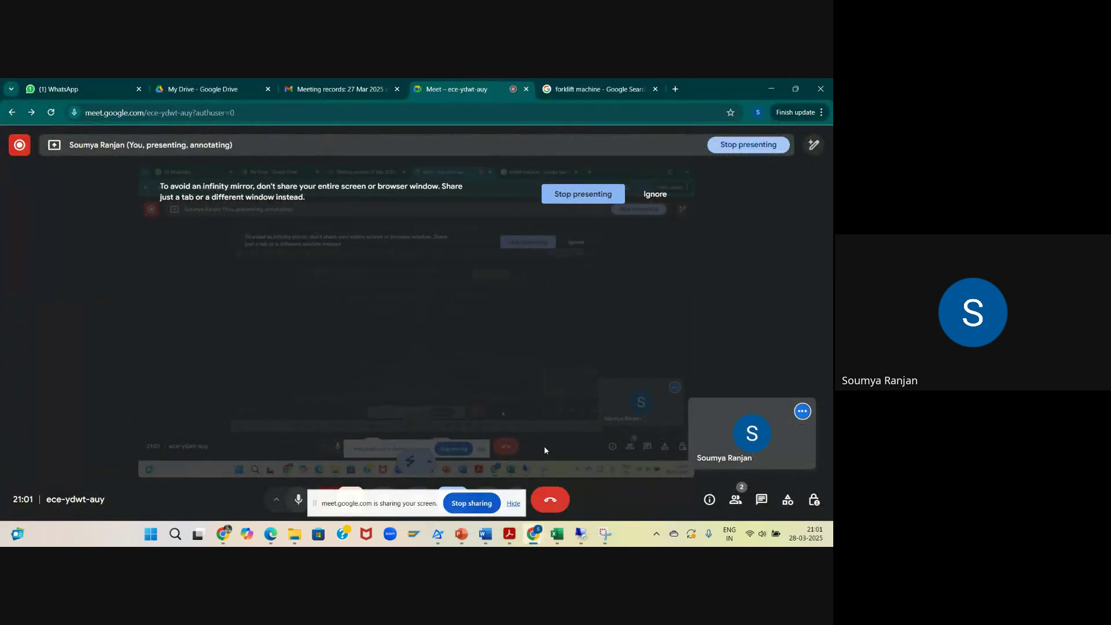
click(601, 197)
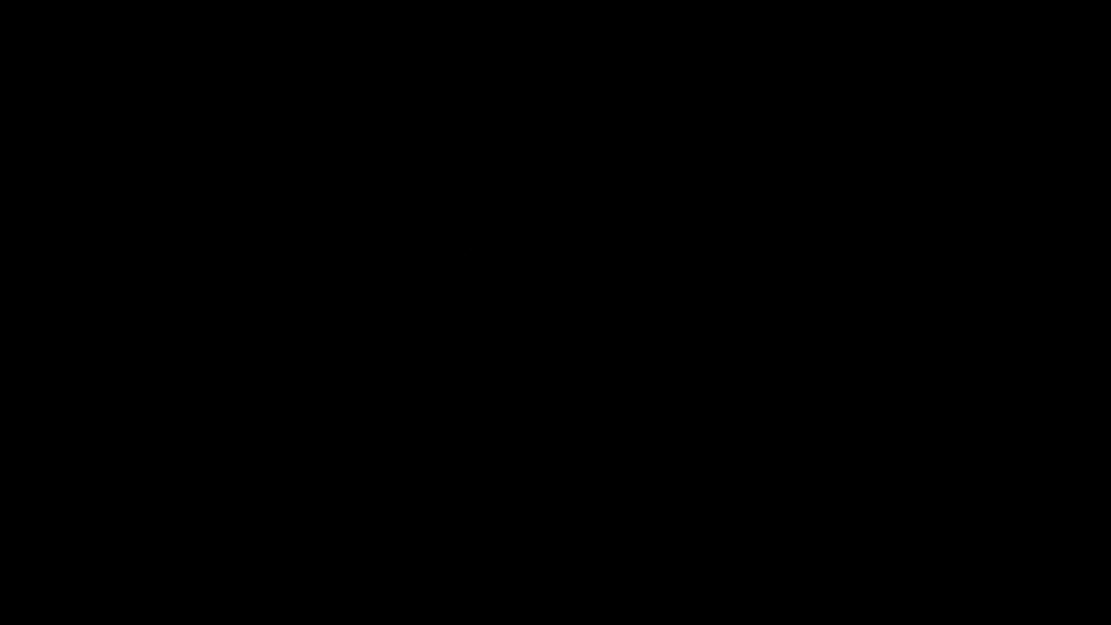